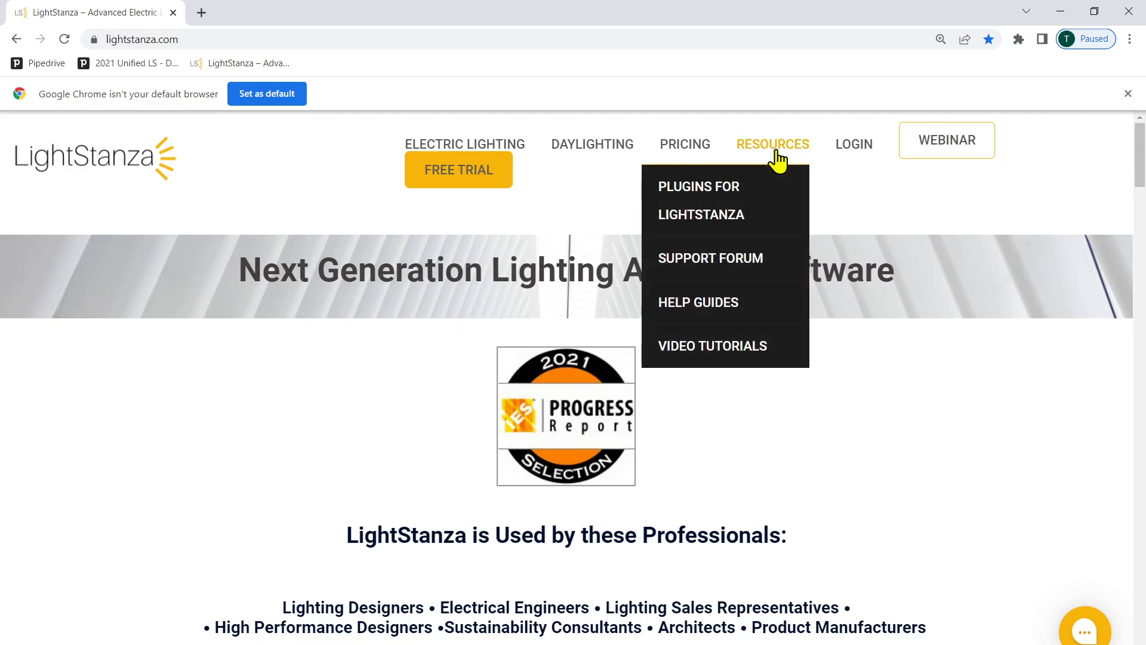
# Look over the Revit plugin download options on the LightStanza plugins page and switch to Revit
pyautogui.click(733, 210)
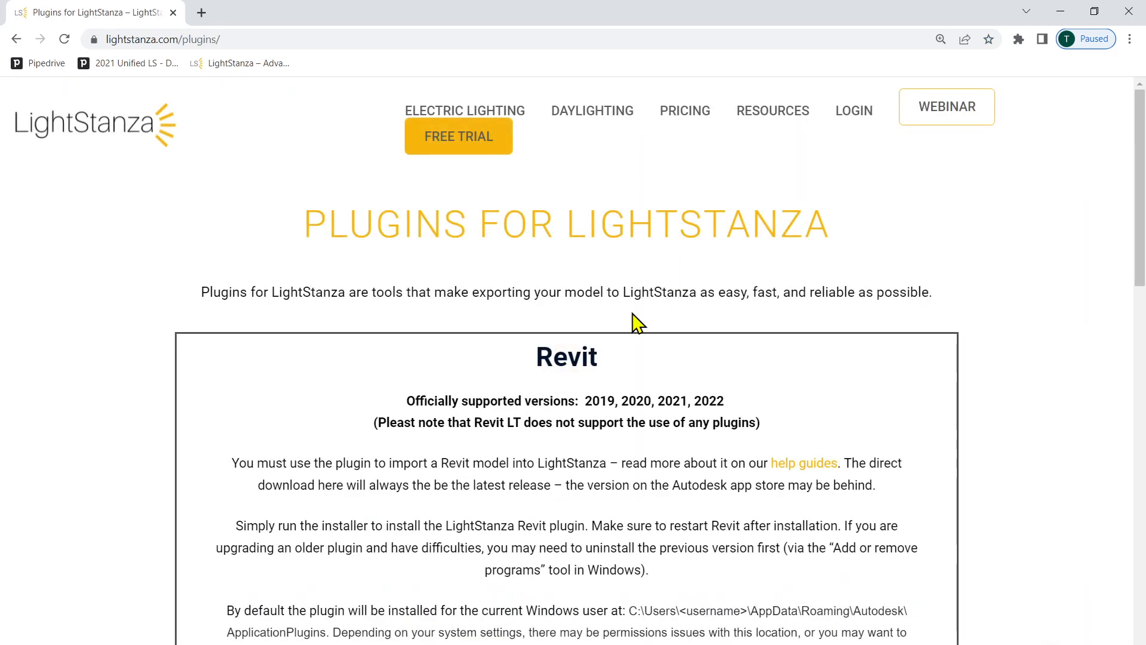
pyautogui.scroll(-4, 658, 298)
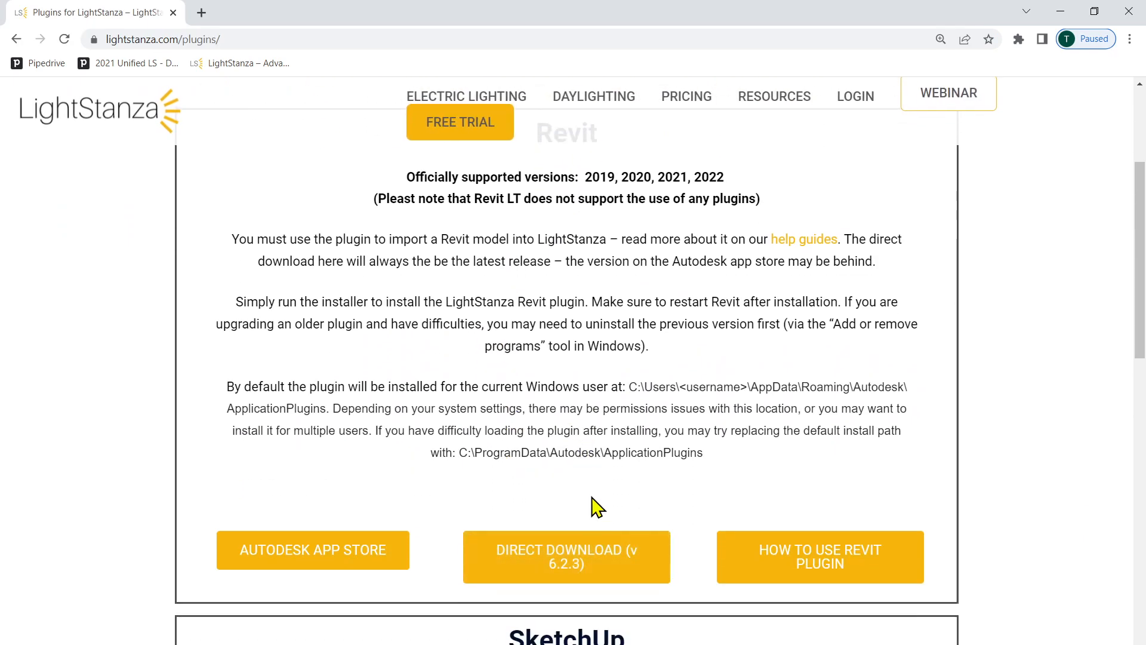
pyautogui.scroll(4, 597, 478)
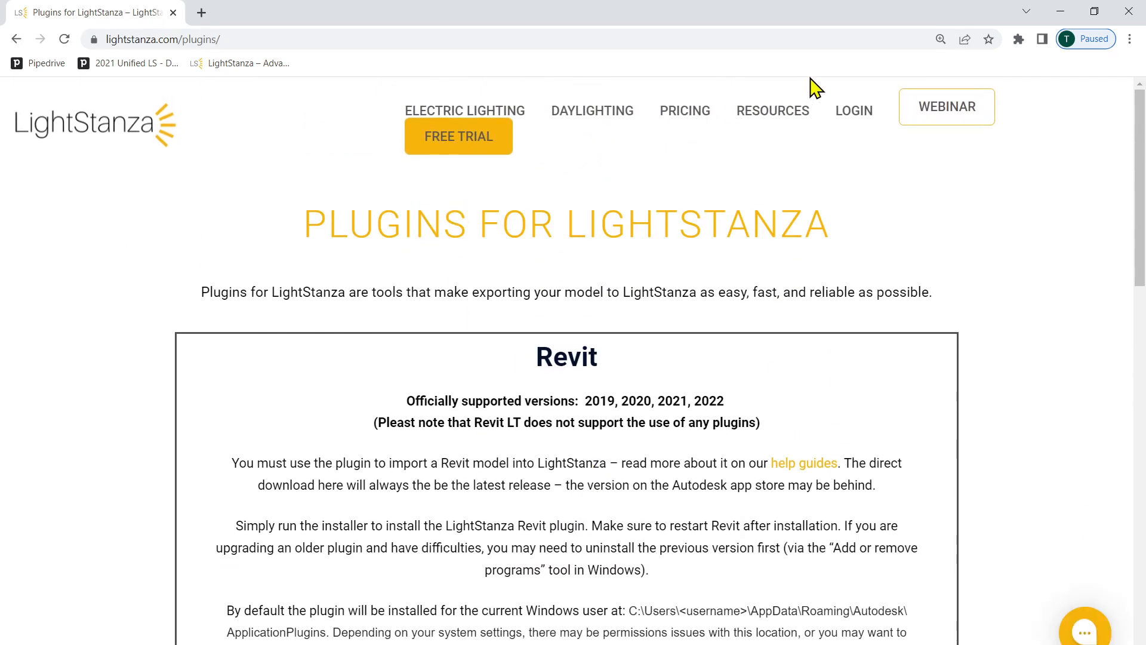
pyautogui.click(1120, 12)
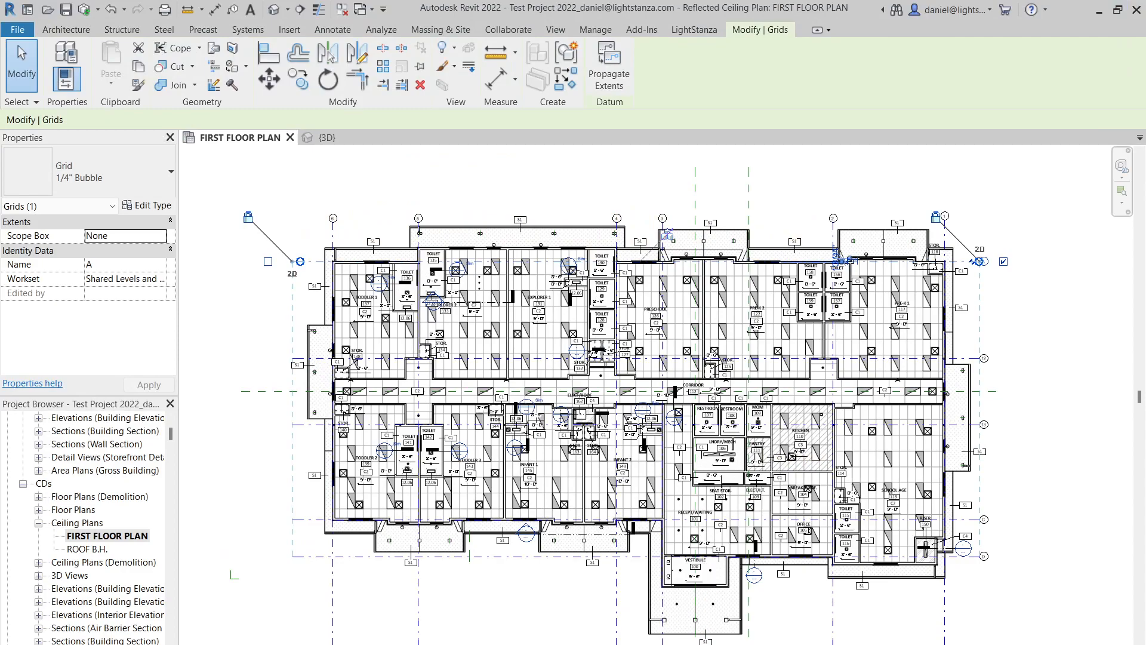
# Start an export to LightStanza from an automatically selected 3D view and place the export options clear of the model
pyautogui.click(693, 31)
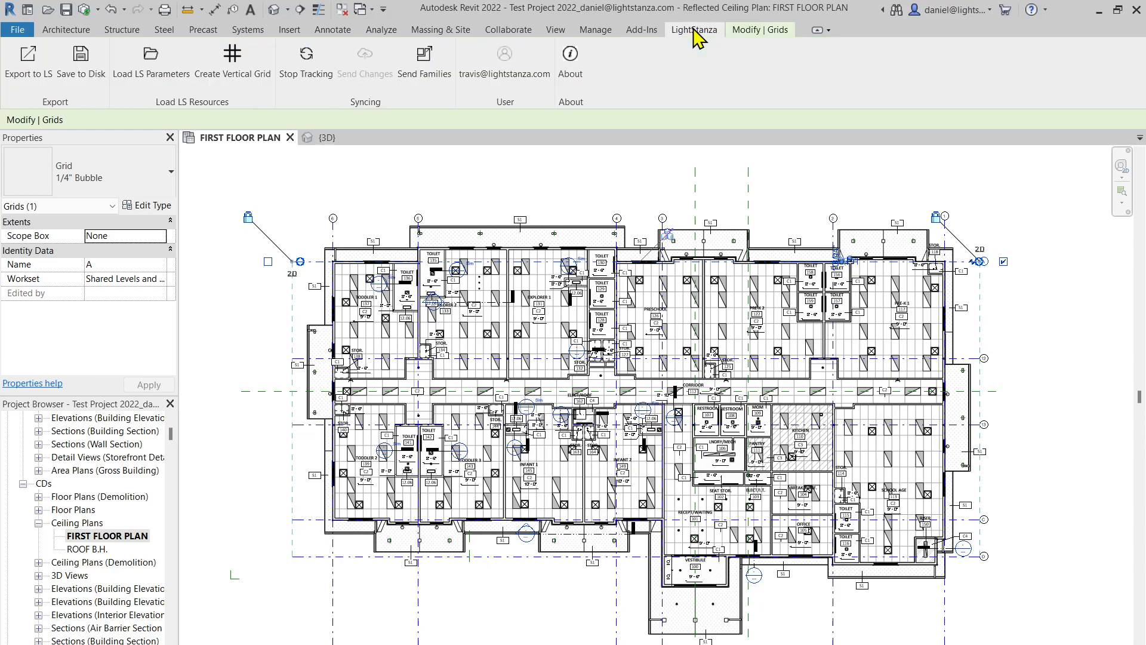
pyautogui.click(28, 66)
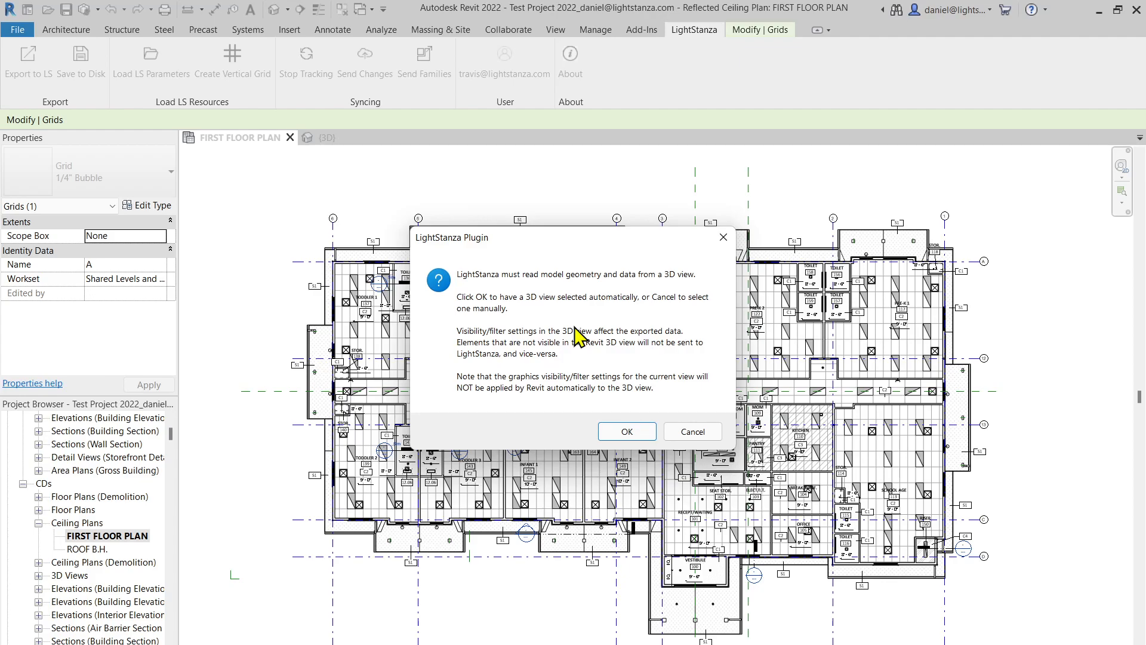
pyautogui.click(624, 433)
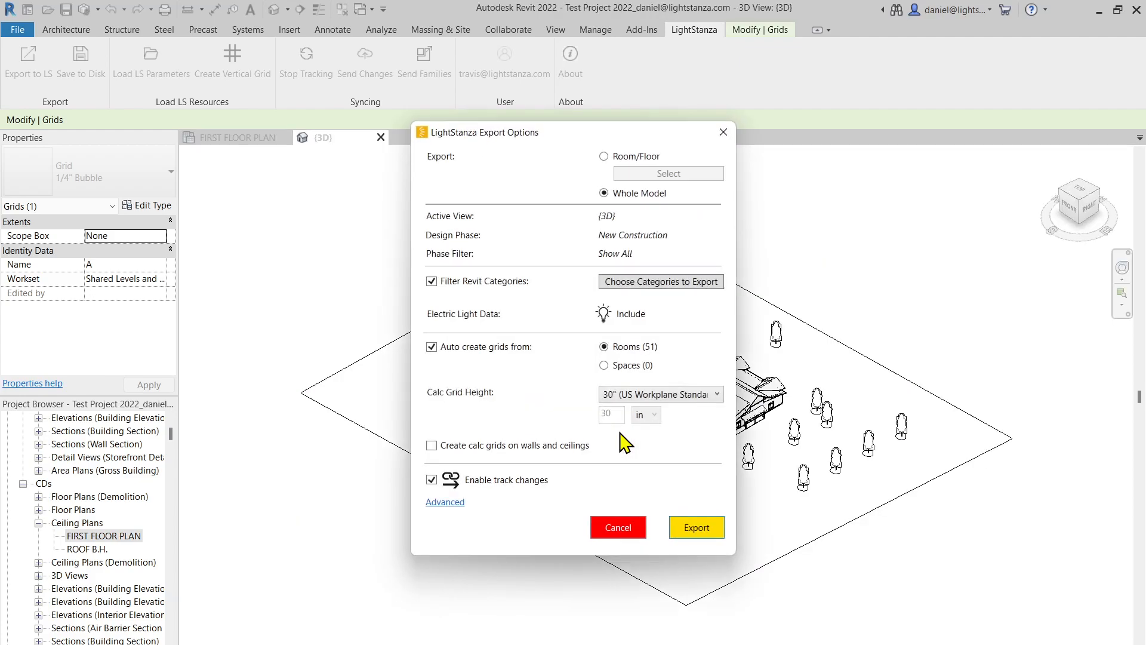
pyautogui.moveTo(549, 134); pyautogui.dragTo(219, 138)
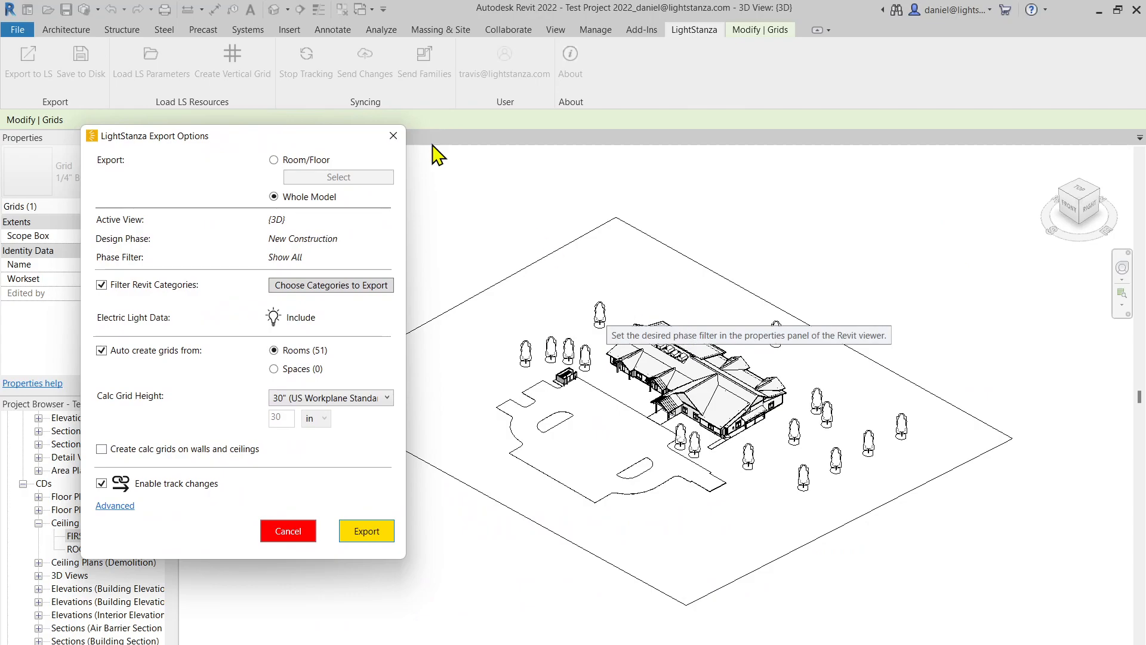
pyautogui.moveTo(223, 140); pyautogui.dragTo(291, 147)
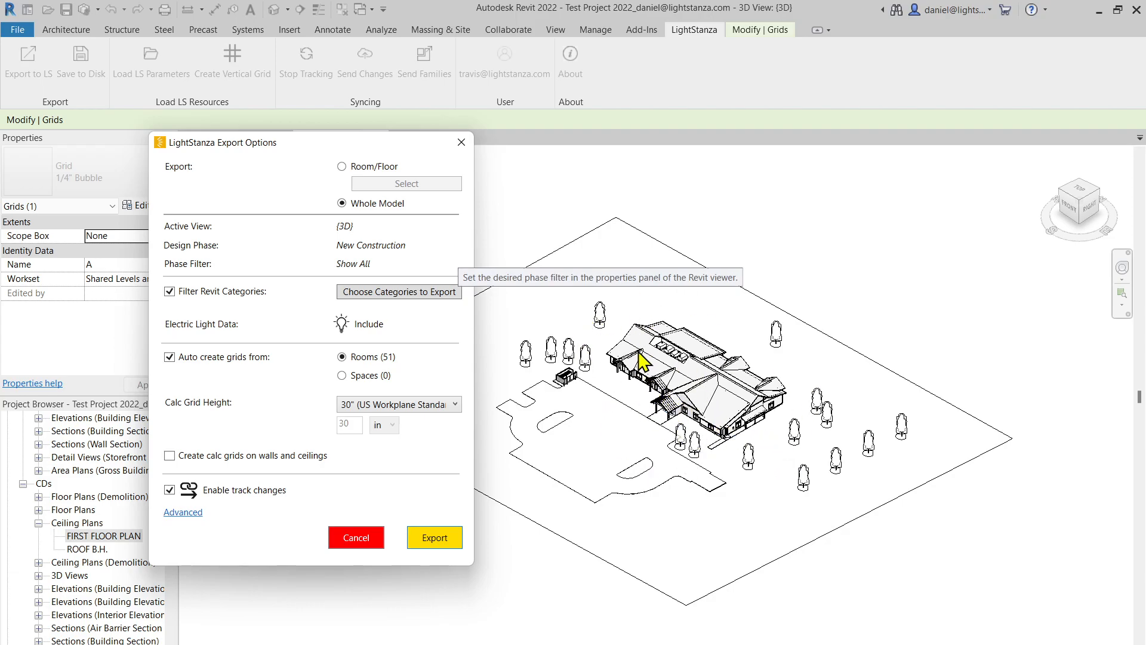
pyautogui.moveTo(269, 145); pyautogui.dragTo(569, 150)
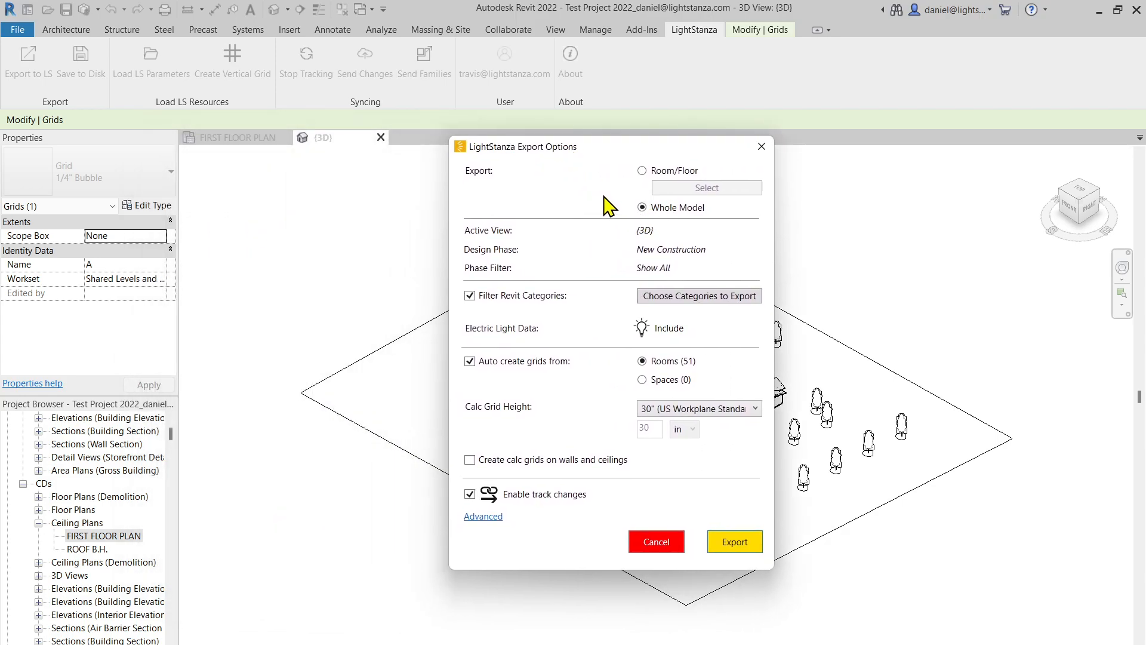
# Try limiting the export to rooms EXPLORER 1 131, INFANT 2 149 and PANTRY 111, and restore the Whole Model scope
pyautogui.click(643, 171)
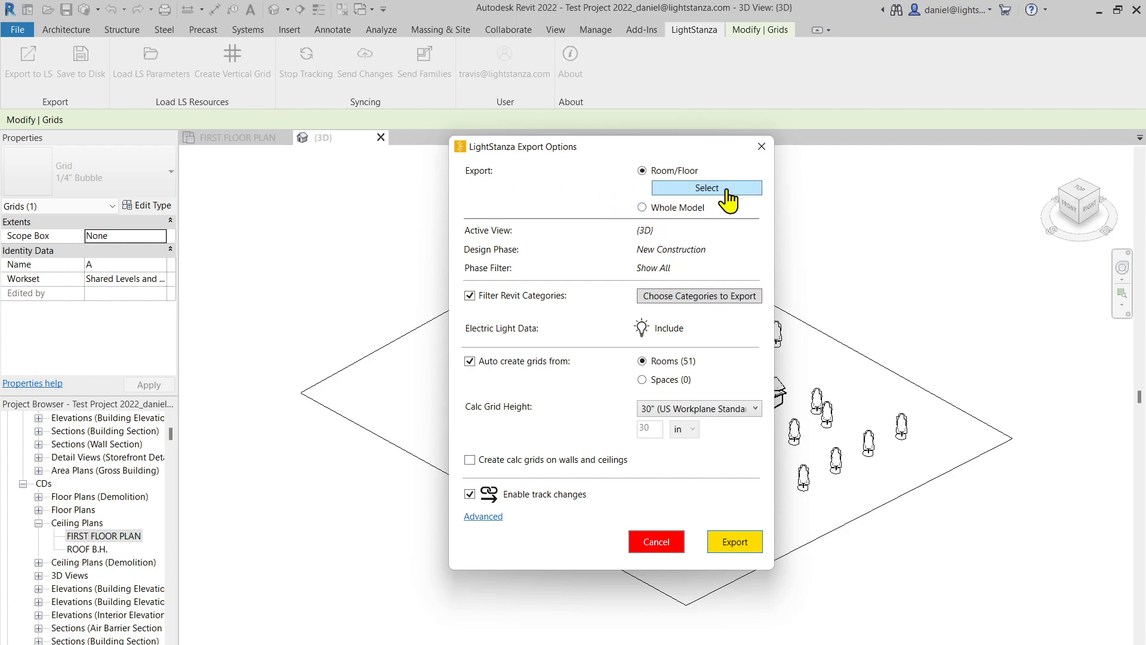
pyautogui.click(728, 199)
pyautogui.click(432, 213)
pyautogui.click(438, 237)
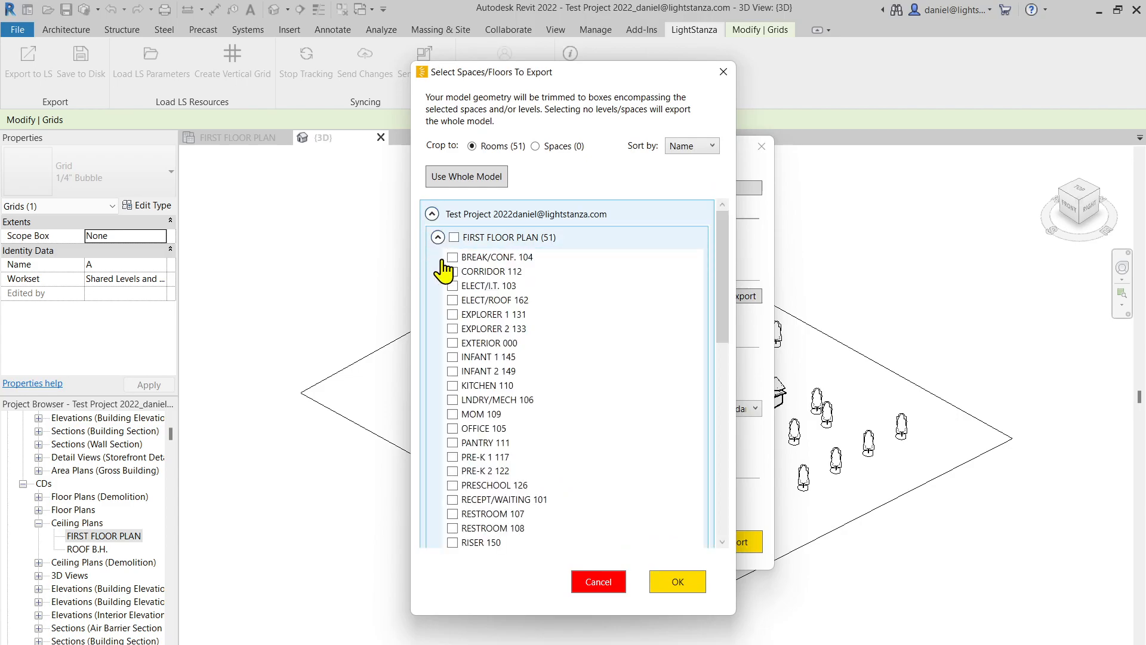
pyautogui.click(453, 237)
pyautogui.click(453, 237)
pyautogui.click(452, 314)
pyautogui.click(452, 371)
pyautogui.click(453, 443)
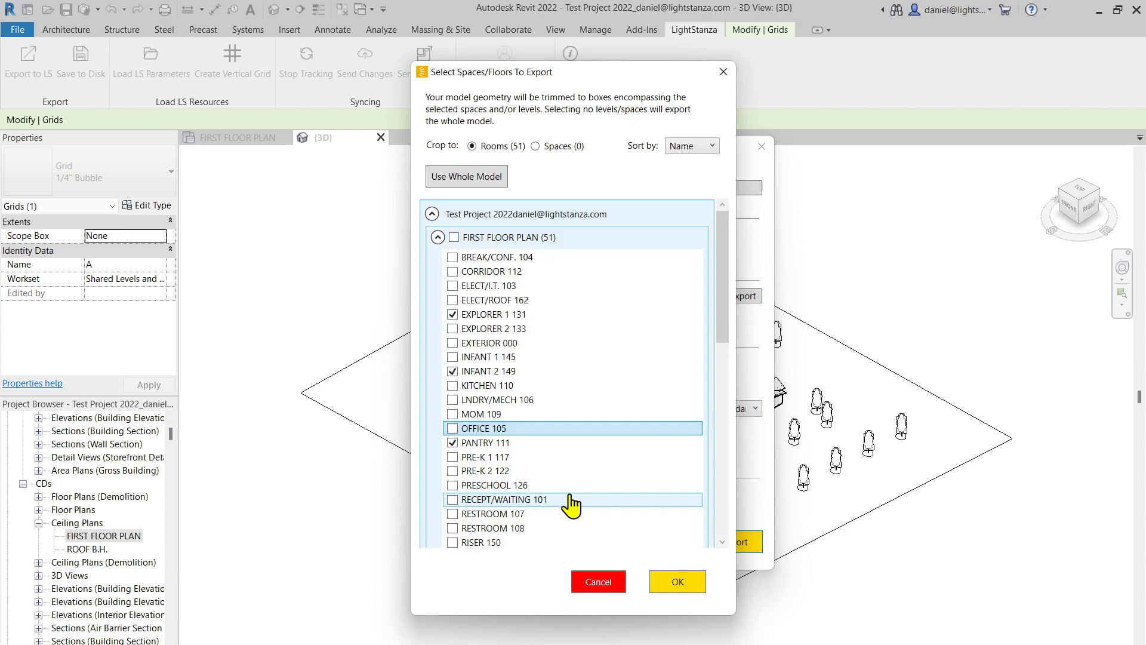
pyautogui.click(602, 583)
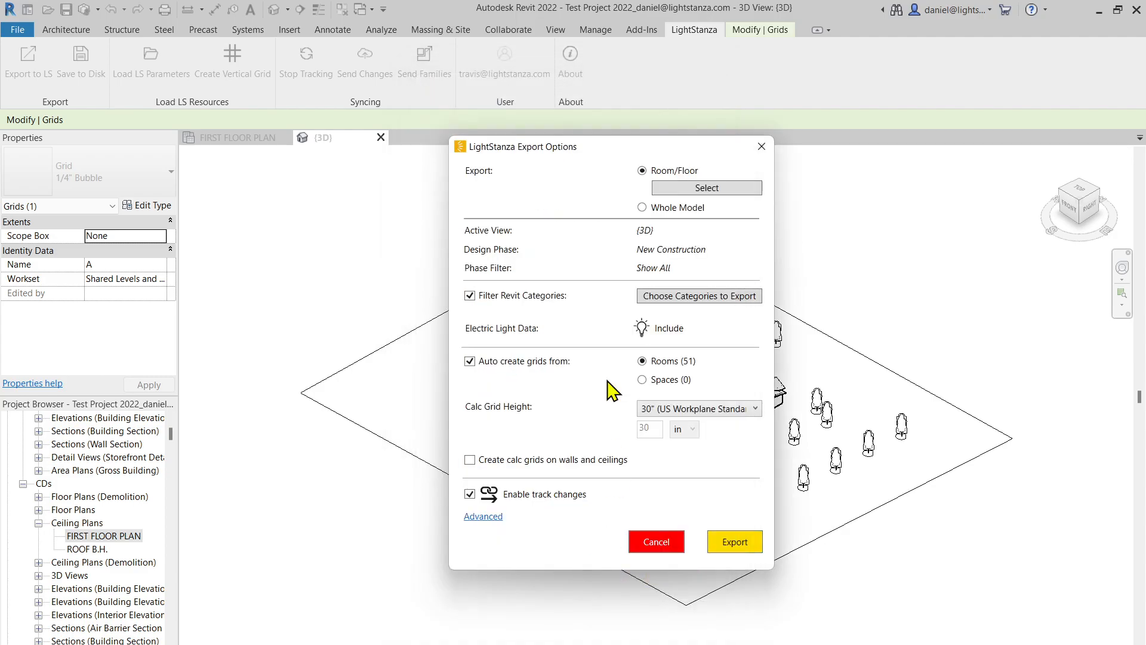
pyautogui.click(651, 208)
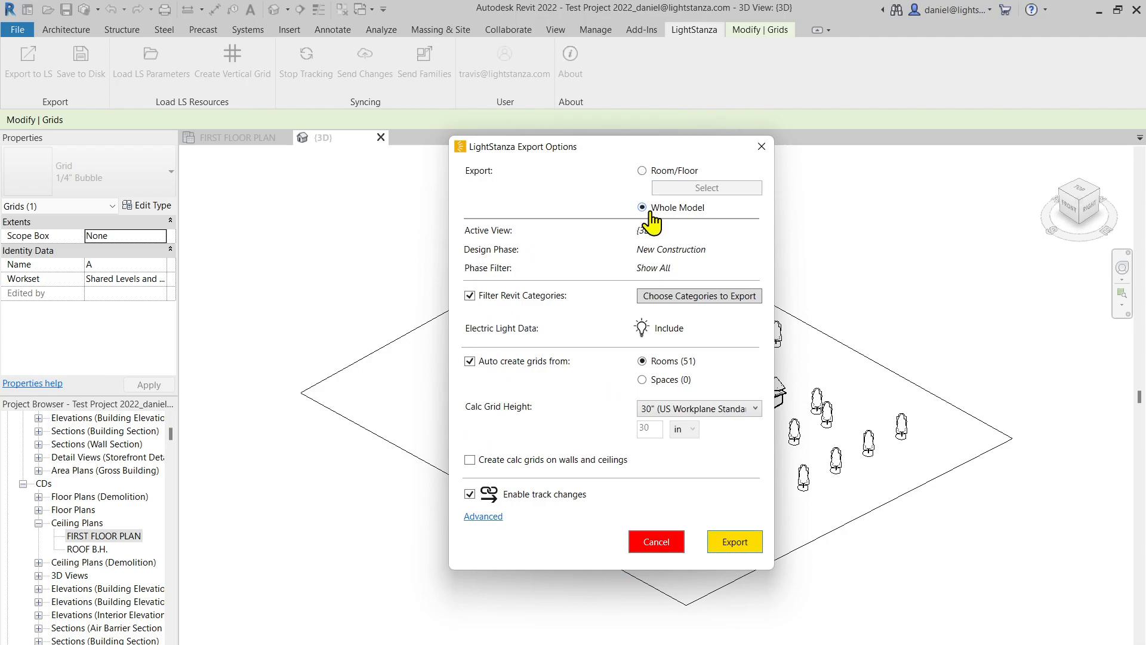
# Try adding Cable Trays, Cable Tray Runs and all categories to the export, and apply the Minimal category preset instead
pyautogui.click(688, 297)
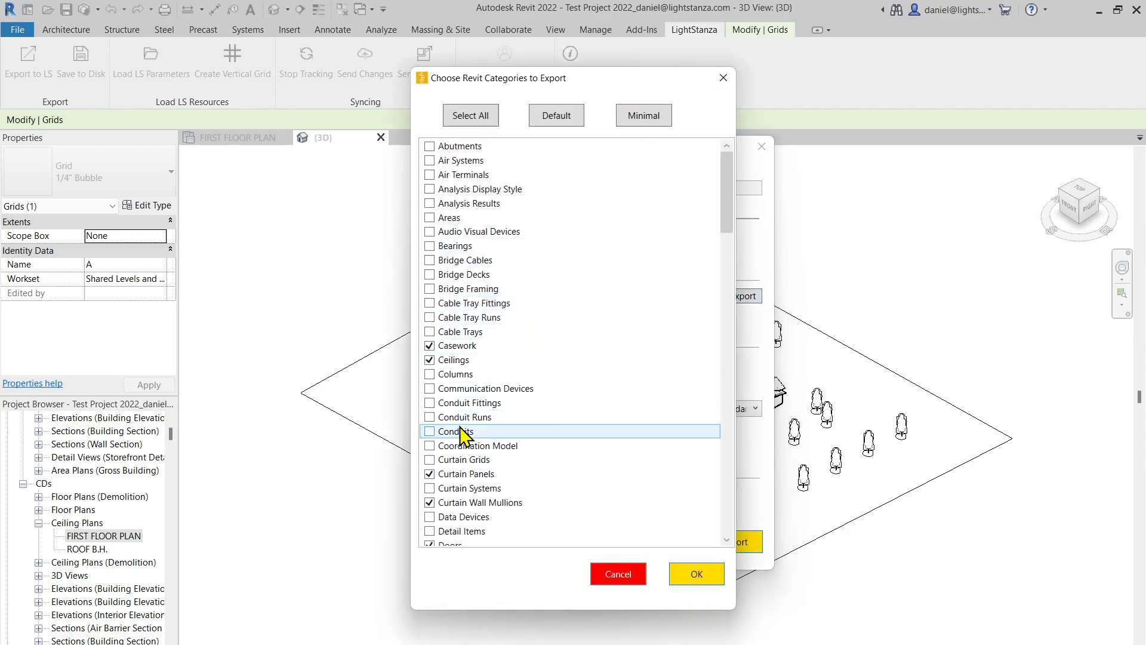
pyautogui.click(455, 332)
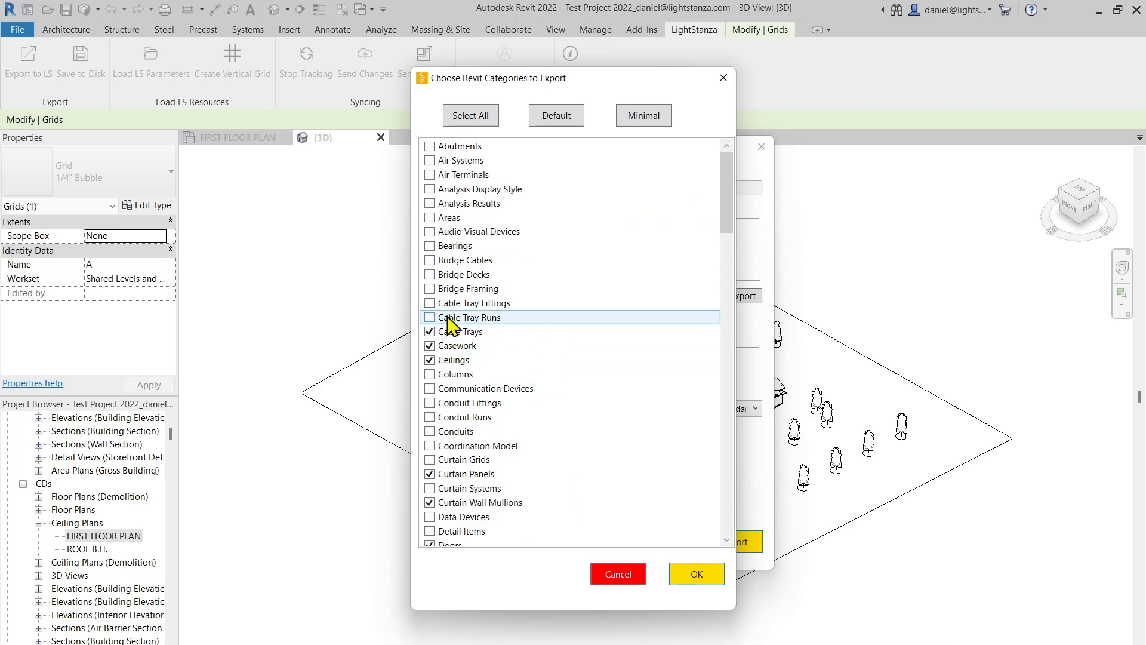
pyautogui.click(452, 322)
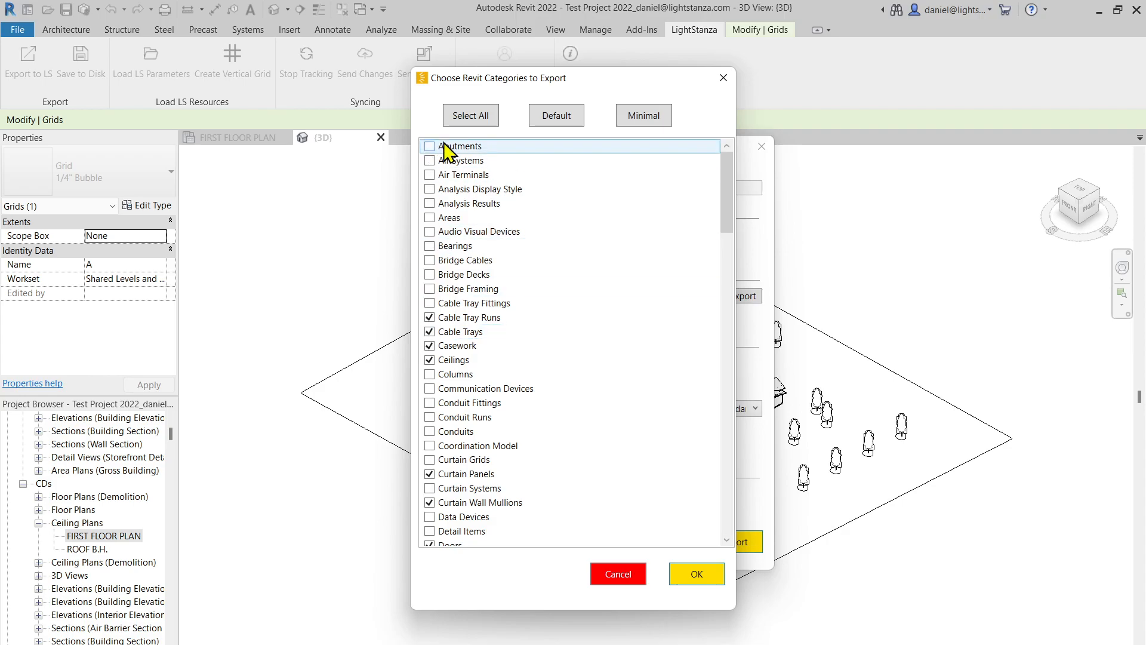
pyautogui.click(471, 115)
pyautogui.click(634, 127)
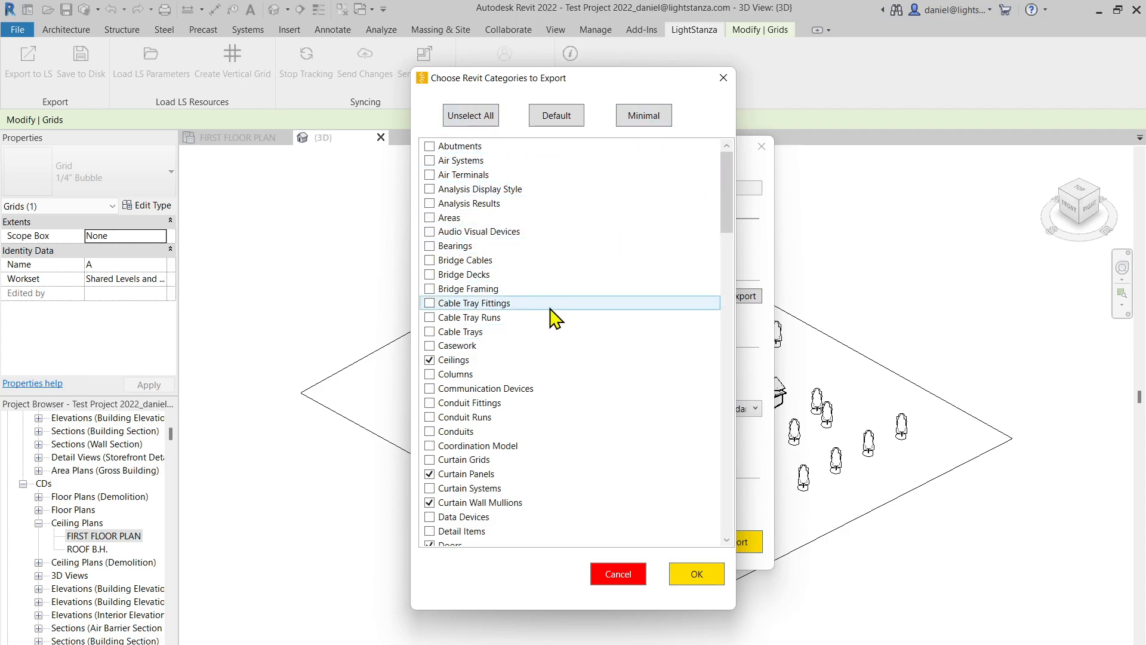
# Add Casework, Data Devices, Conduit Fittings and Conduits to the Revit categories to export and accept the selection
pyautogui.click(438, 346)
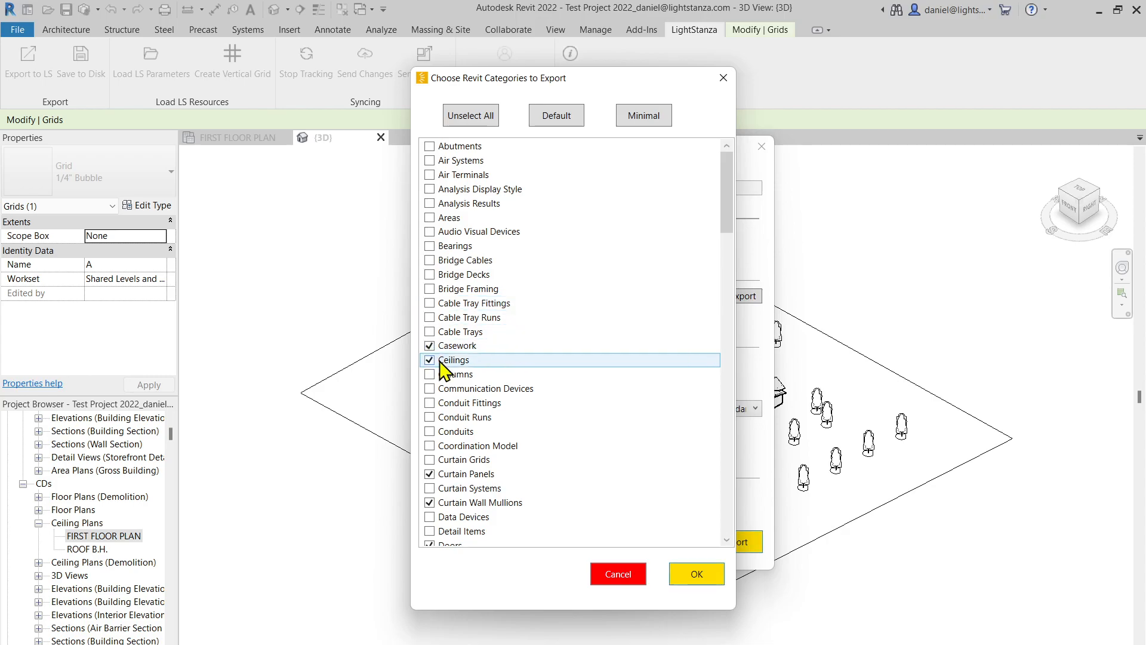
pyautogui.scroll(-3, 441, 376)
pyautogui.click(443, 391)
pyautogui.click(441, 275)
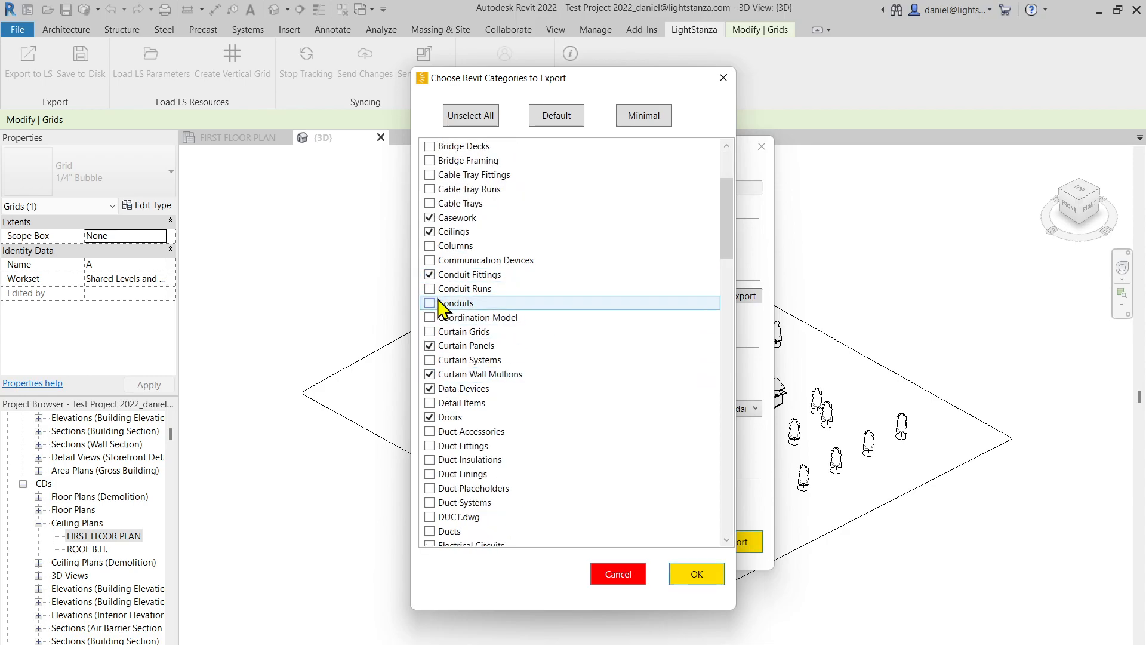
pyautogui.scroll(3, 504, 332)
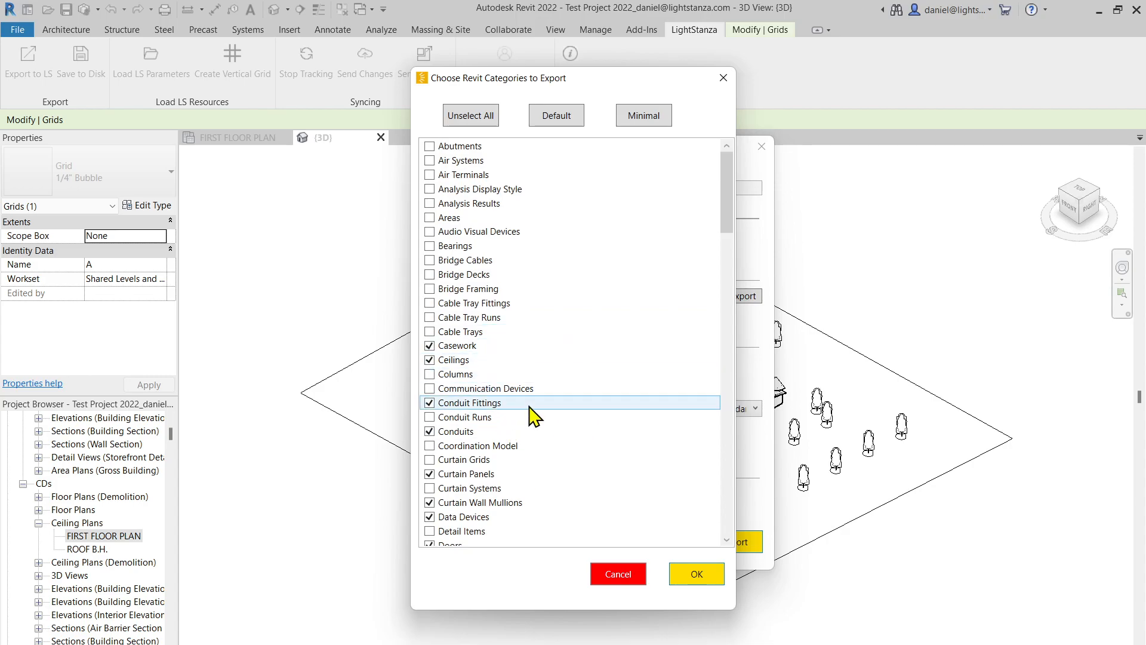
pyautogui.click(698, 574)
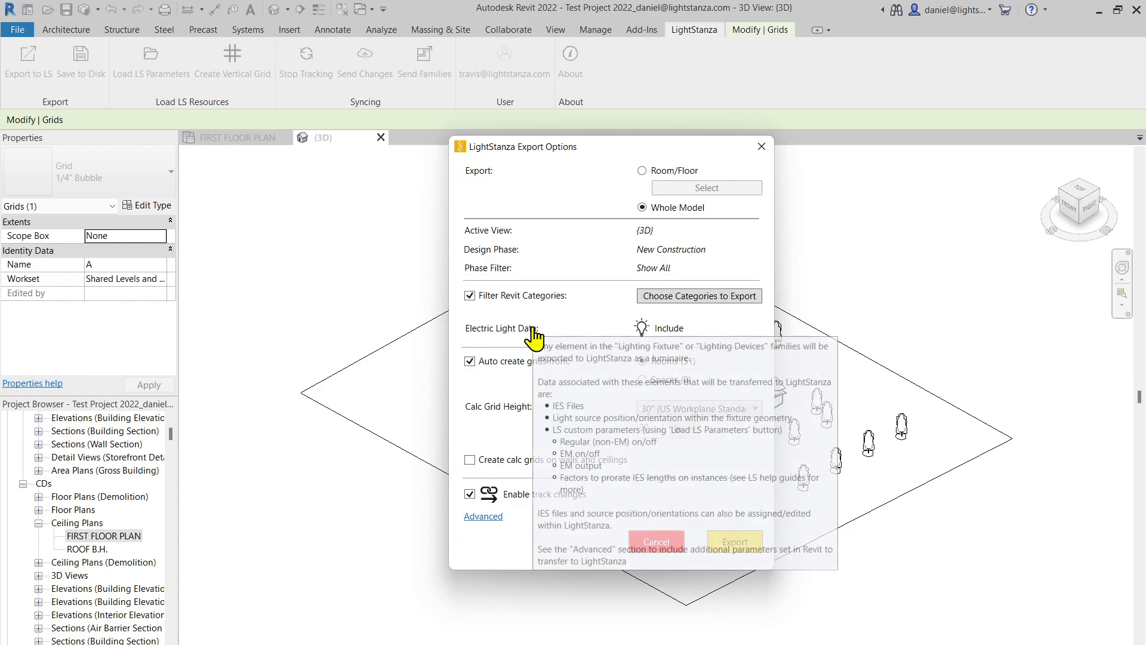
# Export the whole model with electric light data included and the calc grid height kept at 30" (US Workplane Standard)
pyautogui.click(639, 328)
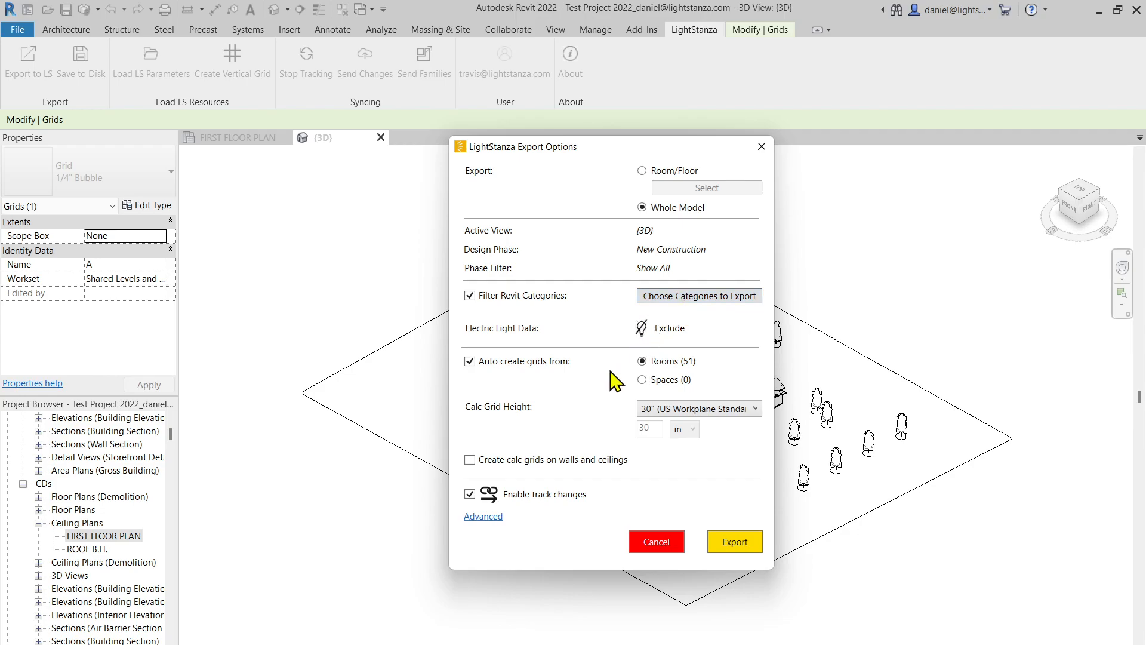
pyautogui.click(642, 327)
pyautogui.moveTo(523, 374)
pyautogui.click(687, 411)
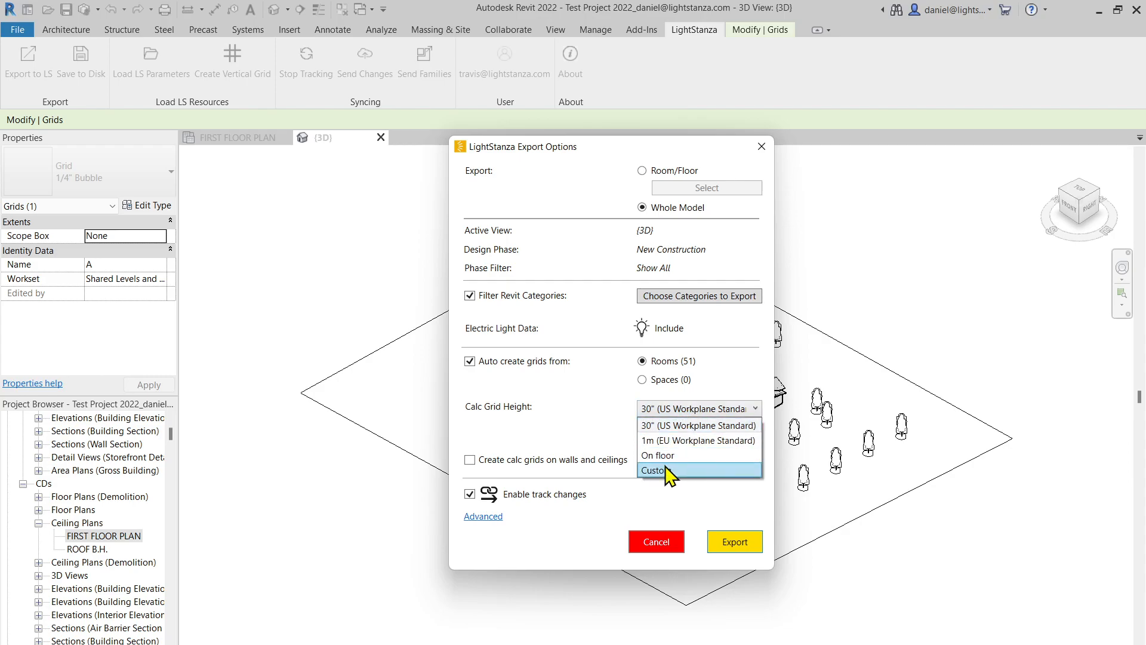
pyautogui.click(572, 405)
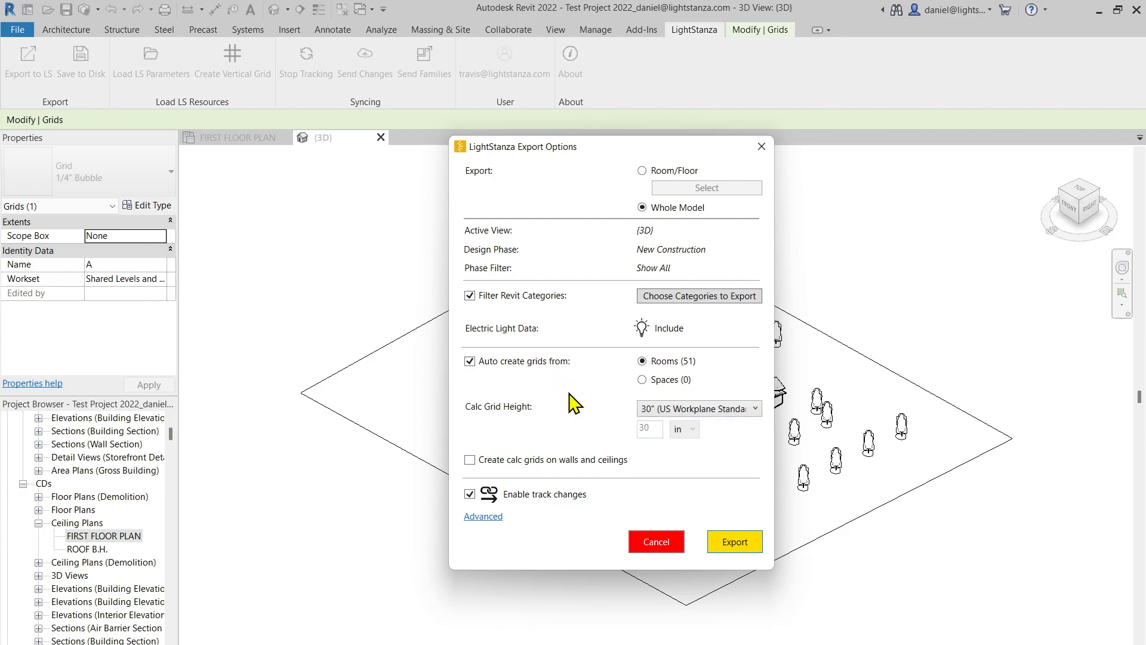
pyautogui.click(733, 542)
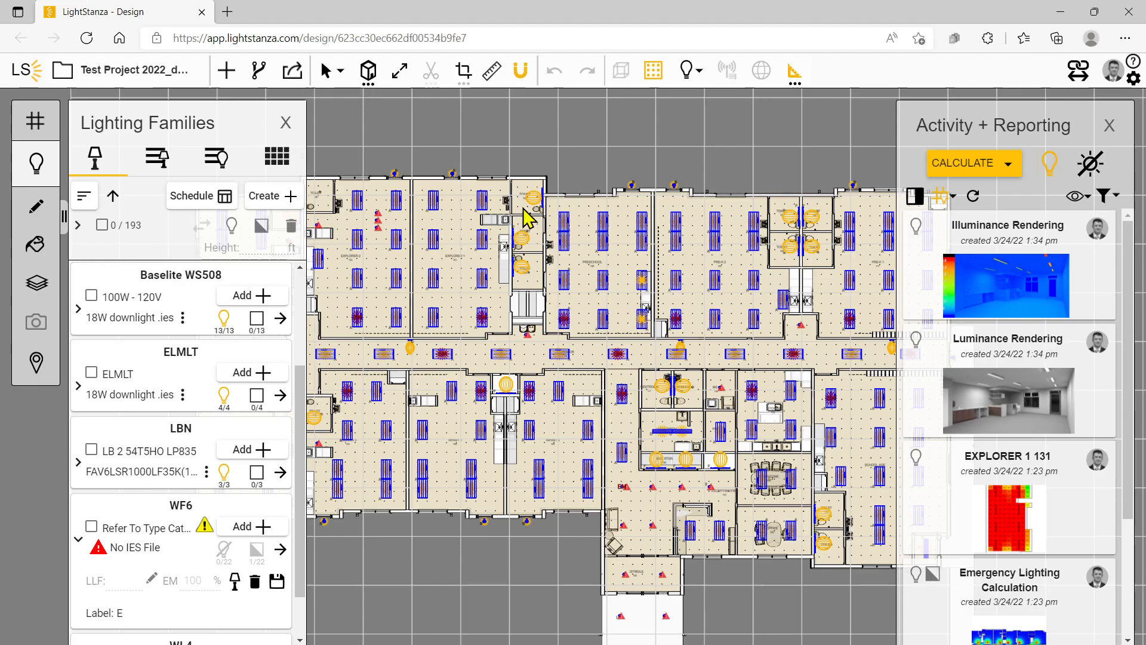
# Examine a type A fixture in room EXPLORER 2 and the options available for its assigned IES file
pyautogui.scroll(-3, 527, 233)
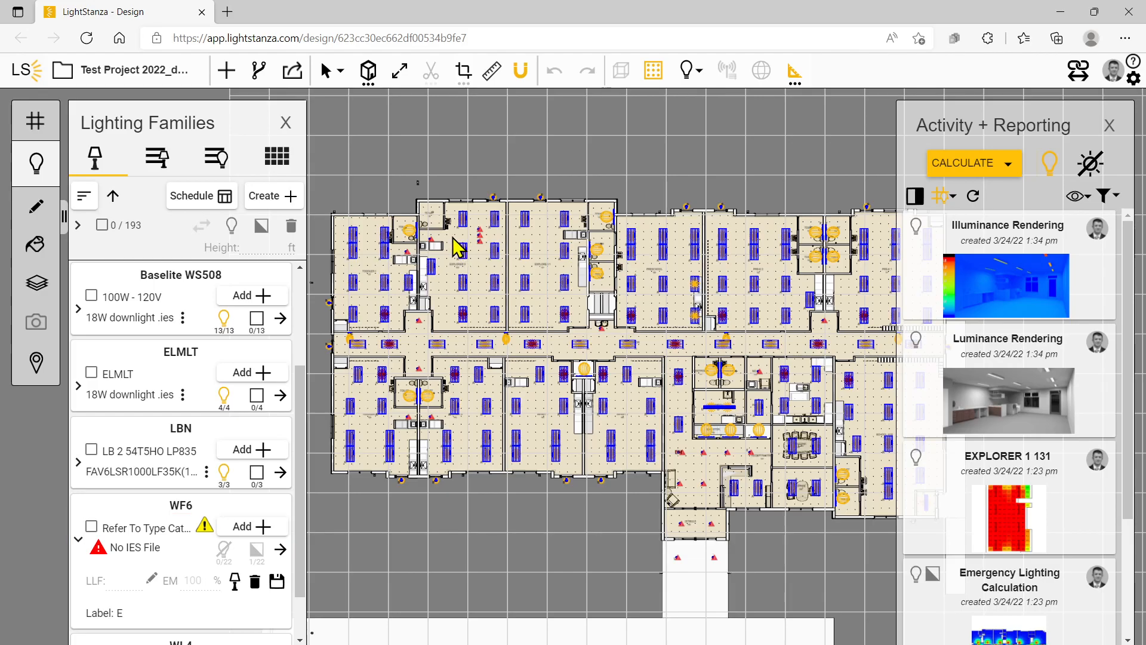
pyautogui.scroll(5, 455, 239)
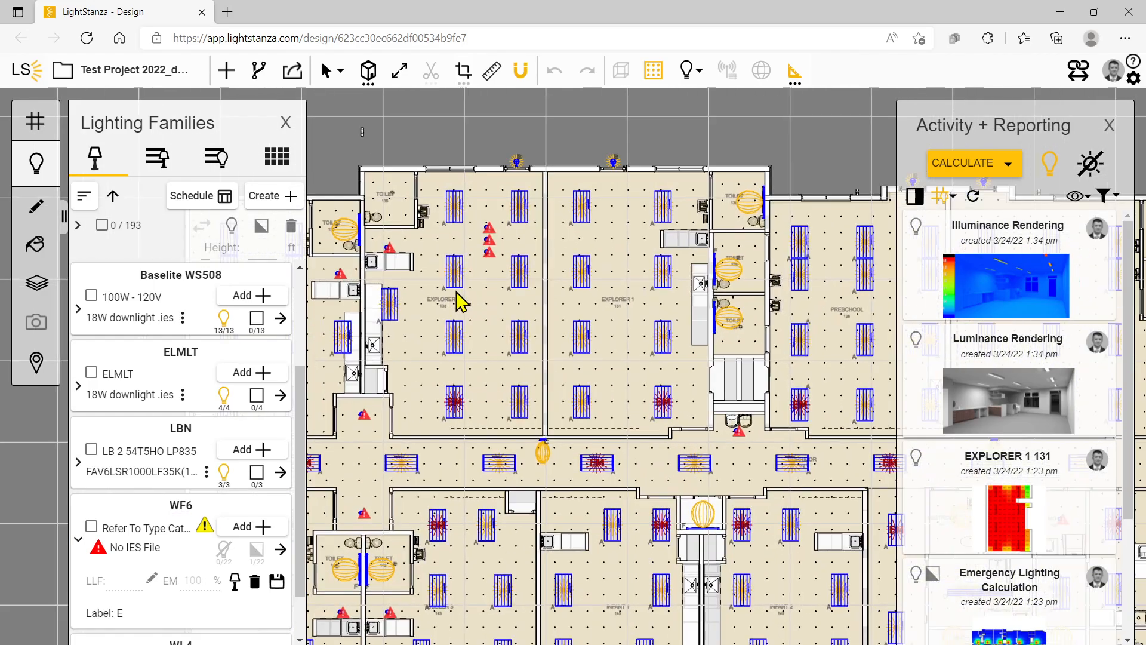
pyautogui.scroll(5, 481, 317)
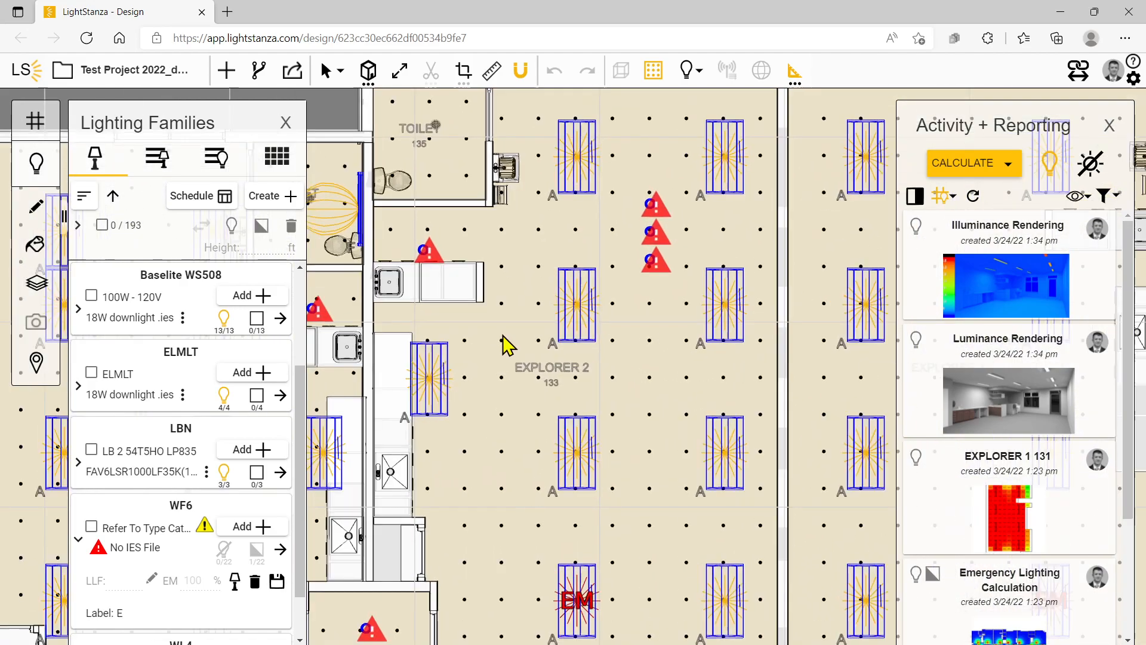
pyautogui.moveTo(503, 336); pyautogui.dragTo(572, 374, button='middle')
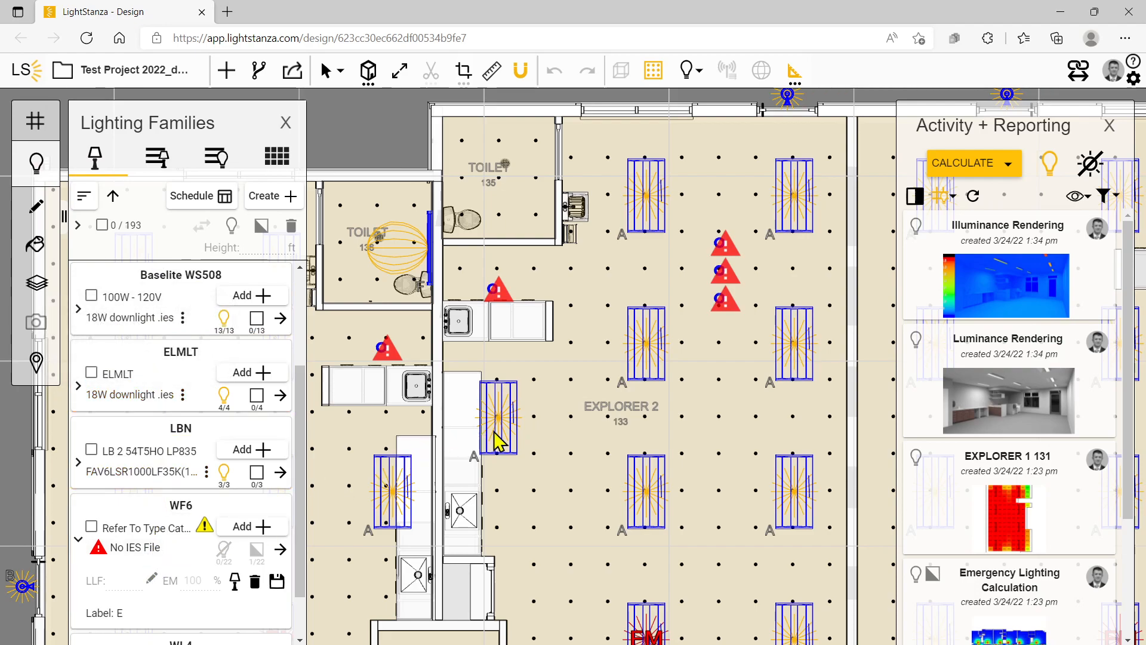
pyautogui.click(645, 357)
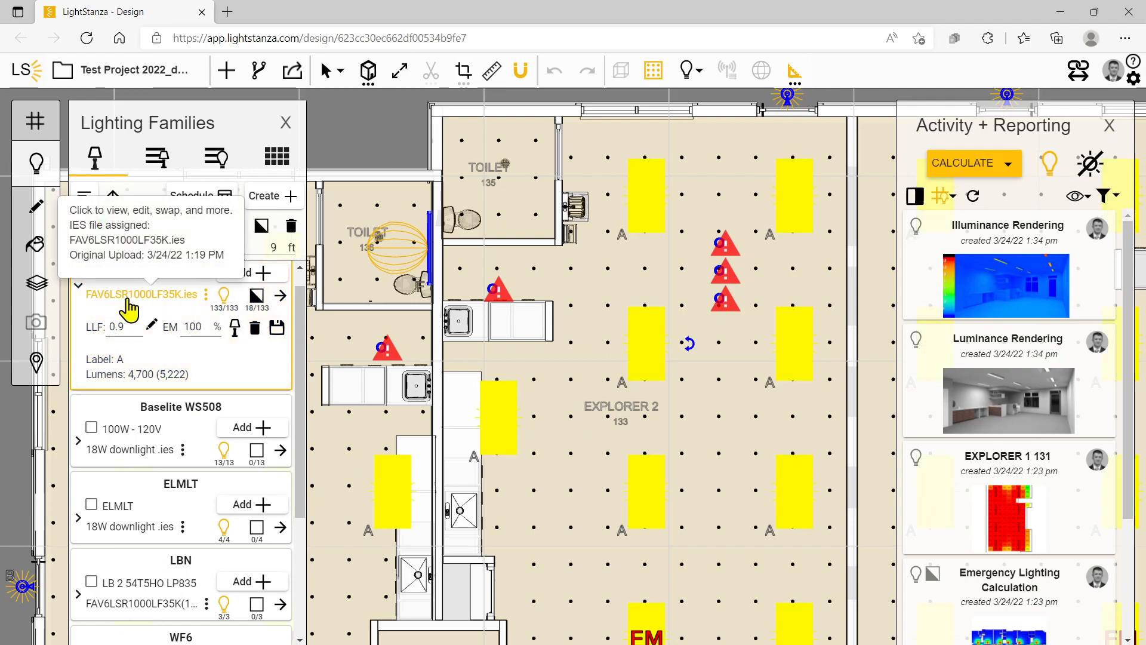
pyautogui.click(128, 306)
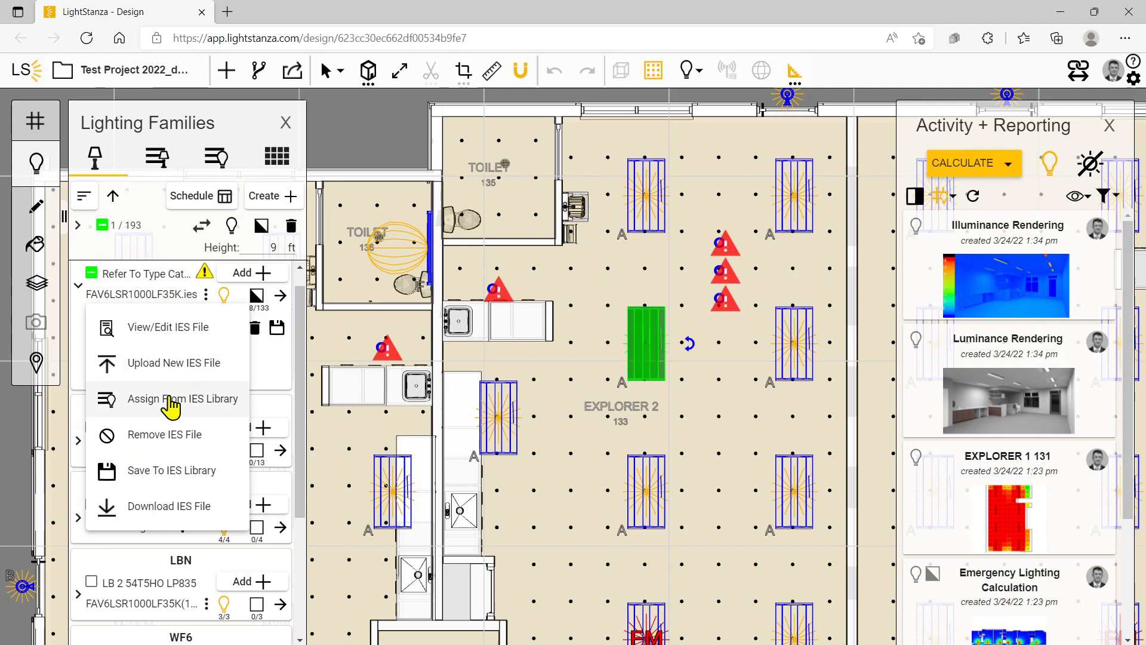
pyautogui.click(588, 289)
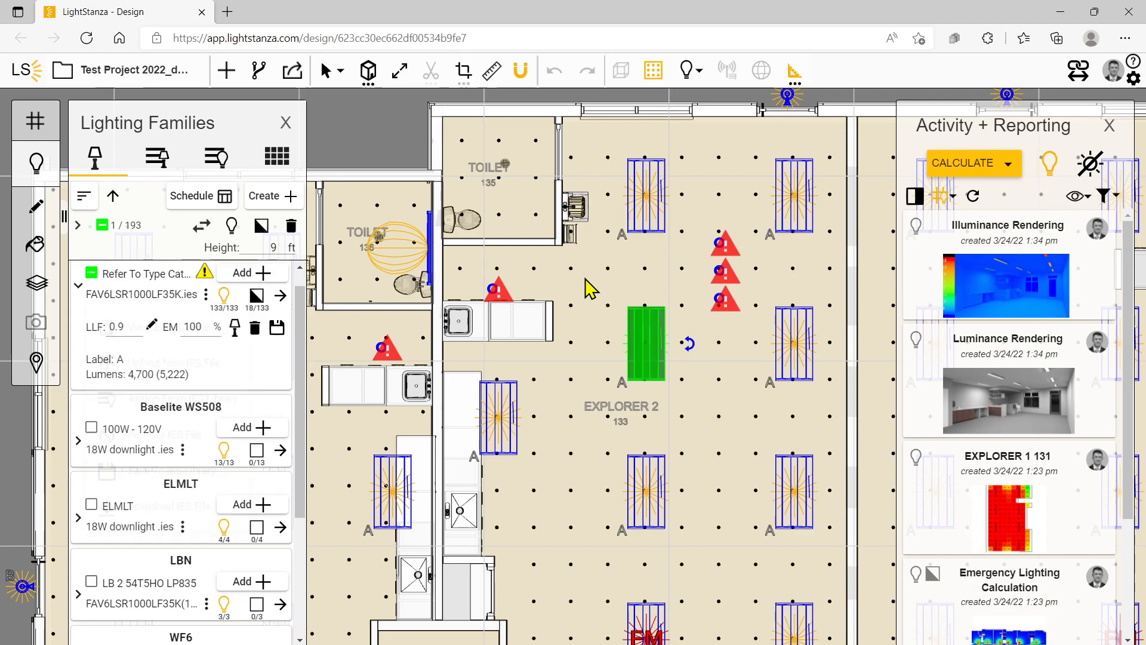
# Assign the 18W downlight .ies file from the IES library to the WF6 type E fixtures missing an IES file
pyautogui.click(722, 250)
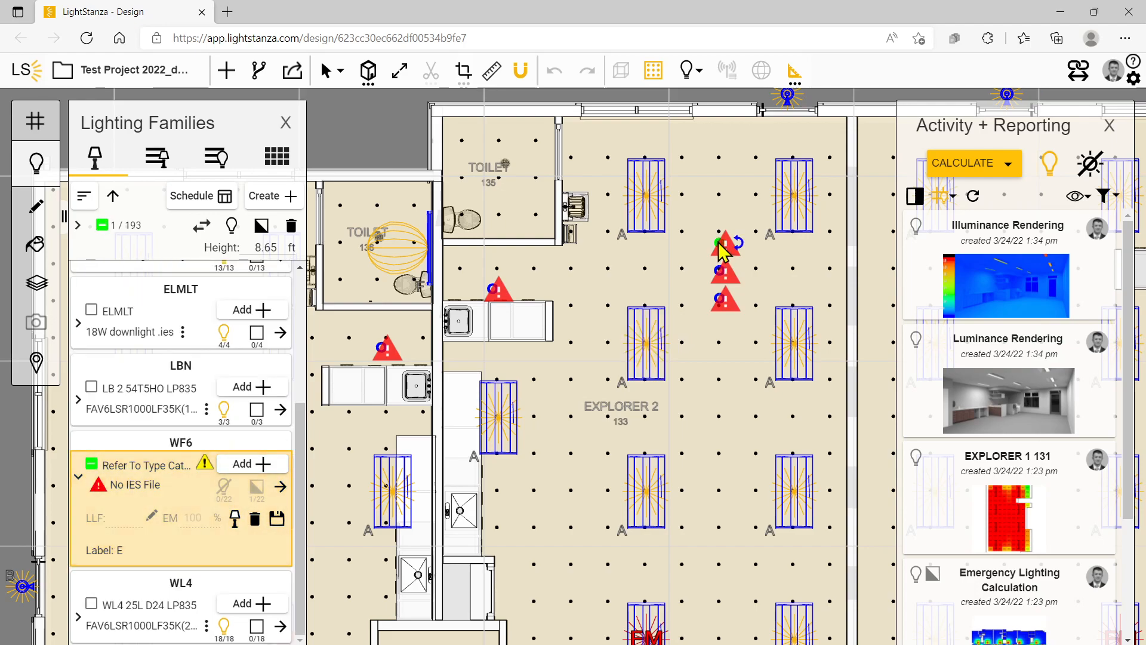
pyautogui.click(137, 485)
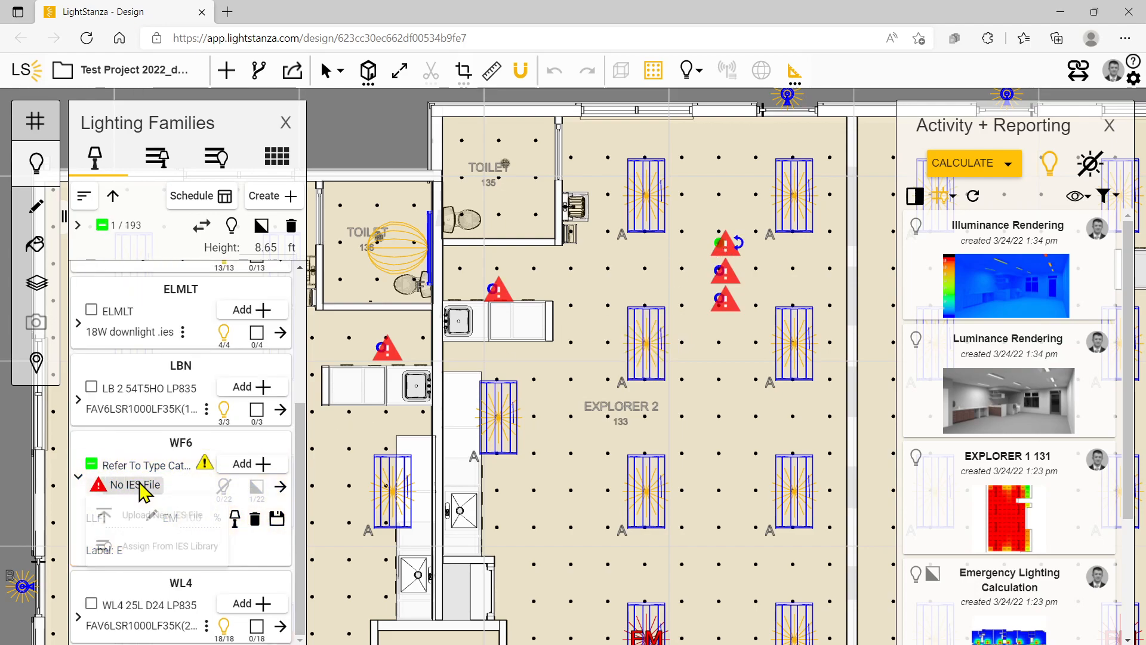
pyautogui.click(179, 554)
pyautogui.click(486, 297)
pyautogui.doubleClick(486, 296)
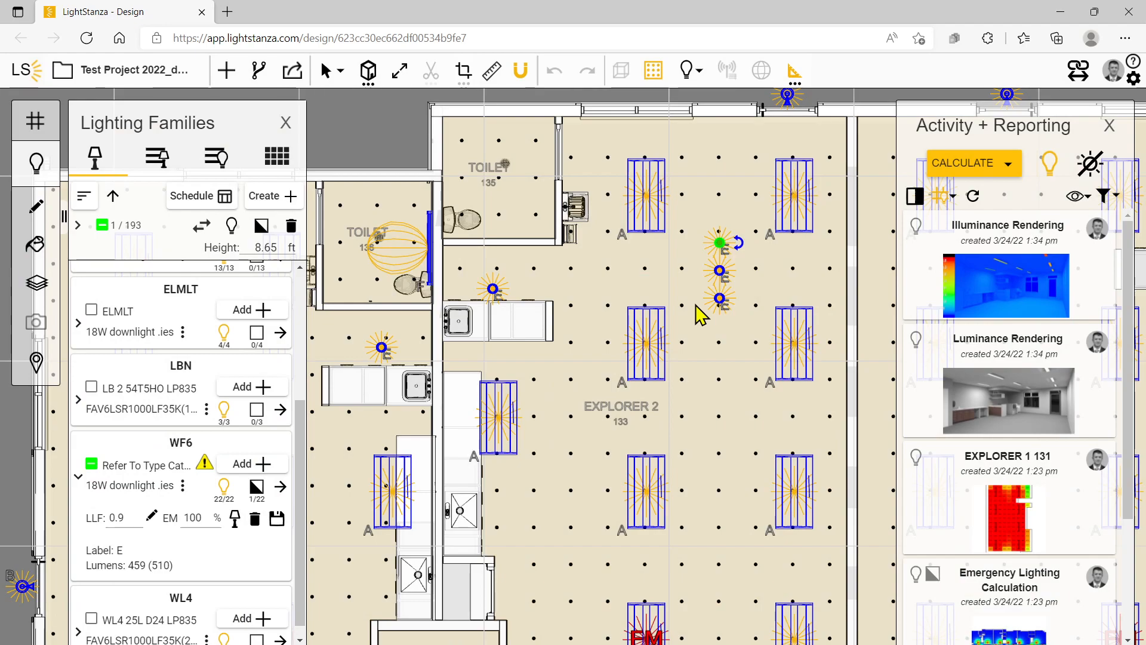
# Open the IES file of a type A fixture in room EXPLORER 2 and examine its geometry and photometric web in 3D
pyautogui.scroll(-3, 615, 358)
pyautogui.scroll(1, 610, 386)
pyautogui.moveTo(602, 384); pyautogui.dragTo(510, 307, button='middle')
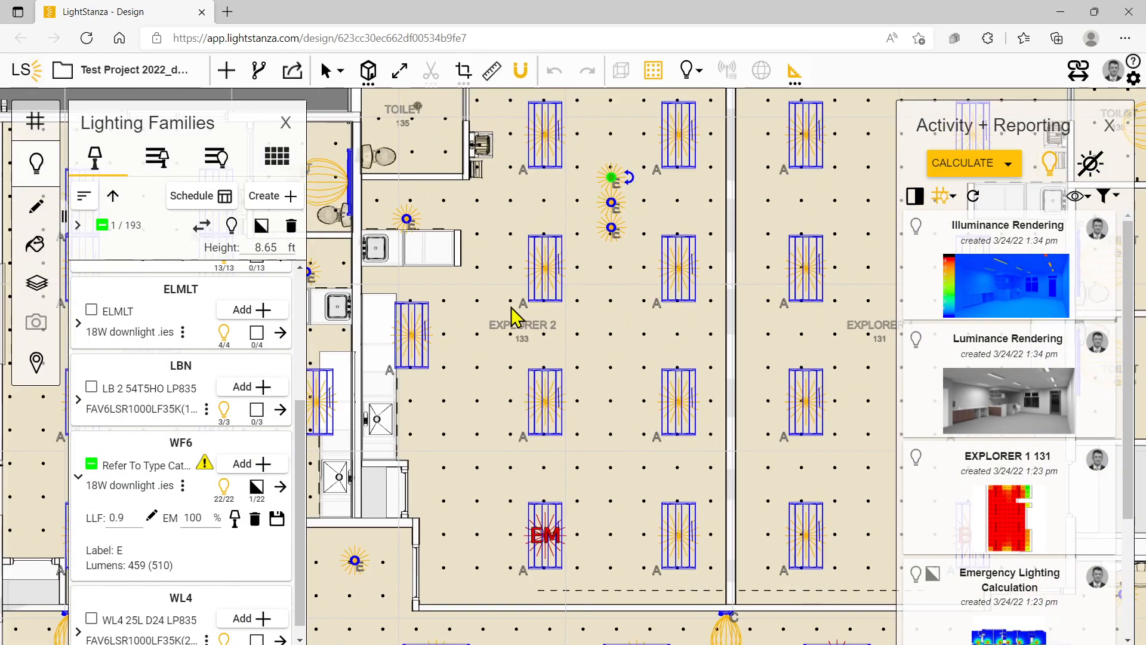
pyautogui.click(497, 263)
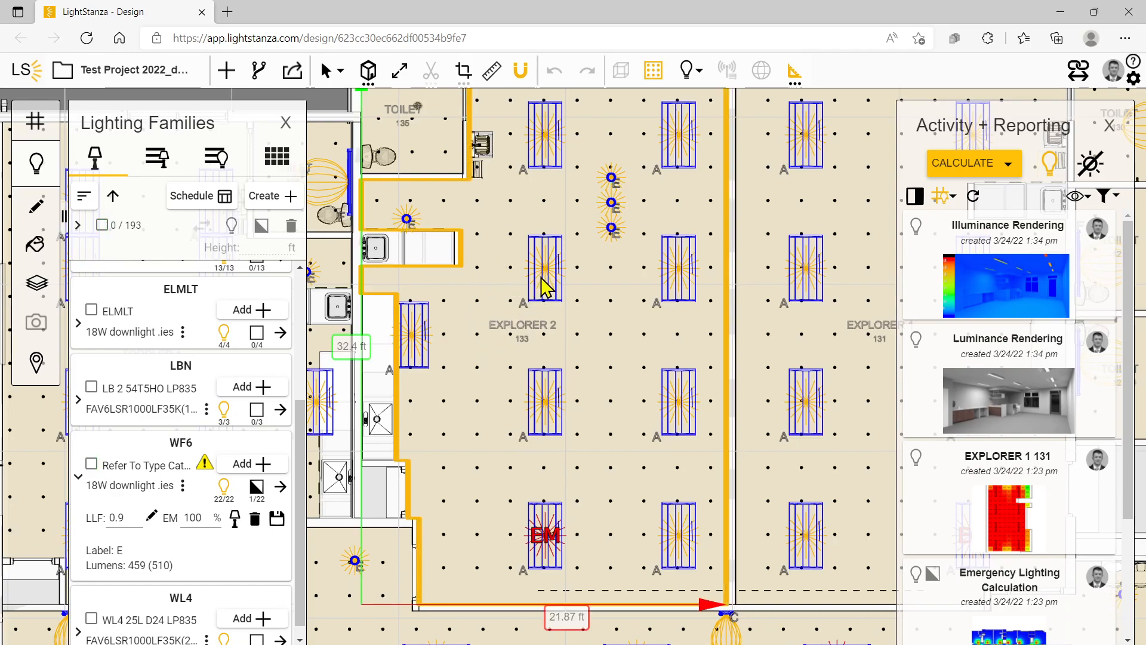
pyautogui.click(543, 269)
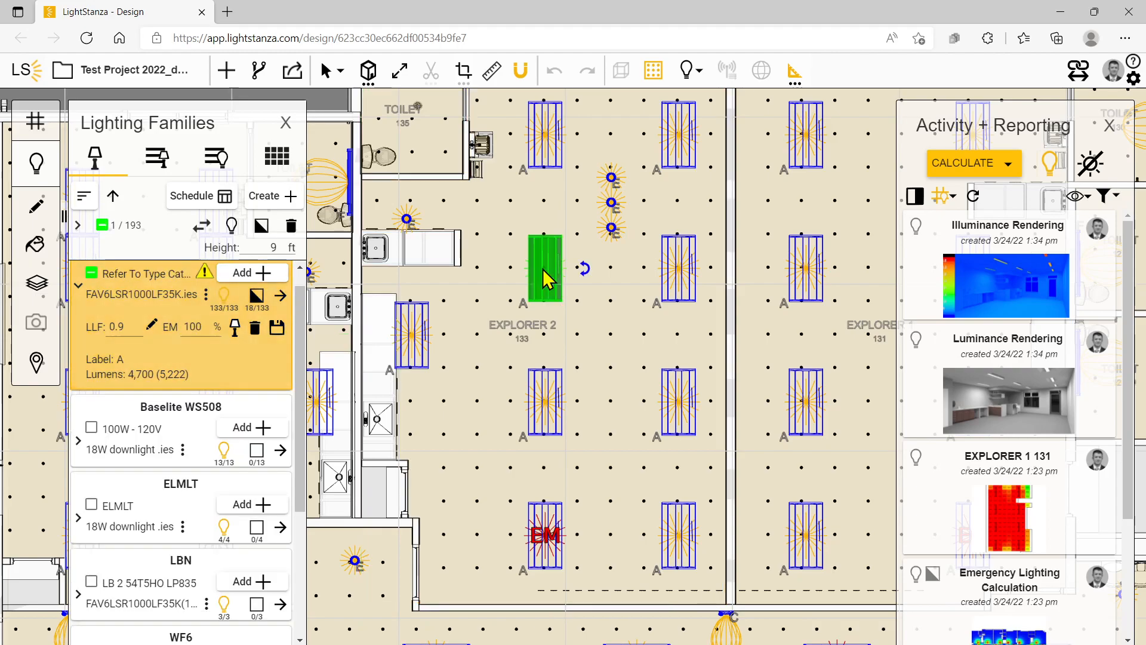
pyautogui.rightClick(543, 270)
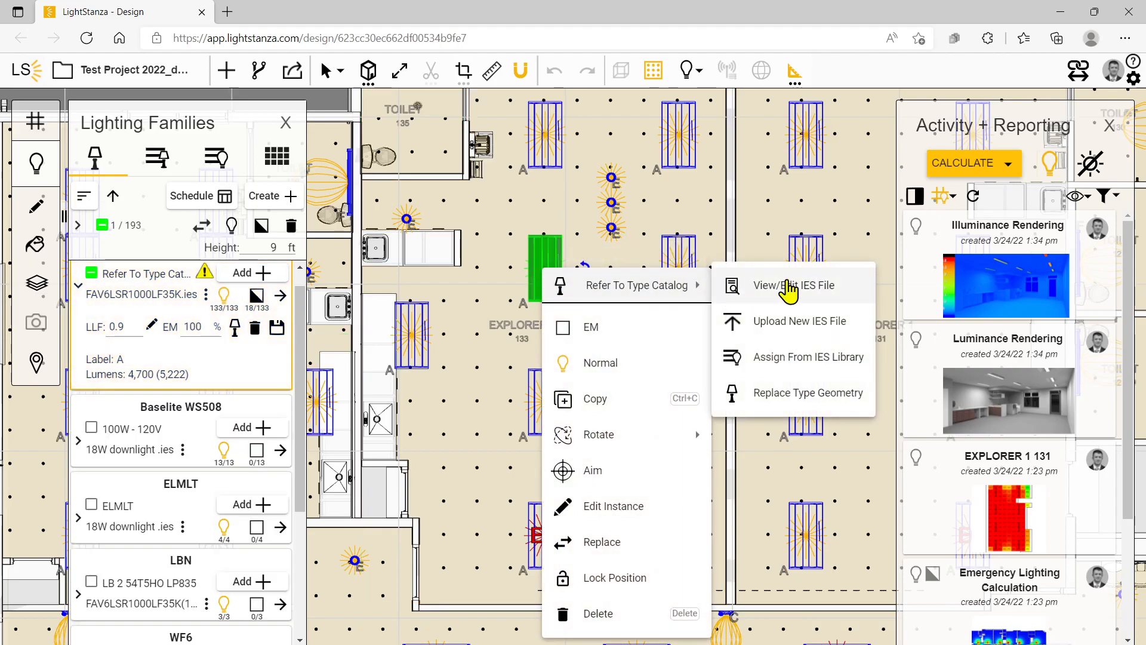
pyautogui.click(786, 286)
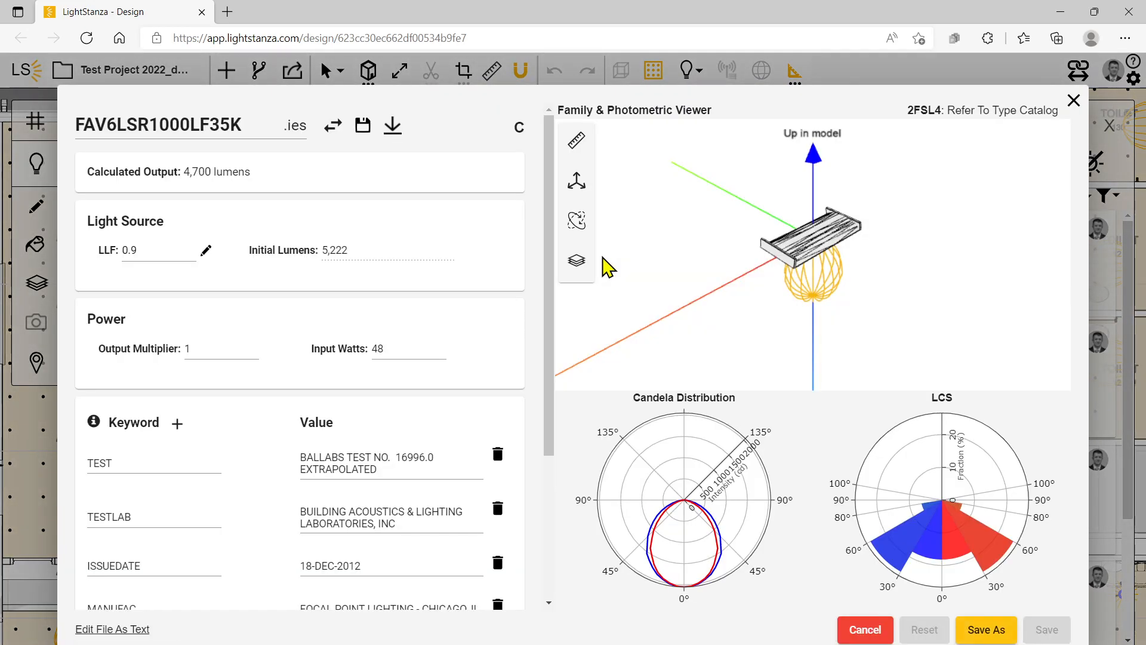
pyautogui.moveTo(753, 301); pyautogui.dragTo(762, 311)
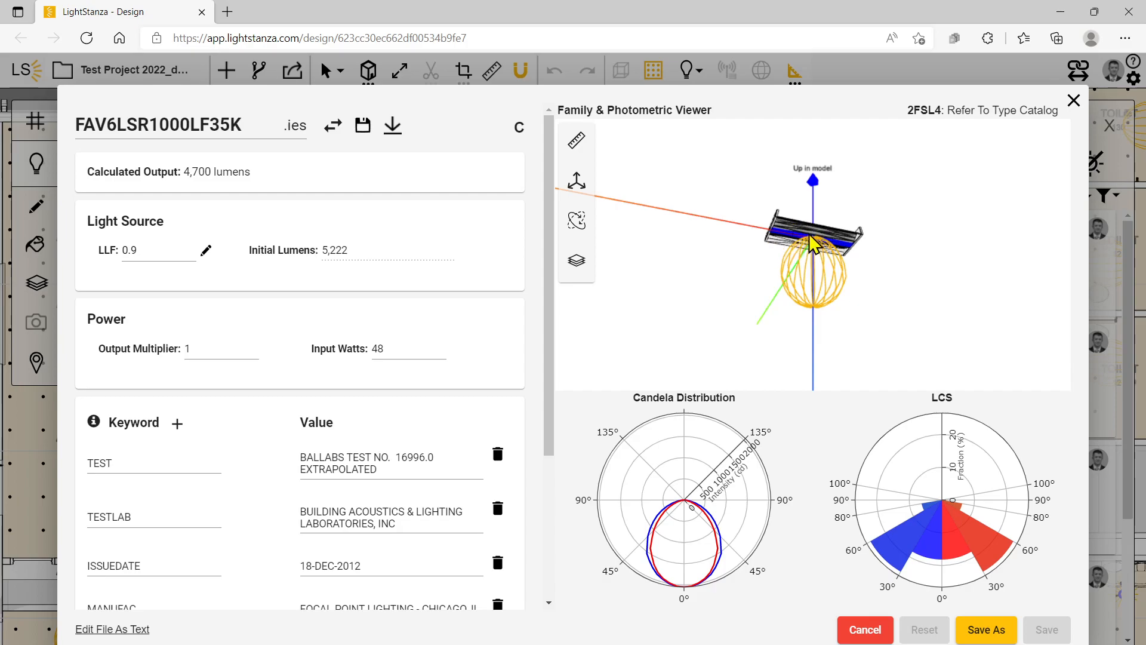
# Try a luminous width of 2 feet for the type A fixture's IES file and set it back to .4 feet
pyautogui.click(576, 143)
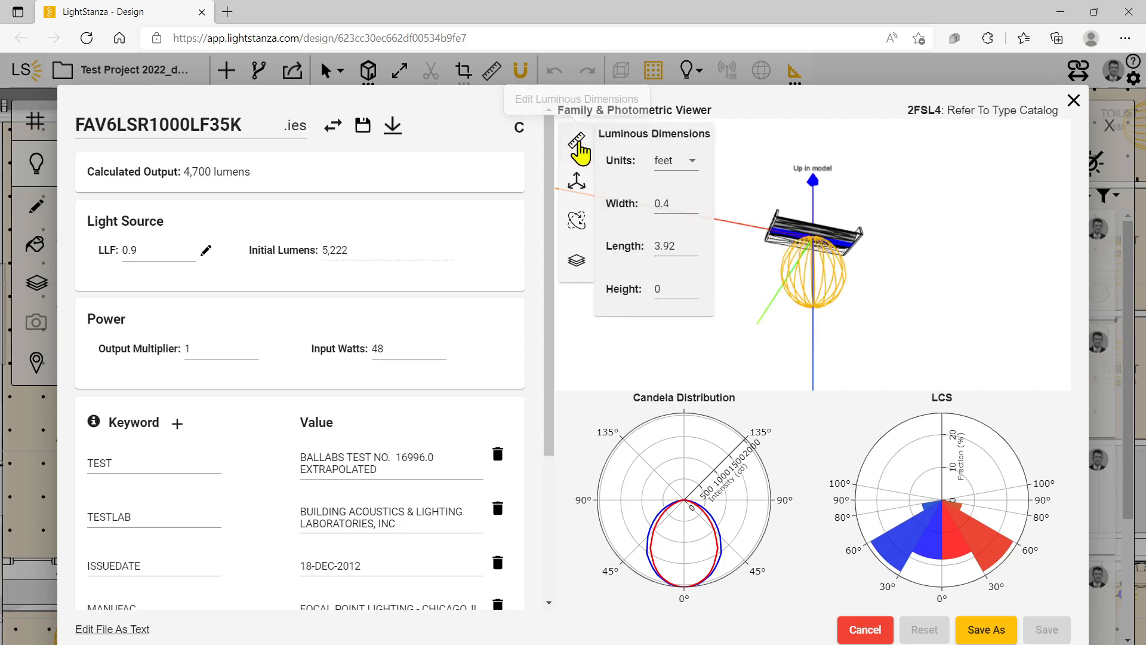
pyautogui.click(678, 203)
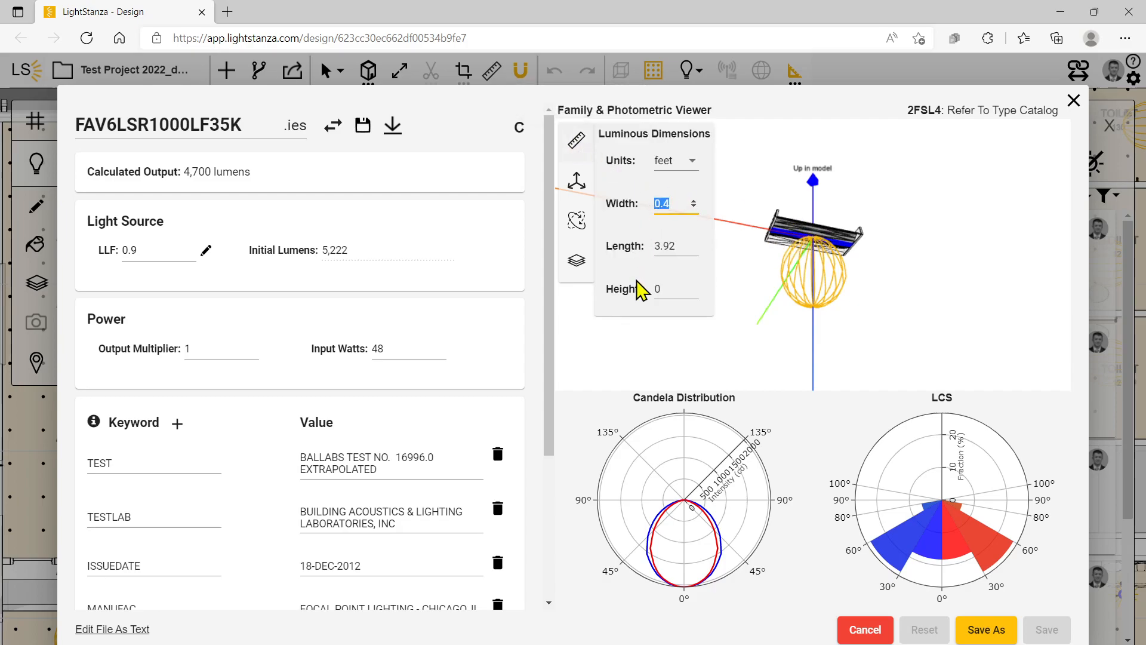
pyautogui.write('2')
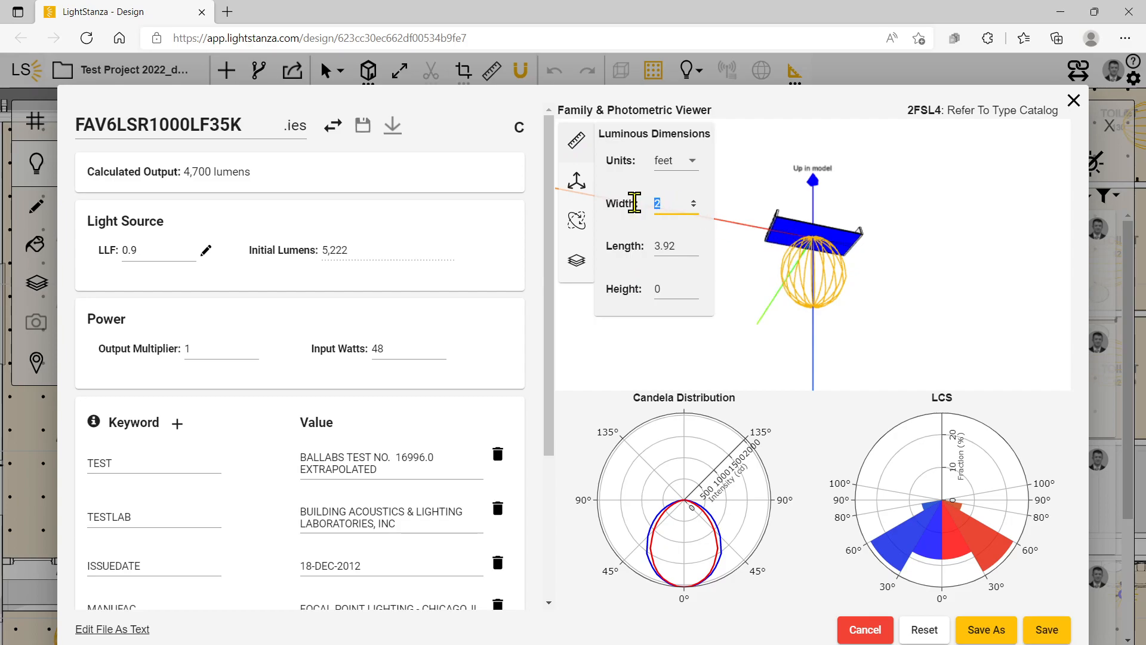
pyautogui.write('.4')
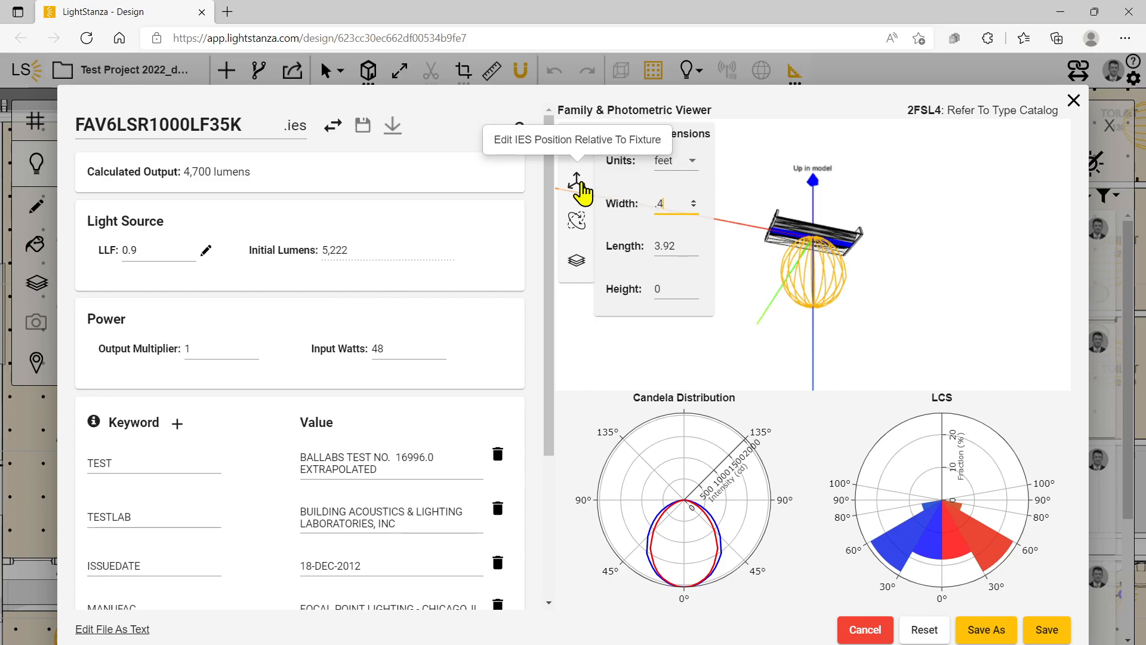
# Try shifting the IES position relative to the fixture along Y, ending at -0.04
pyautogui.click(579, 188)
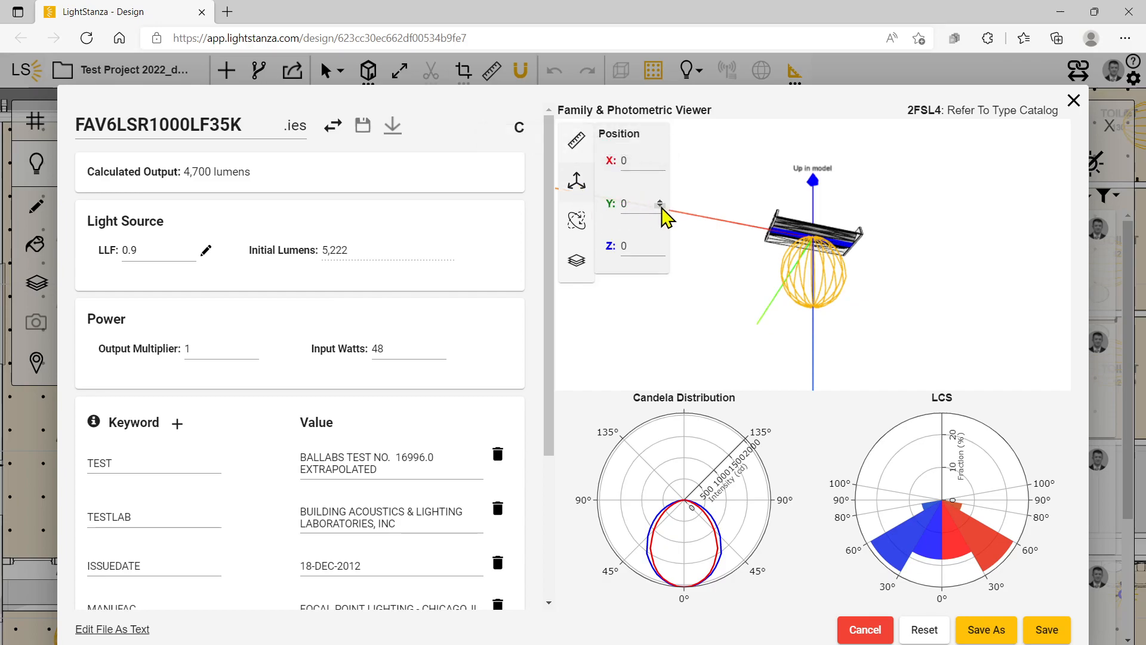
pyautogui.click(660, 206)
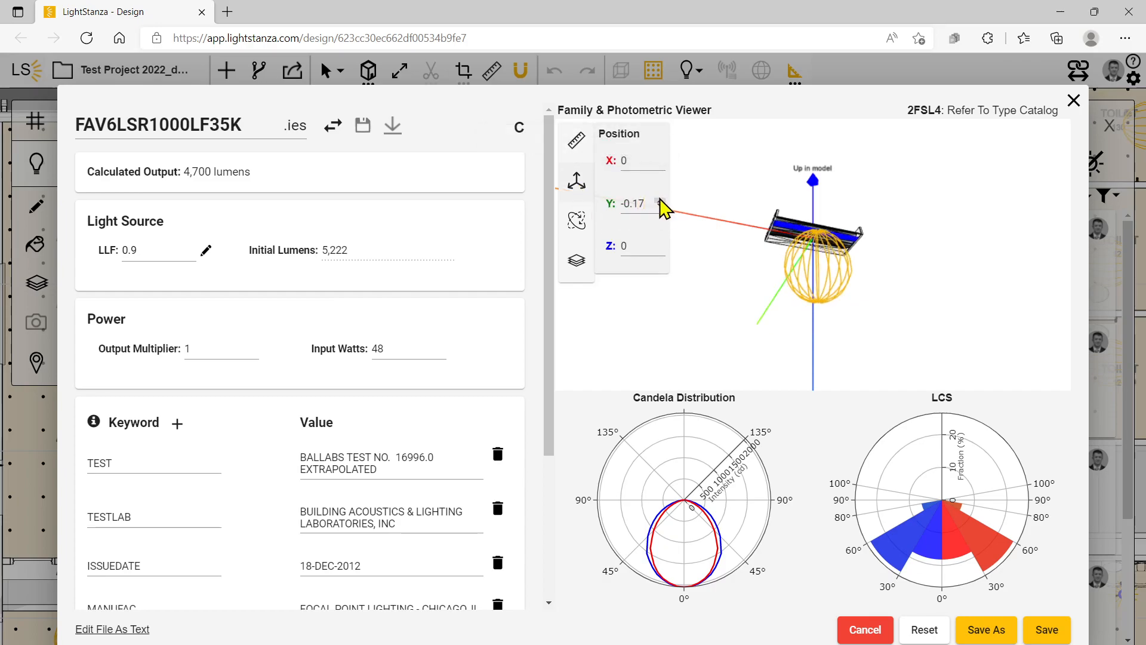
pyautogui.click(660, 202)
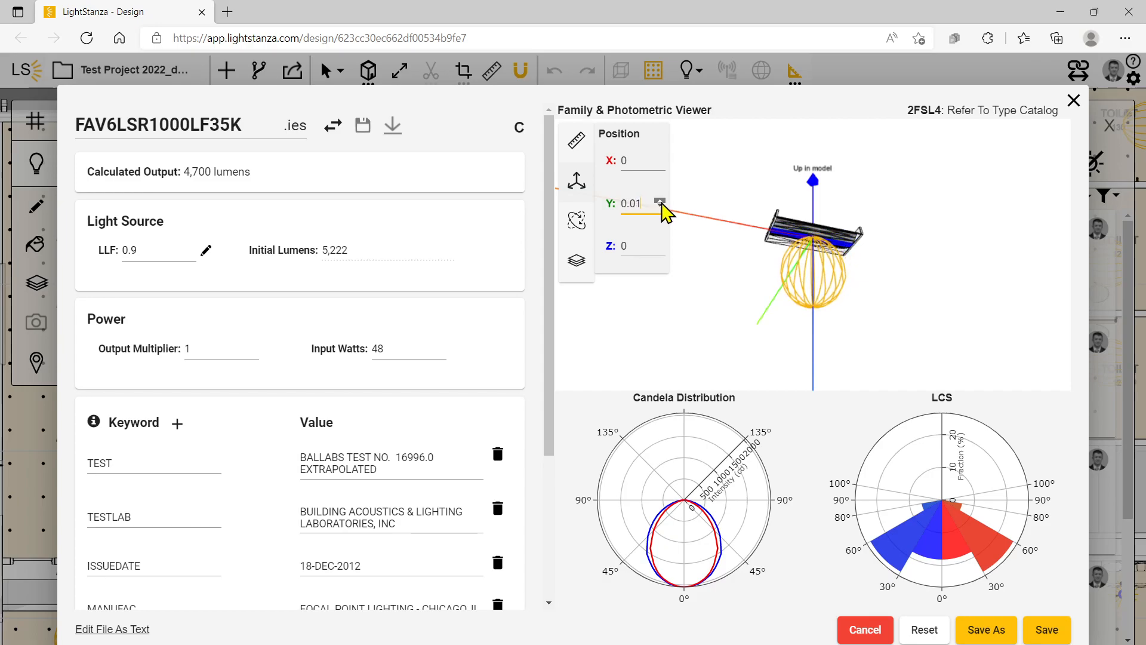
pyautogui.click(659, 206)
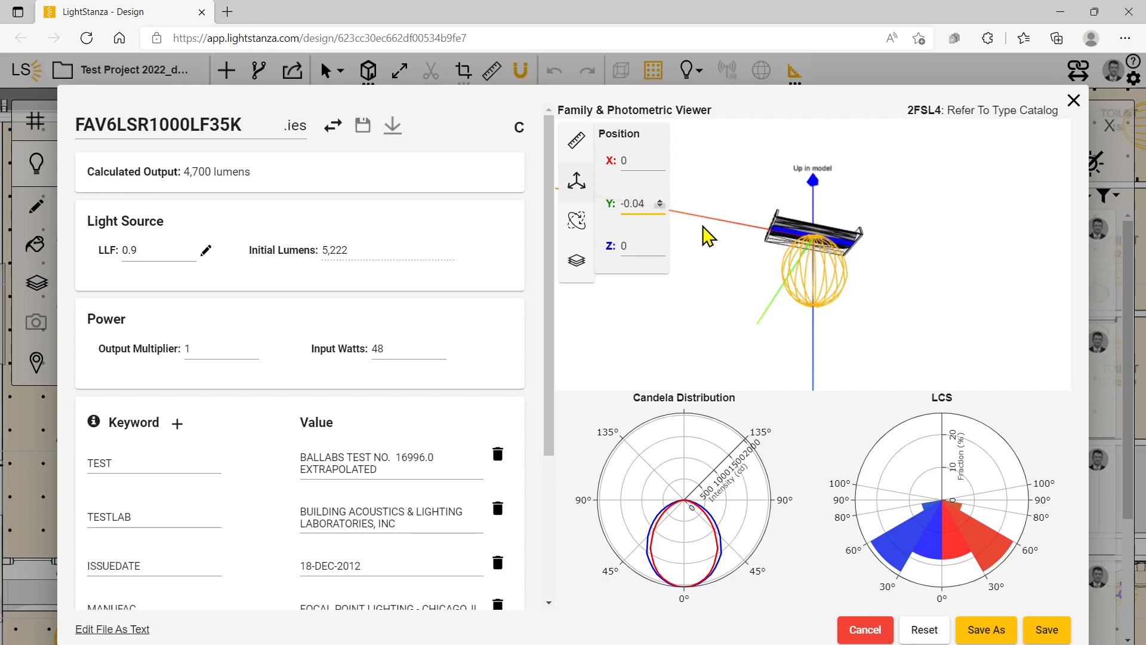
# Try an X rotation of -184° and an output multiplier of 2 for the IES file, and close the editor without saving
pyautogui.click(576, 222)
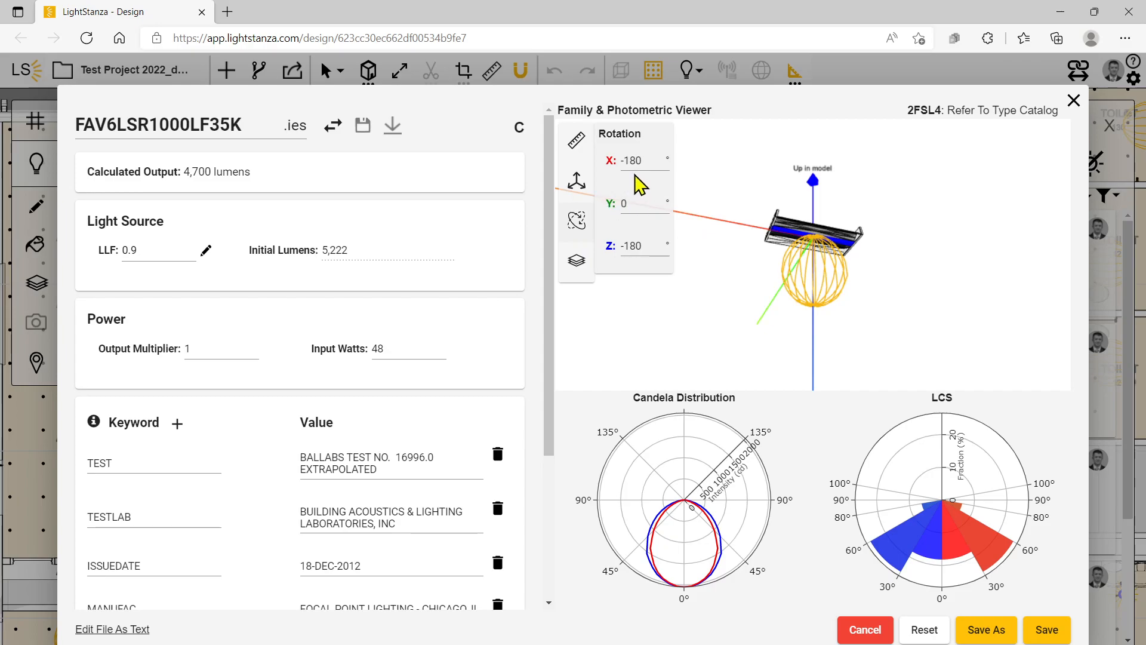
pyautogui.click(660, 163)
pyautogui.click(660, 158)
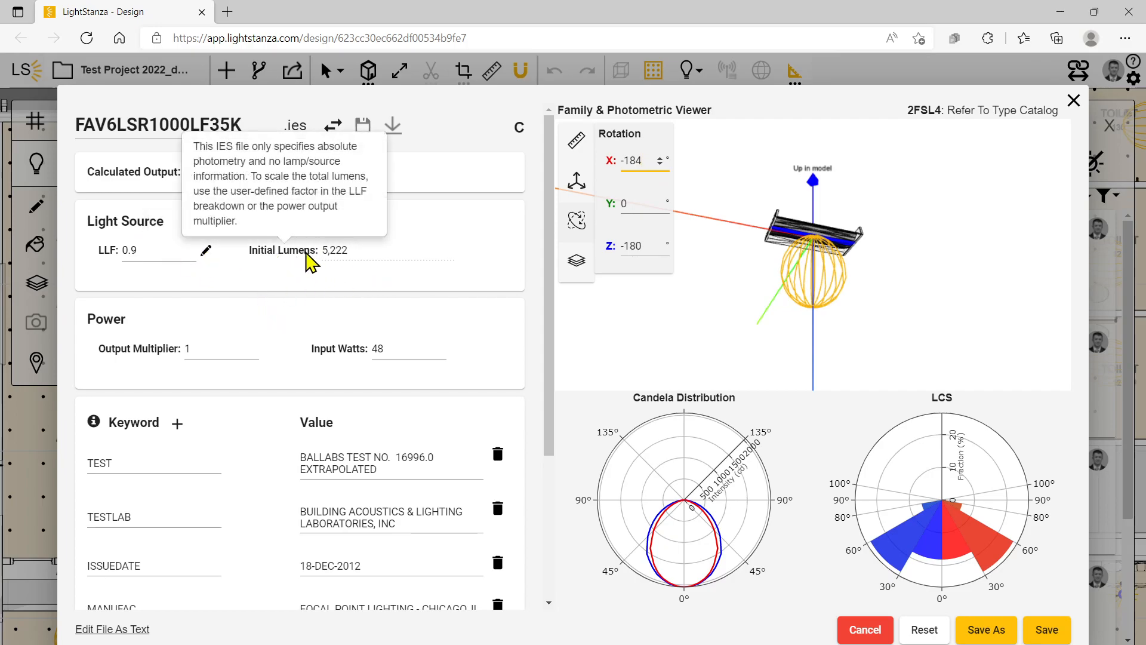
pyautogui.doubleClick(202, 348)
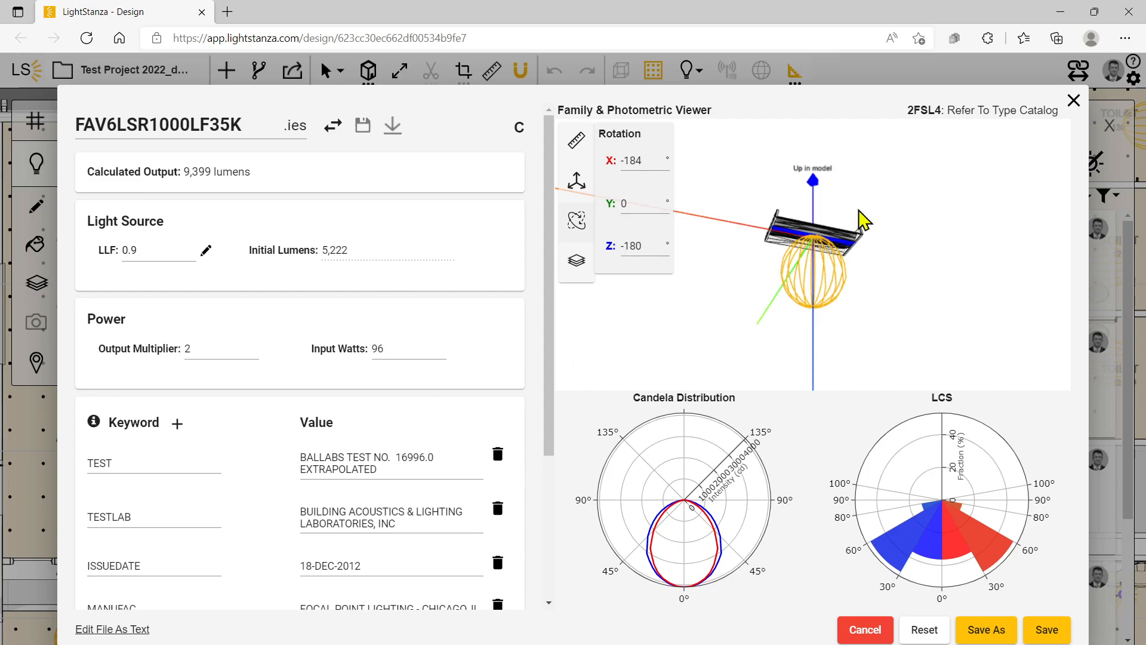
pyautogui.click(1073, 100)
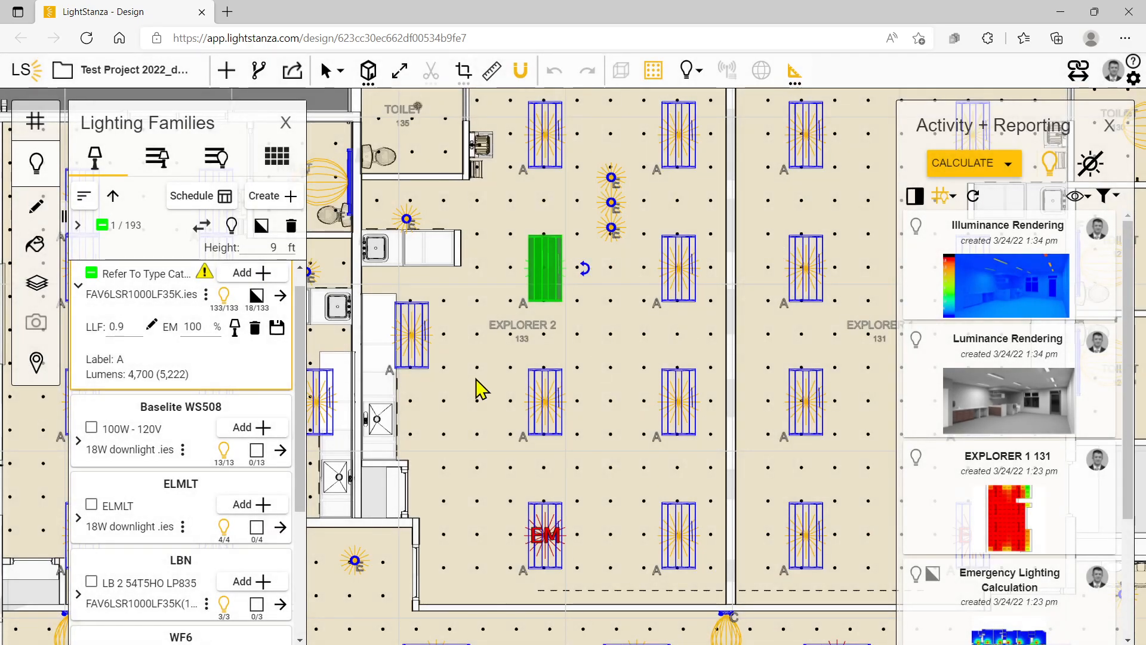
# Start a grid illuminance calculation for the whole floor in Normal mode, excluding blocked points and including luminaire labels and symbols
pyautogui.scroll(-1, 561, 337)
pyautogui.scroll(-1, 515, 467)
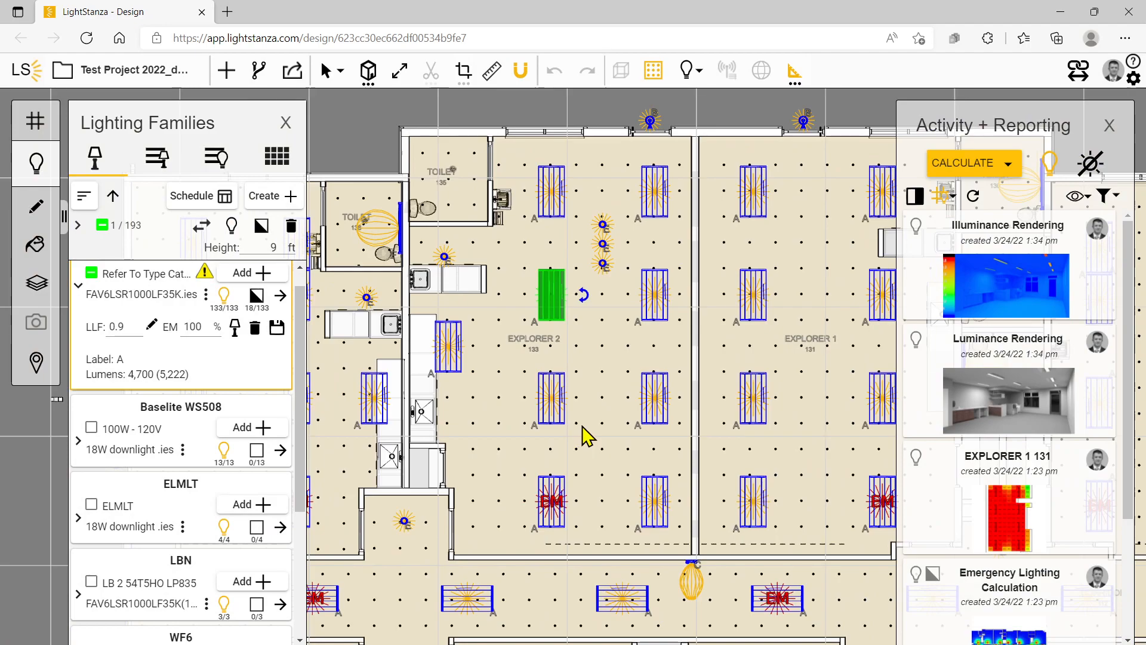
pyautogui.scroll(-1, 615, 382)
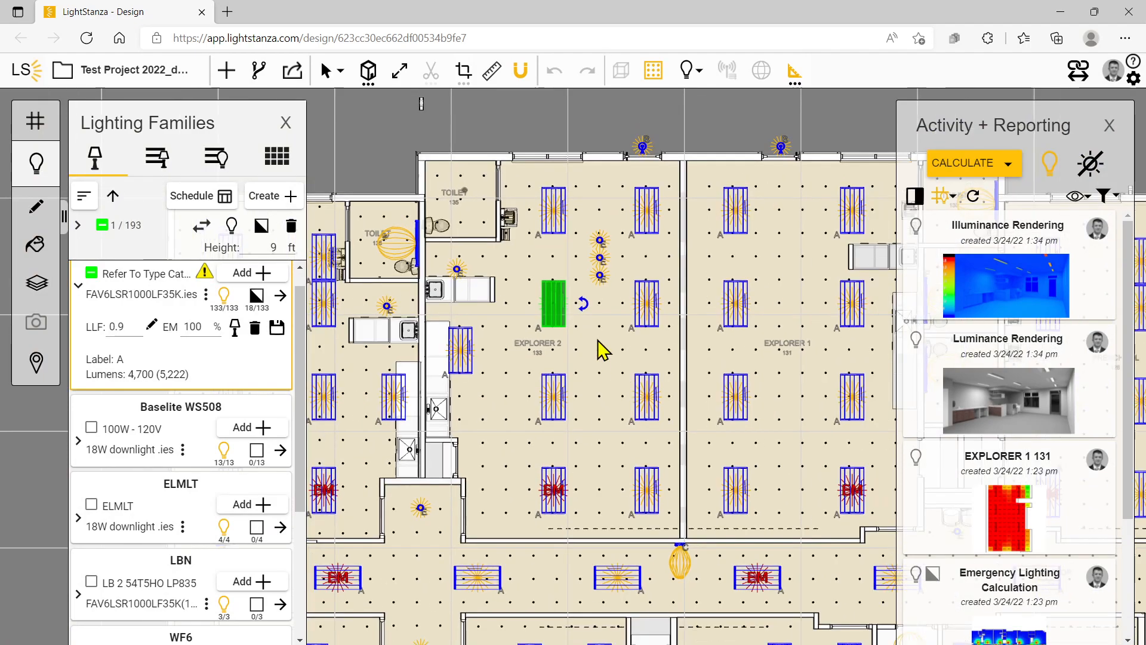
pyautogui.click(510, 125)
pyautogui.scroll(-6, 651, 384)
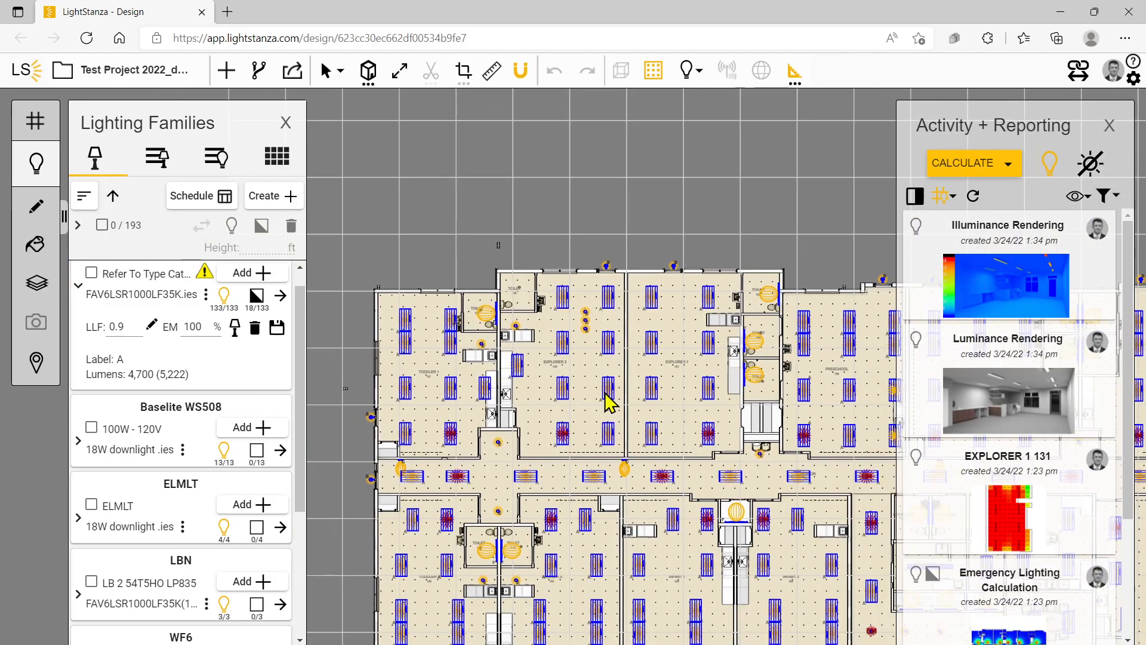
pyautogui.moveTo(615, 399); pyautogui.dragTo(493, 310, button='middle')
pyautogui.scroll(-3, 599, 380)
pyautogui.moveTo(665, 432); pyautogui.dragTo(619, 386, button='middle')
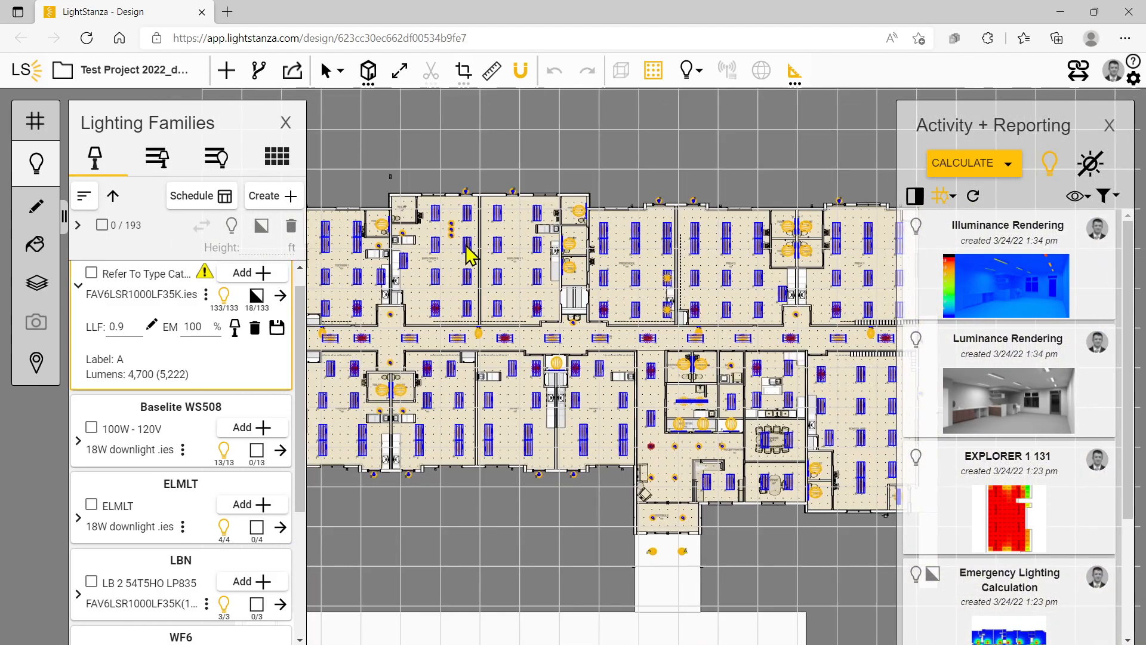
pyautogui.click(977, 174)
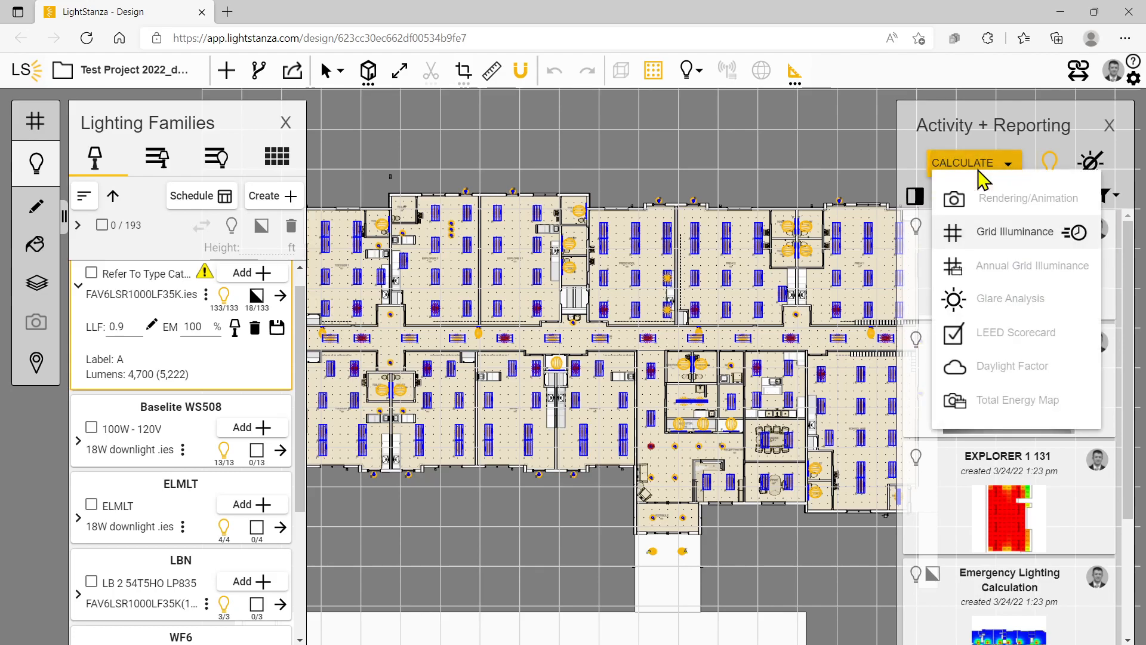
pyautogui.click(993, 239)
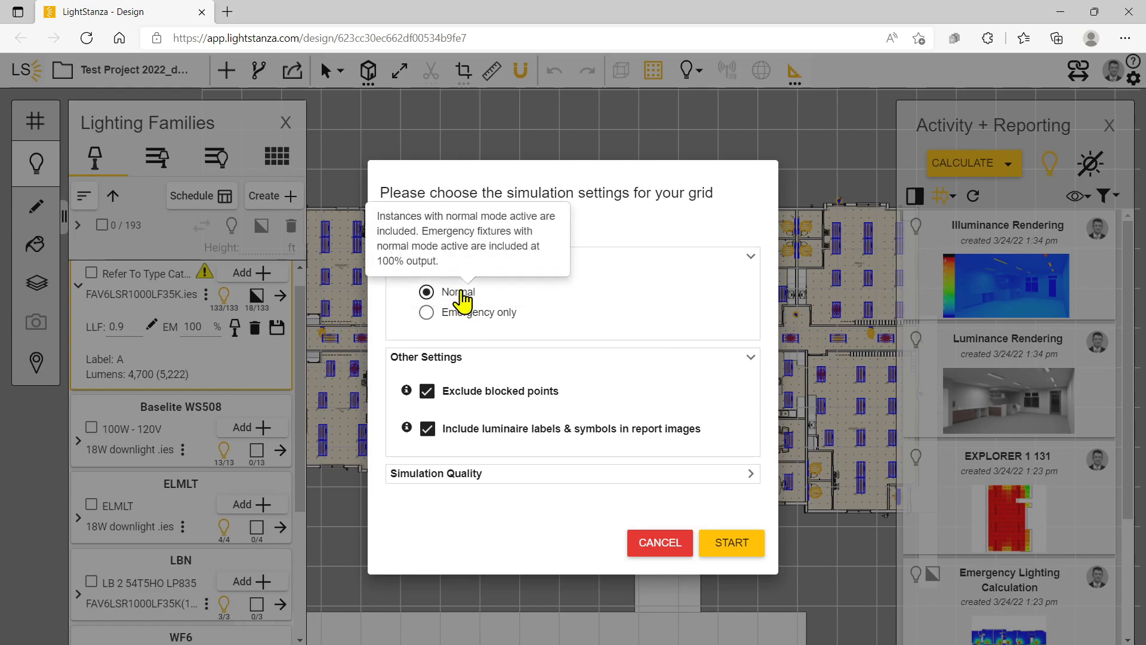
pyautogui.click(732, 542)
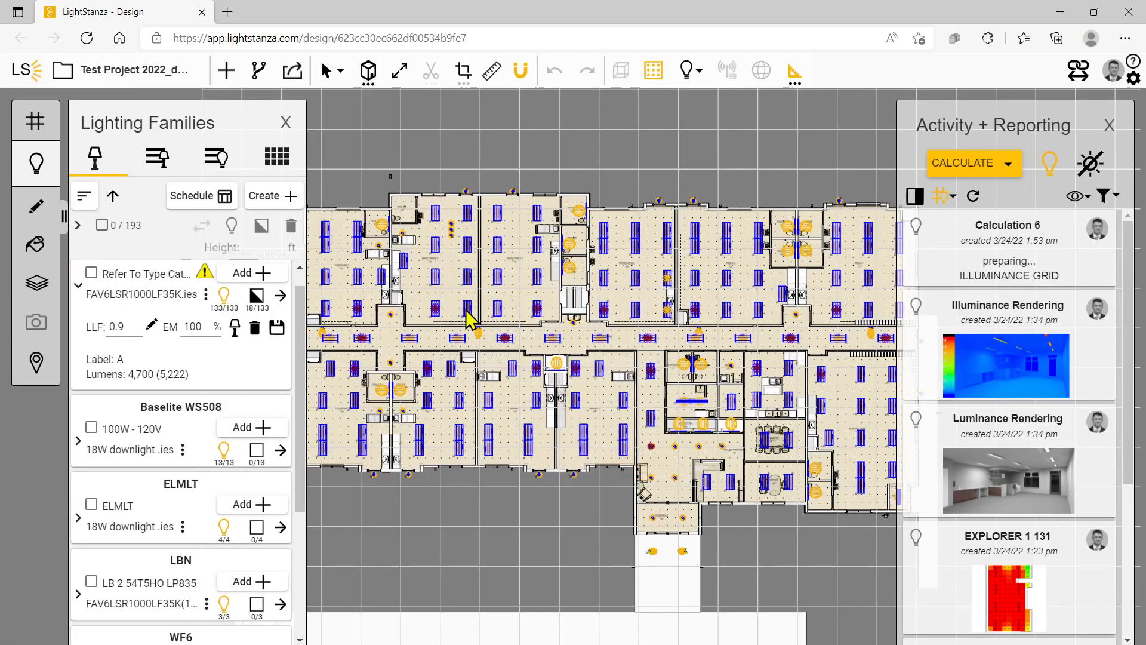
# Mark the type A fixture in the row of room EXPLORER 1 nearest the corridor, beside the existing EM fixture, as EM
pyautogui.scroll(10, 467, 311)
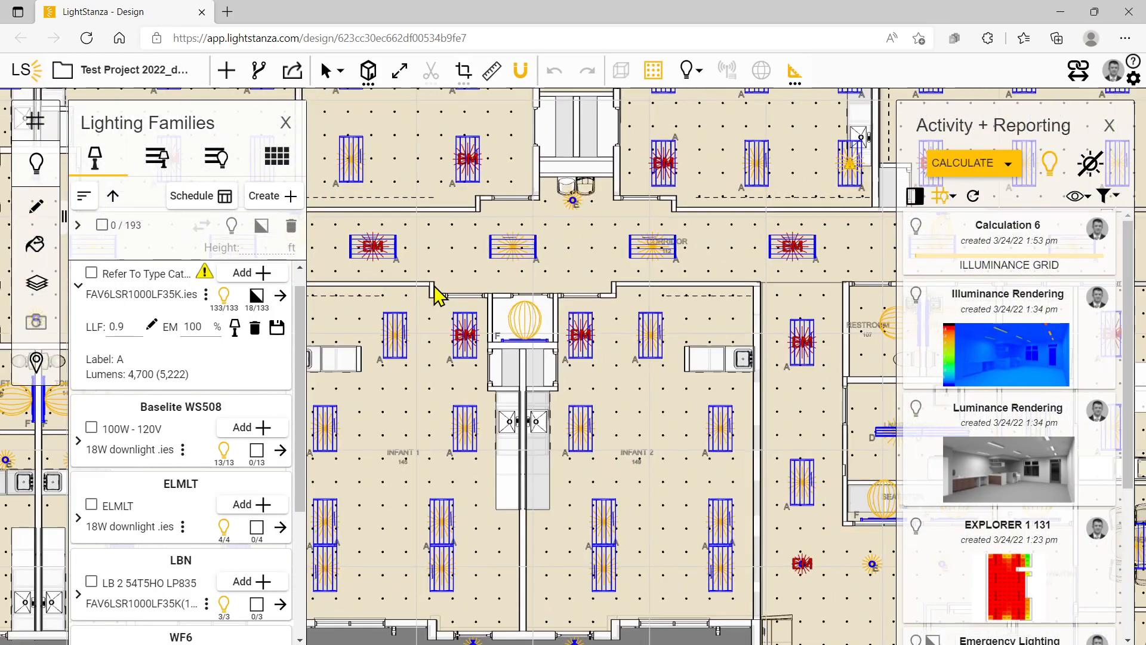
pyautogui.moveTo(439, 294); pyautogui.dragTo(597, 413)
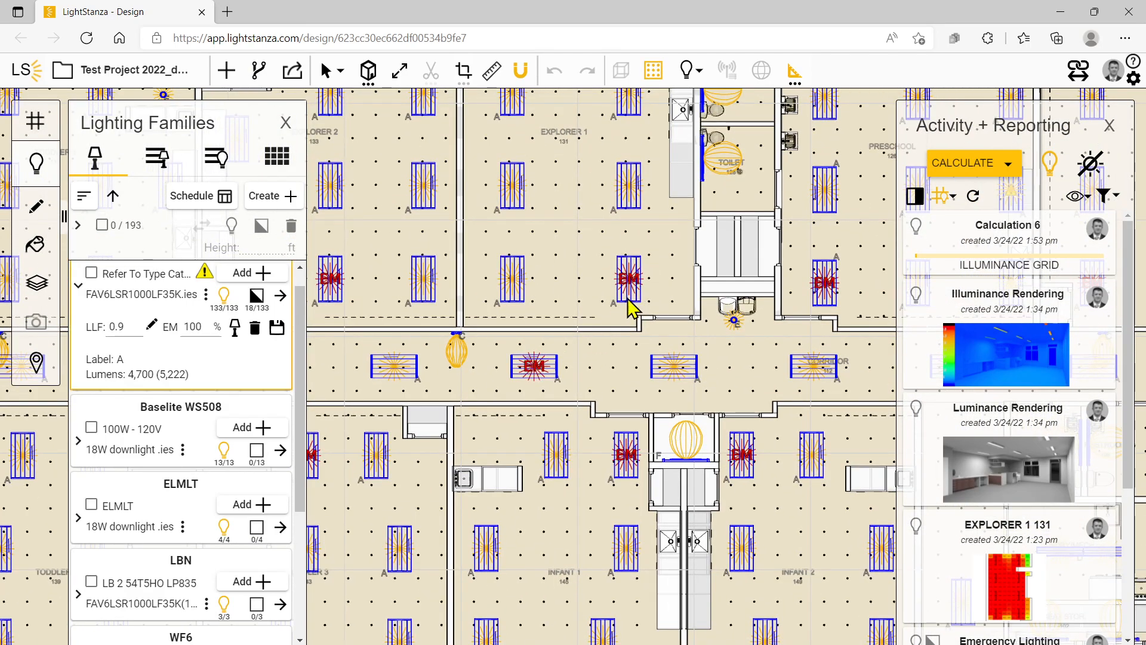
pyautogui.click(517, 289)
pyautogui.rightClick(517, 289)
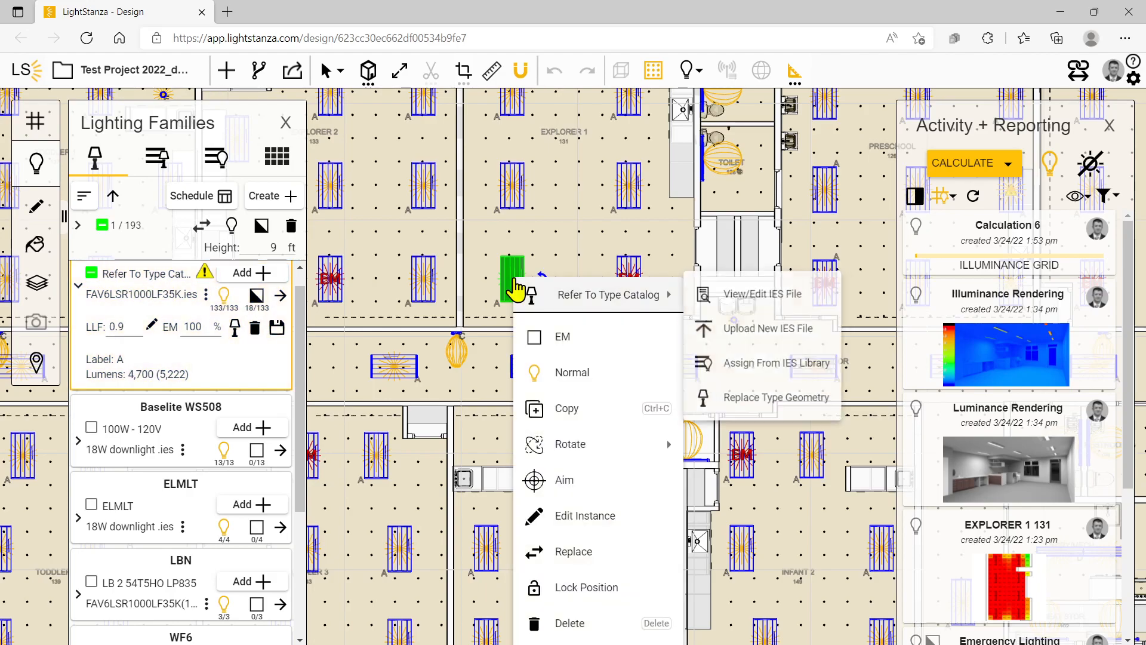
pyautogui.click(586, 349)
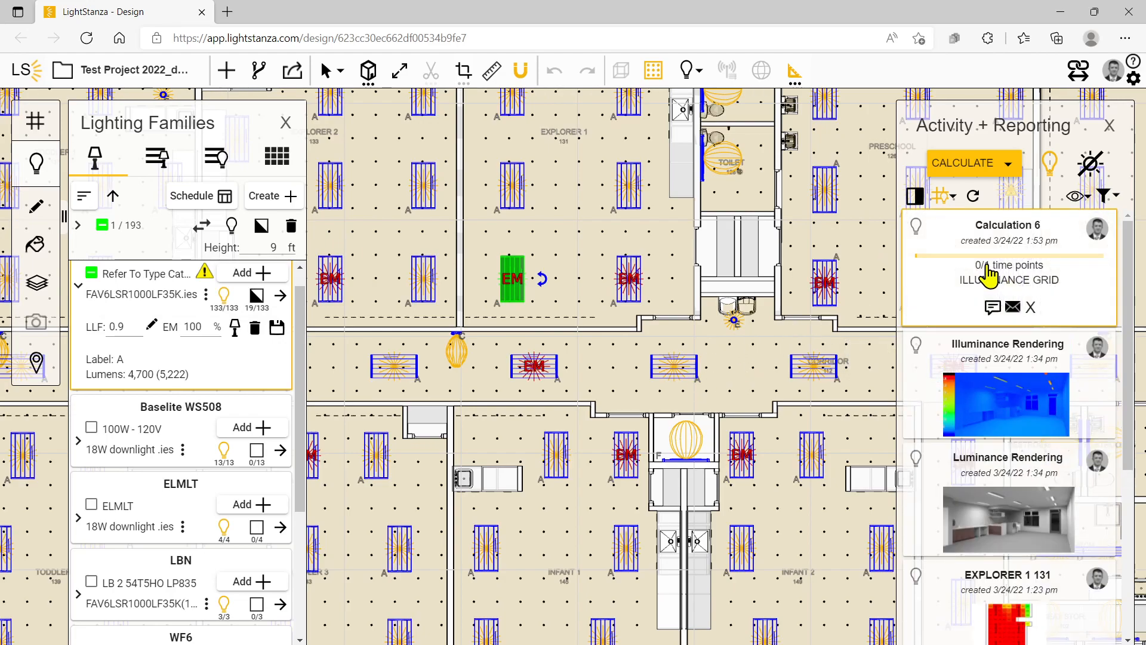
# View the Full Floor Plan Calculation and the Emergency Lighting Calculation results in the lighting plan
pyautogui.scroll(-5, 985, 281)
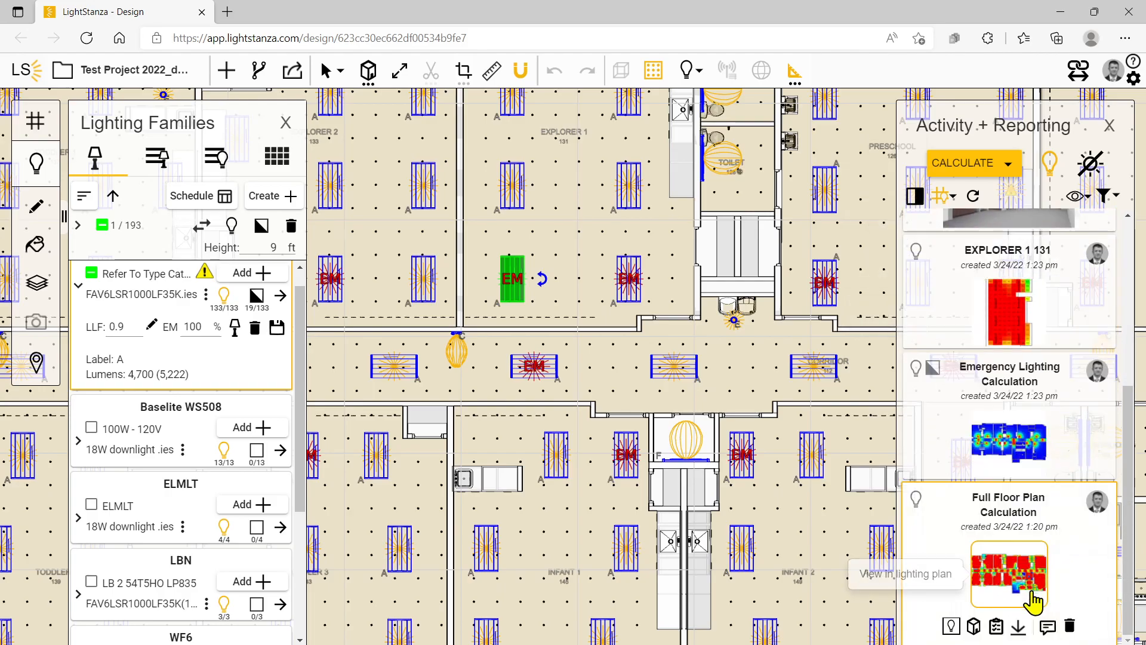
pyautogui.click(1034, 598)
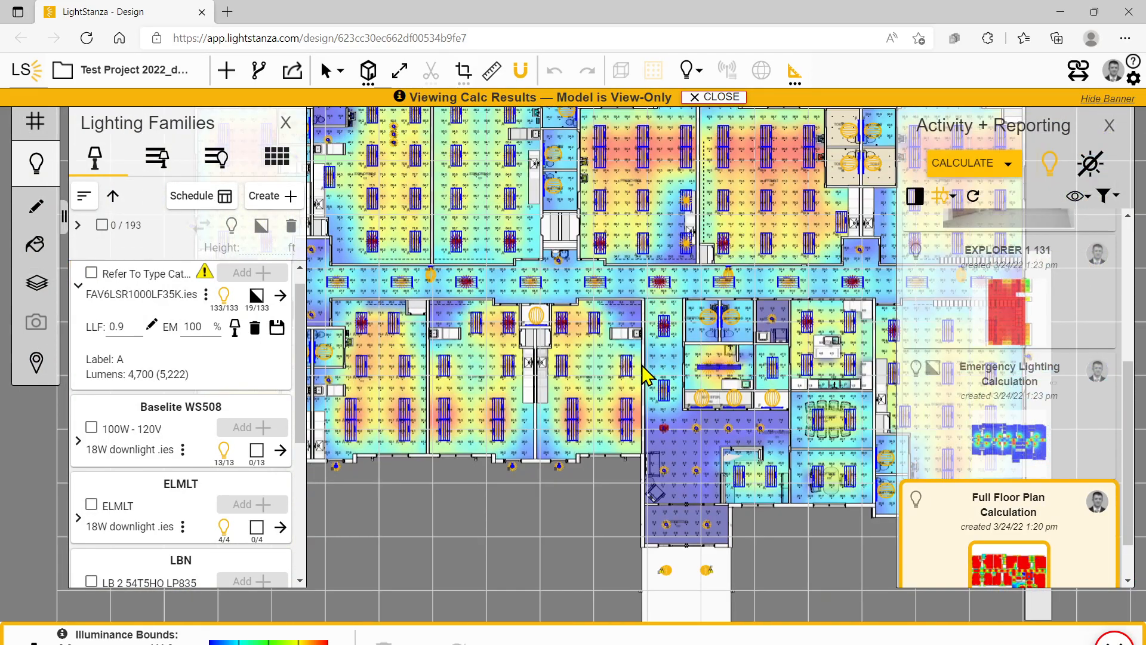
pyautogui.click(1008, 454)
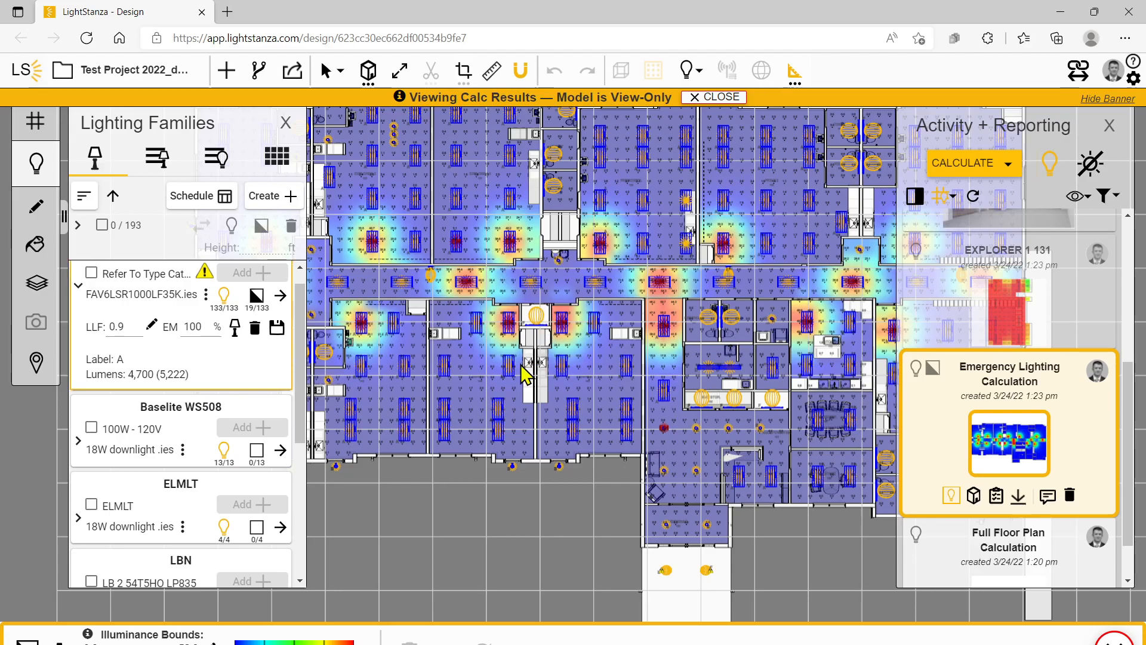
# Close the emergency calculation results and crop the lighting plan to the space EXPLORER 2 133
pyautogui.scroll(-2, 538, 272)
pyautogui.moveTo(533, 259); pyautogui.dragTo(681, 366, button='middle')
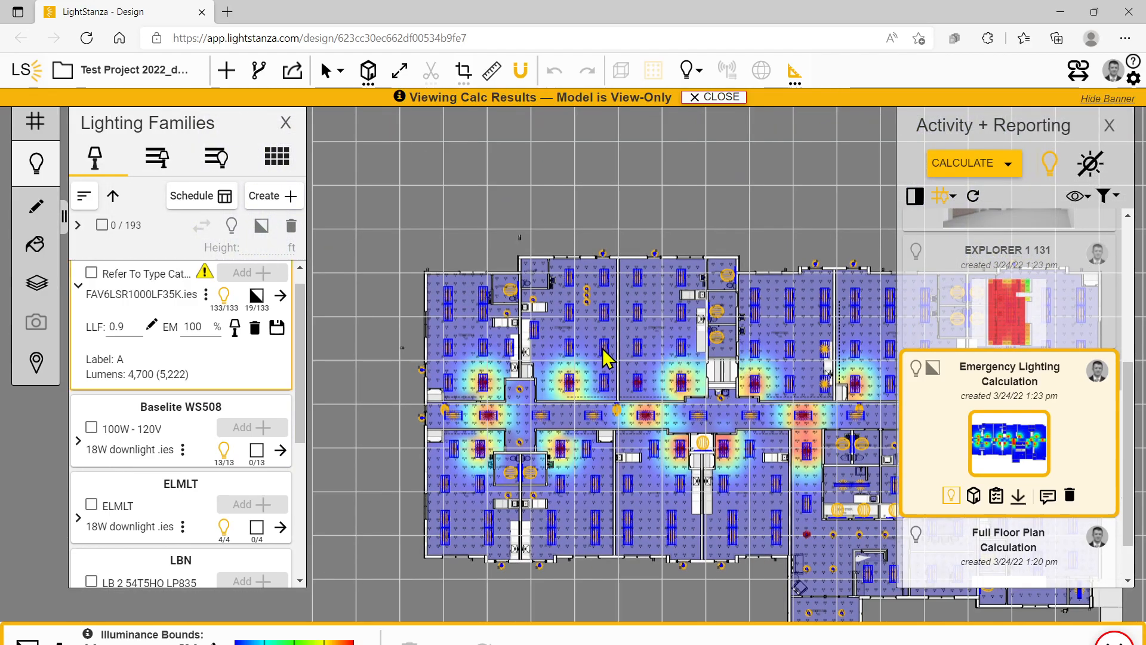
pyautogui.scroll(5, 543, 263)
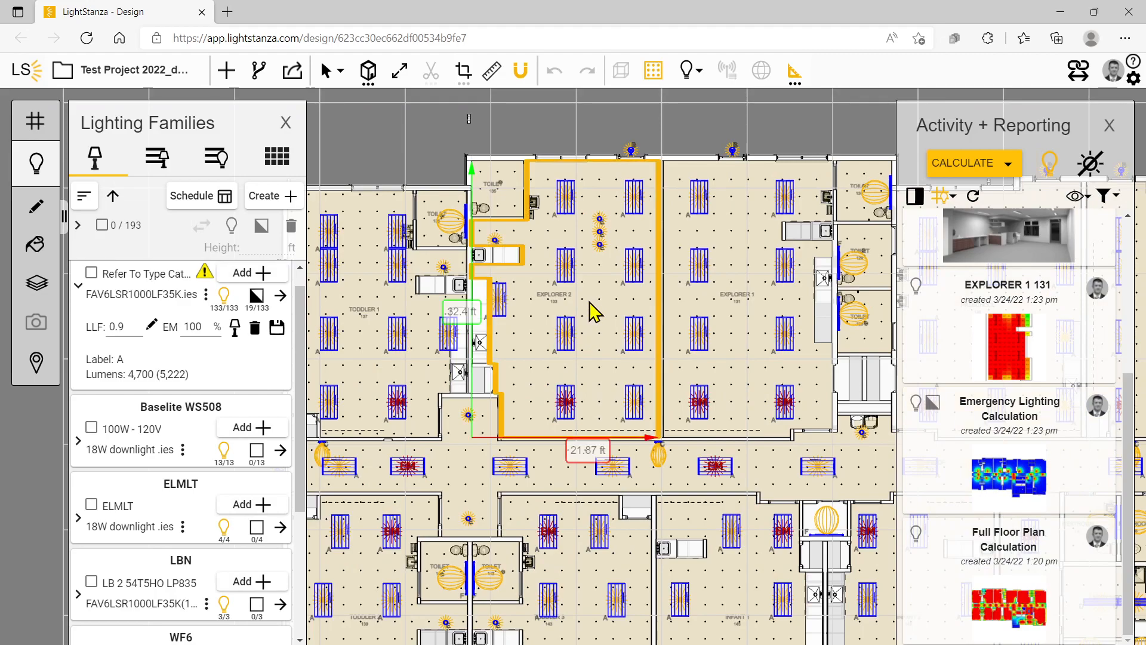
pyautogui.rightClick(590, 302)
pyautogui.click(665, 385)
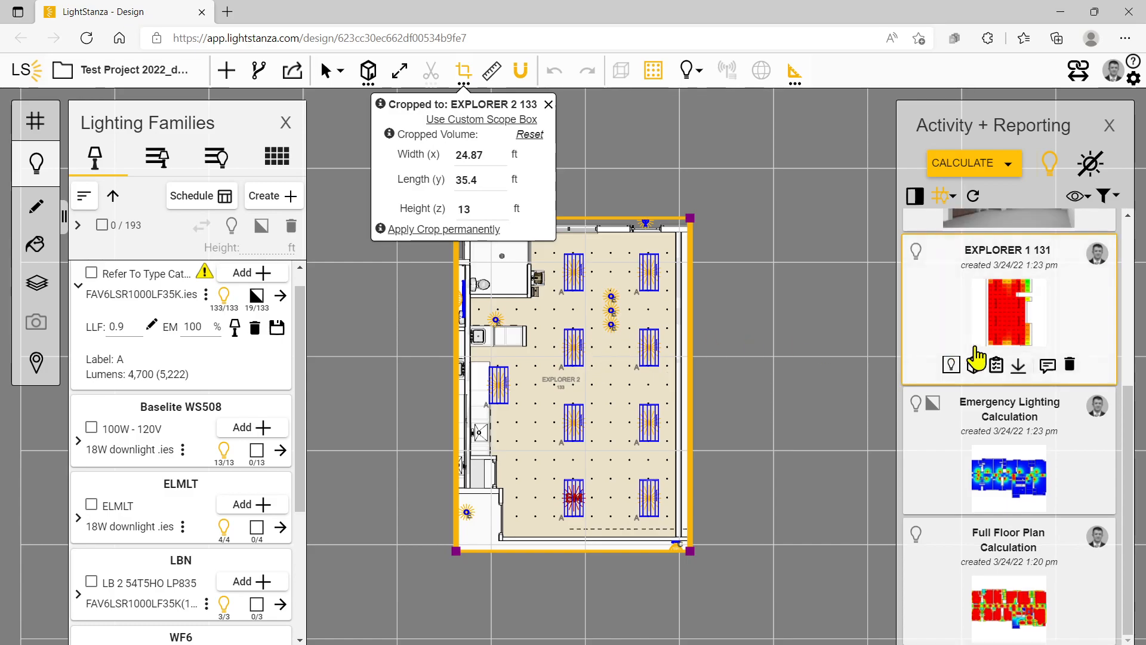
# View the EXPLORER 1 131 calculation results in the lighting plan, and close them and clear the crop
pyautogui.click(1019, 337)
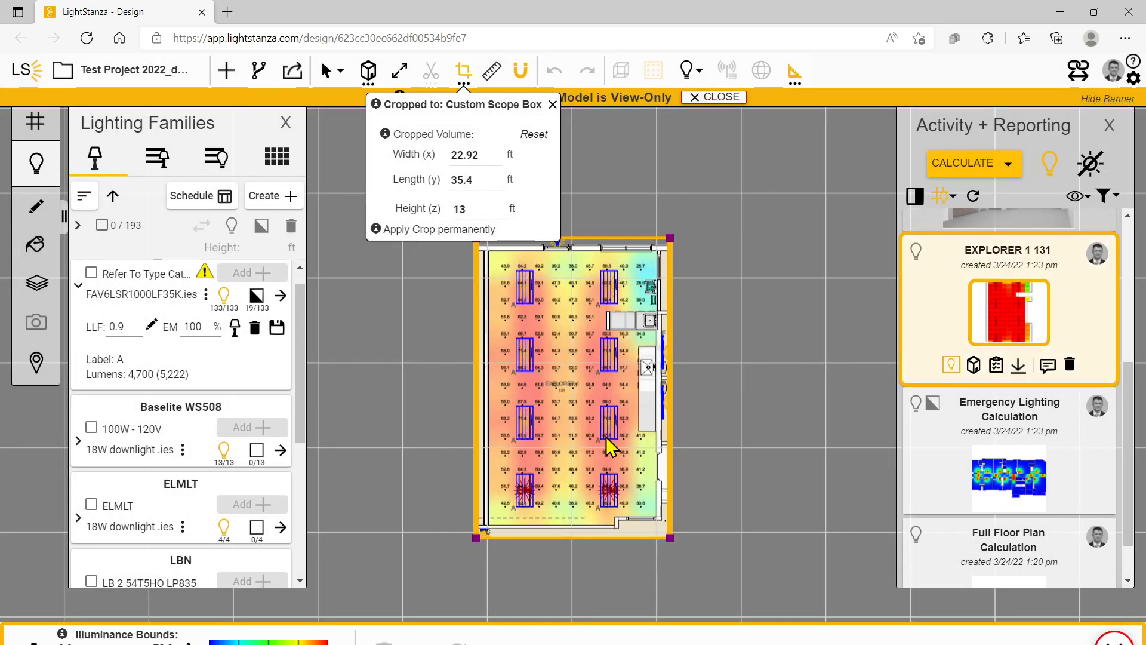
pyautogui.click(719, 113)
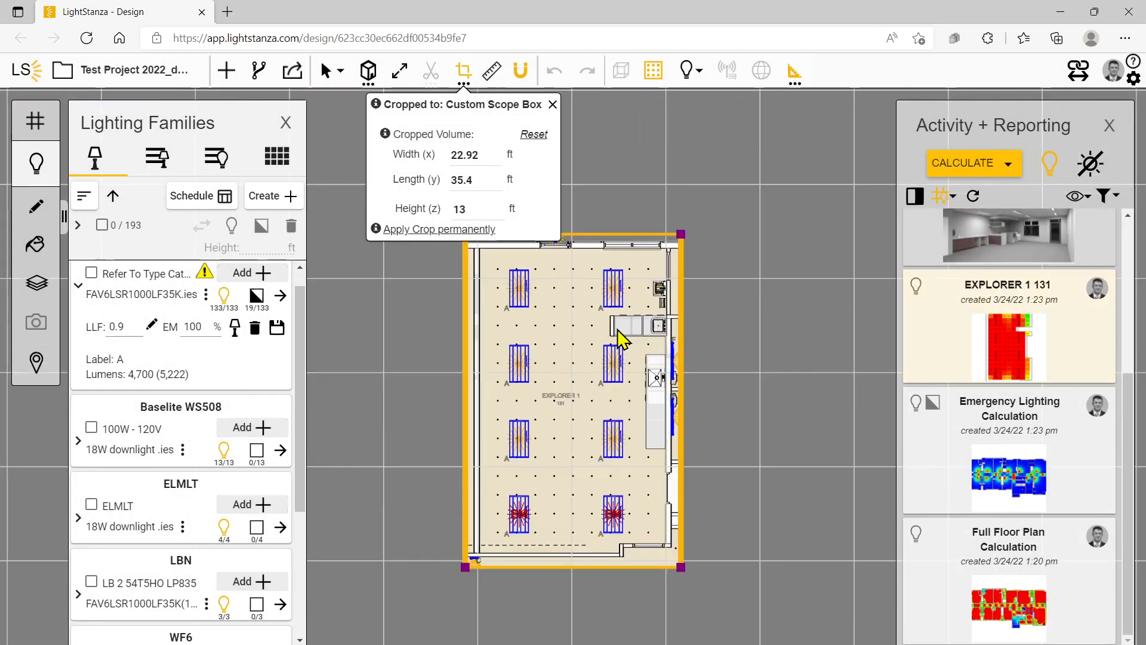
pyautogui.click(583, 309)
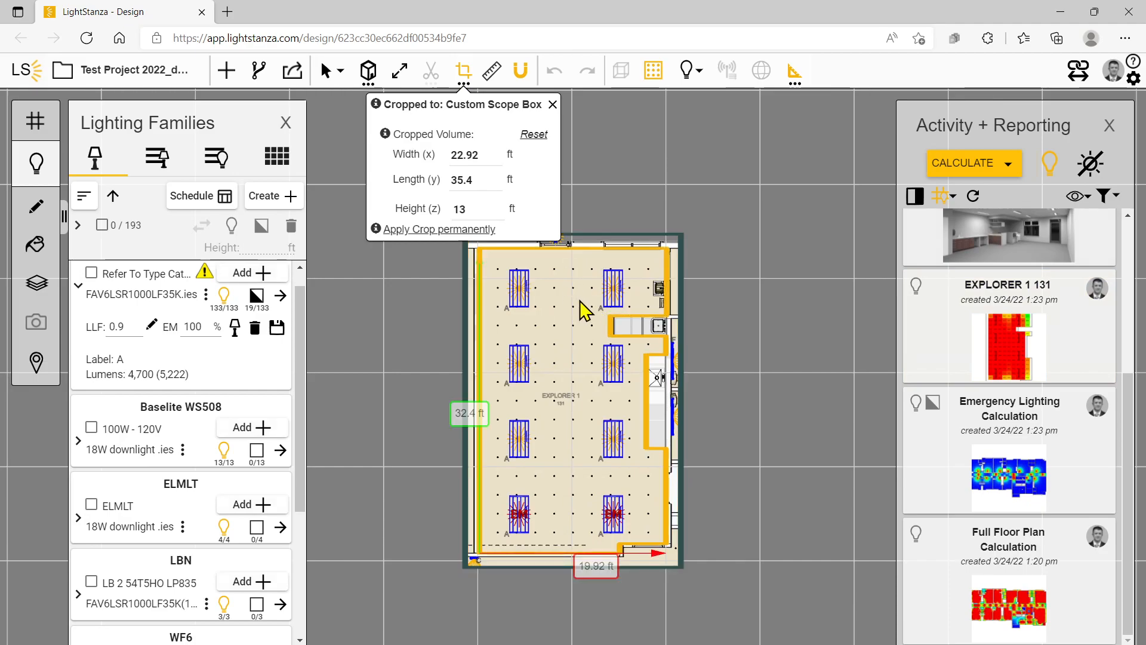
pyautogui.rightClick(583, 307)
pyautogui.click(637, 410)
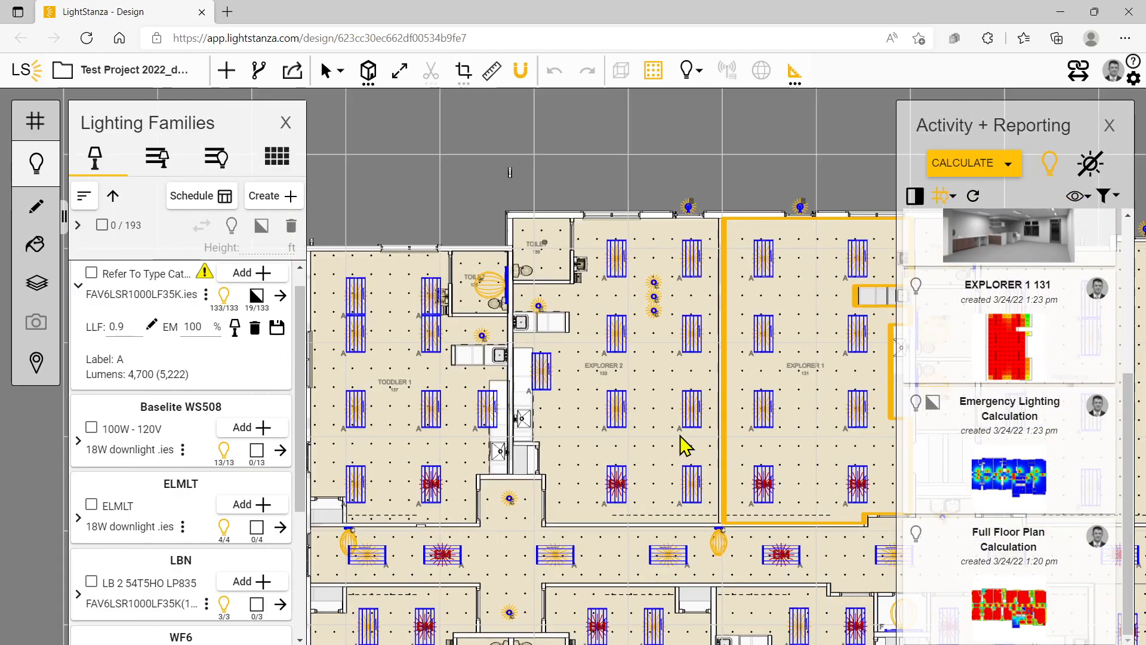
# View the location of the EXPLORER 2 133 space in 3D
pyautogui.click(705, 511)
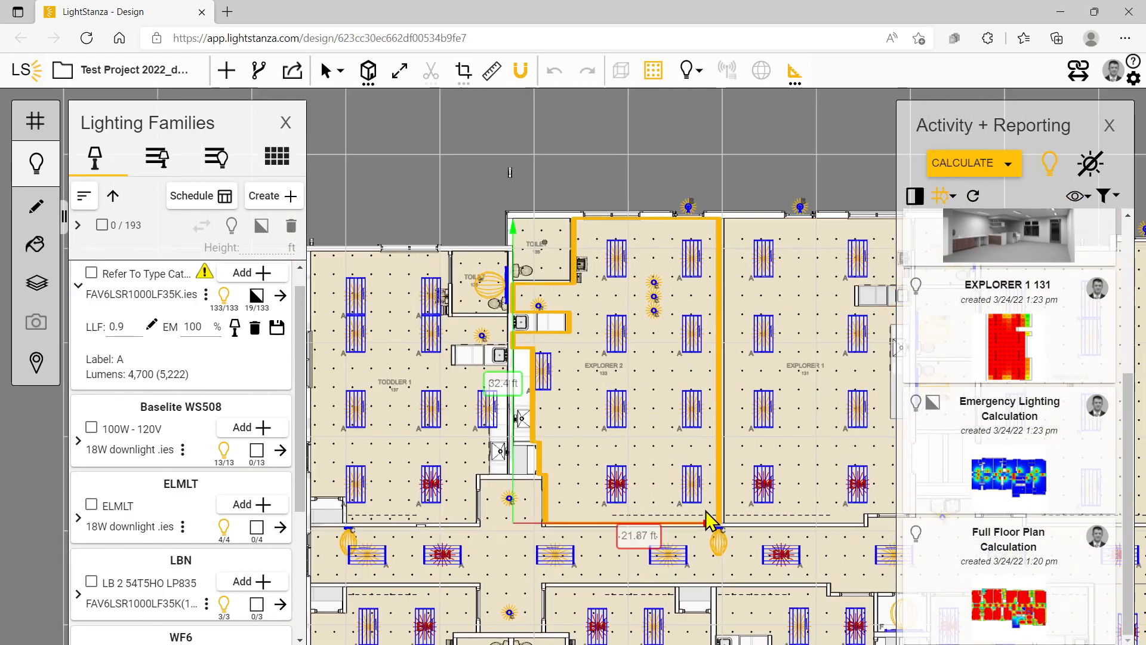
pyautogui.rightClick(706, 511)
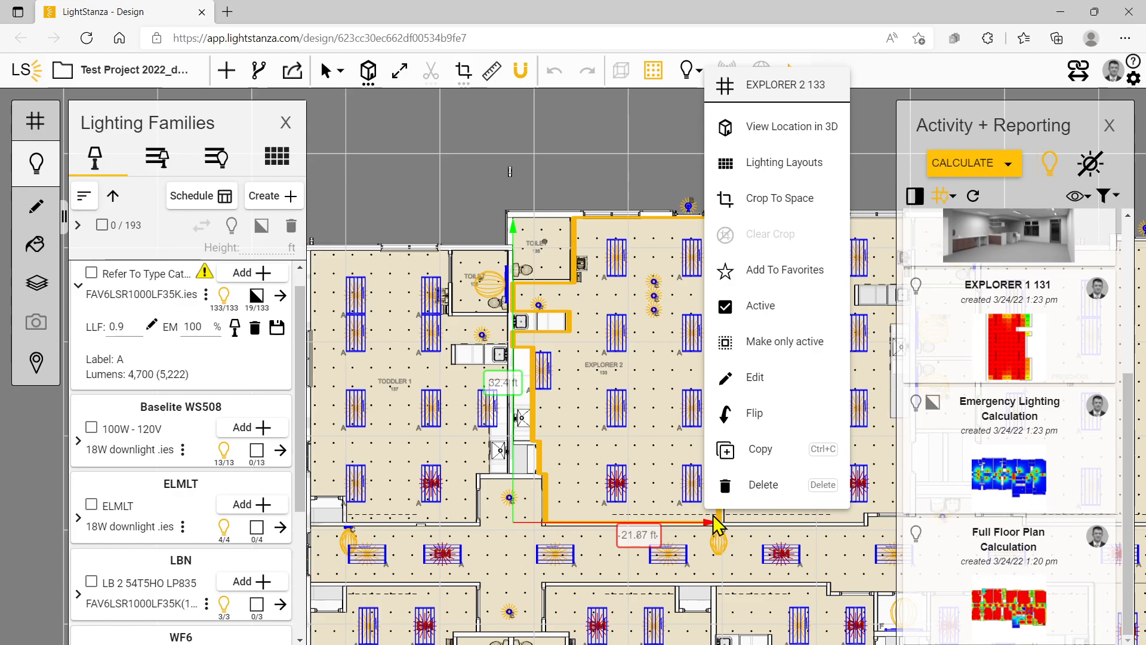
pyautogui.click(769, 129)
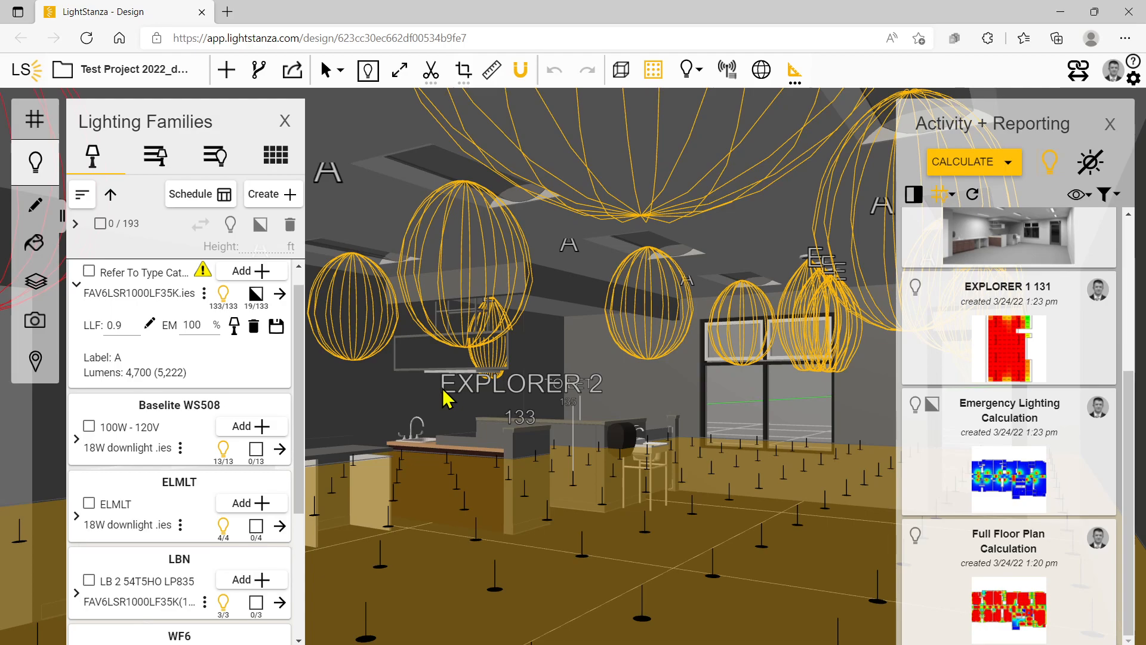
# Check the rendering simulation settings for the Illuminance type at High quality without starting the rendering
pyautogui.click(961, 162)
pyautogui.click(997, 200)
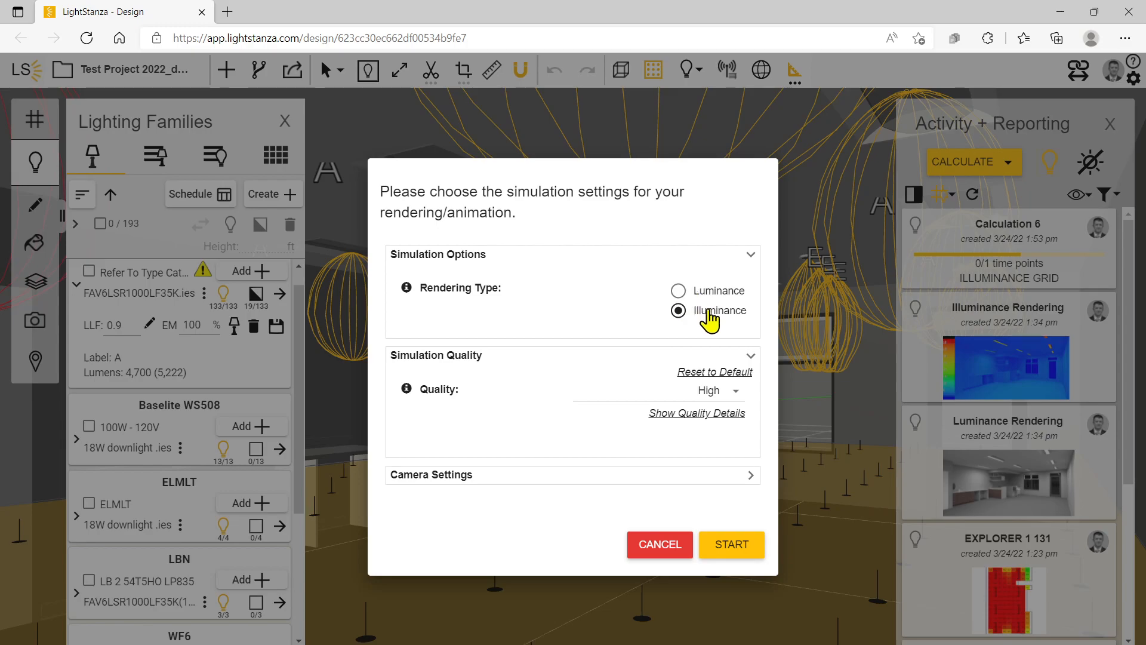
pyautogui.click(661, 543)
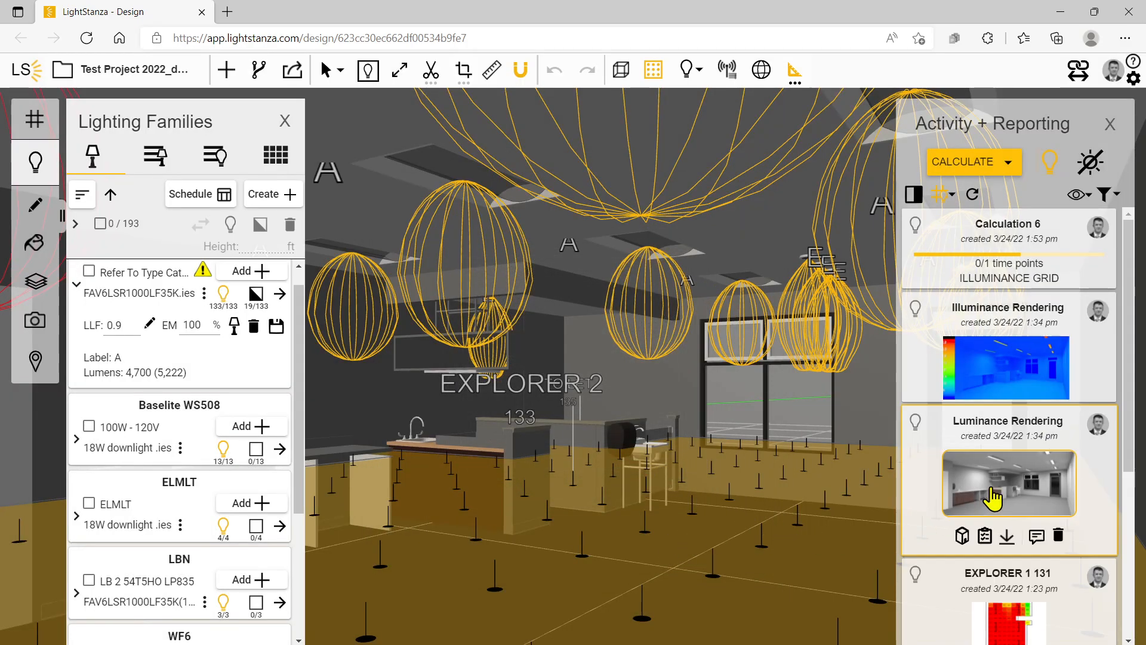
# View the reports of the Luminance Rendering and the Illuminance Rendering
pyautogui.click(984, 536)
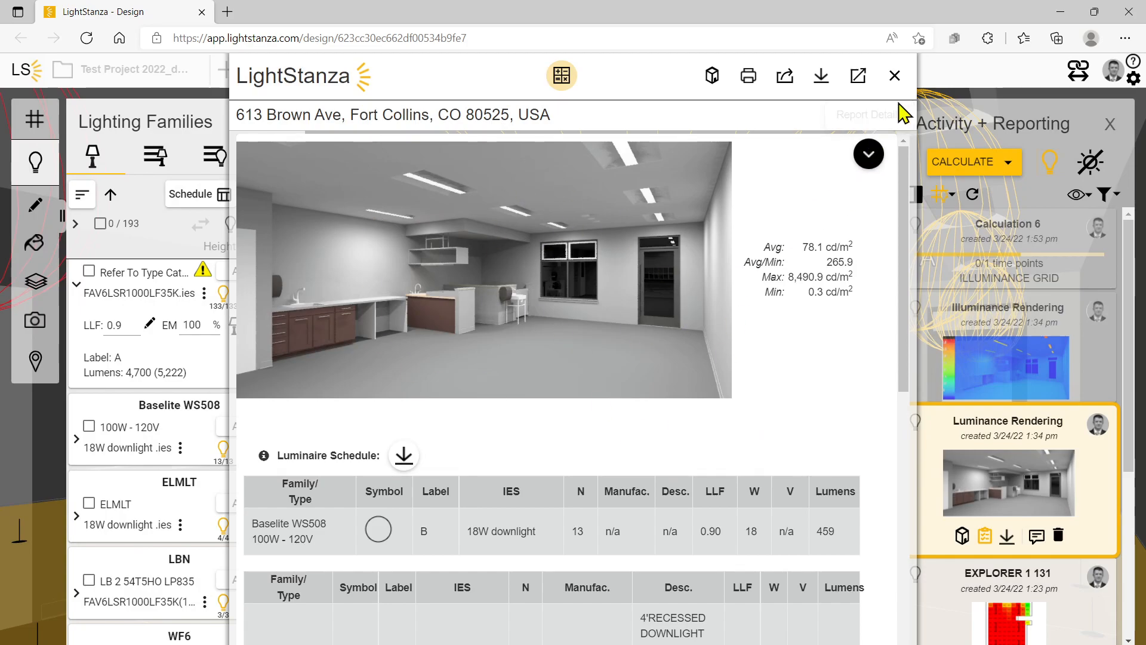
pyautogui.click(894, 75)
pyautogui.click(984, 419)
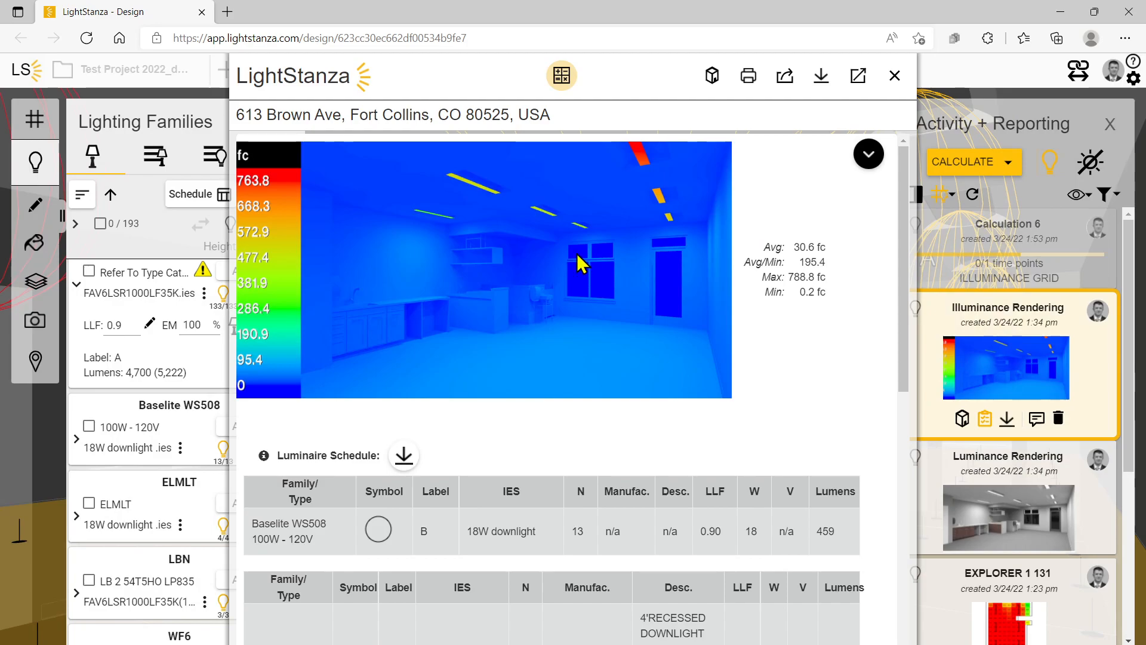
pyautogui.click(895, 76)
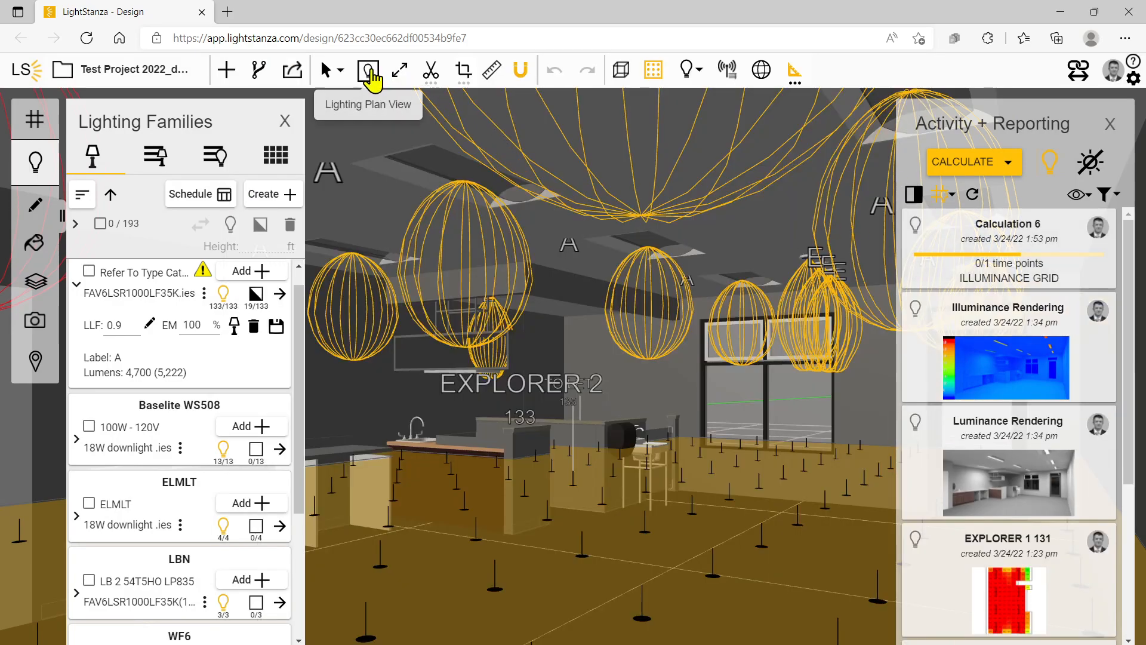
# Return to the lighting plan view and open the report of the Full Floor Plan Calculation
pyautogui.click(368, 69)
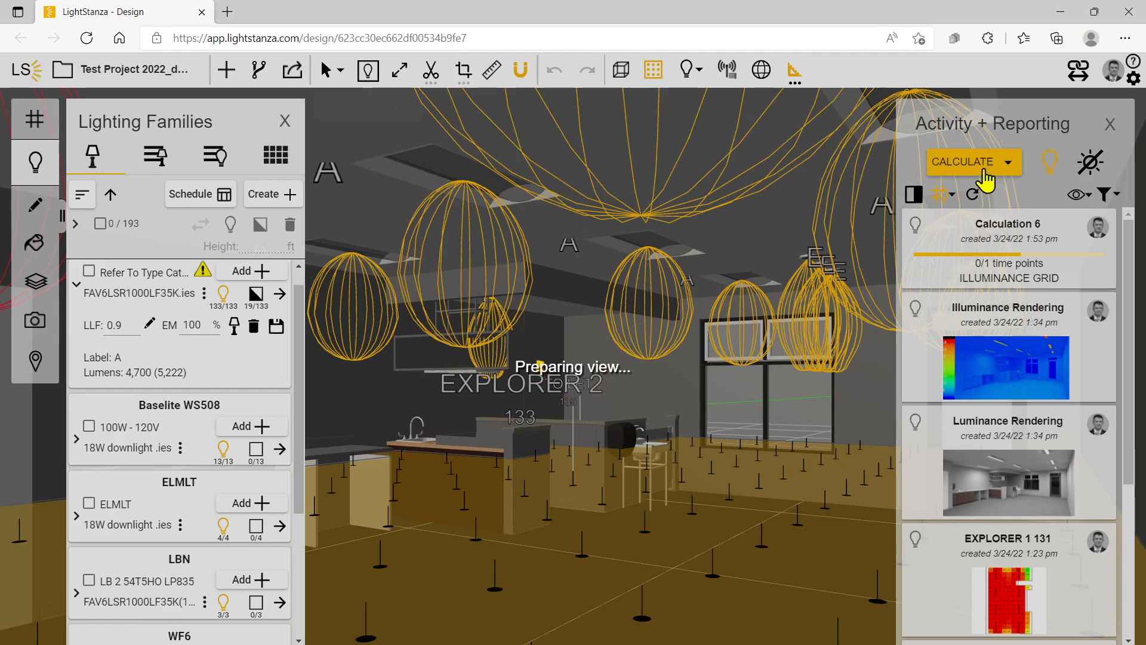
pyautogui.scroll(-3, 1009, 382)
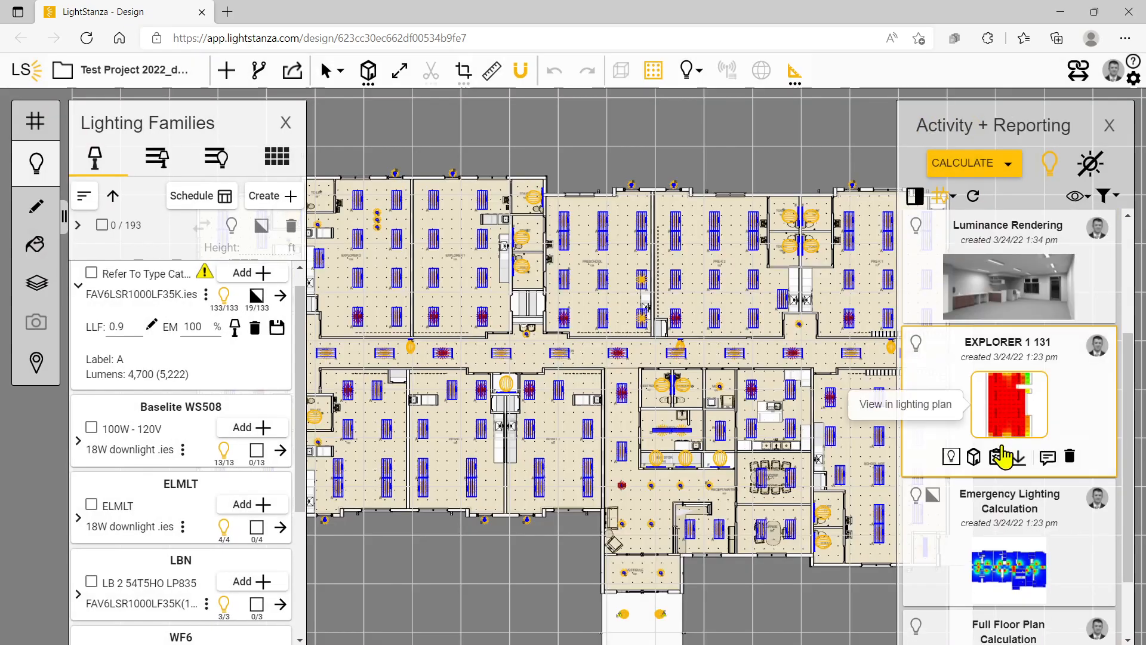
pyautogui.scroll(-2, 1035, 286)
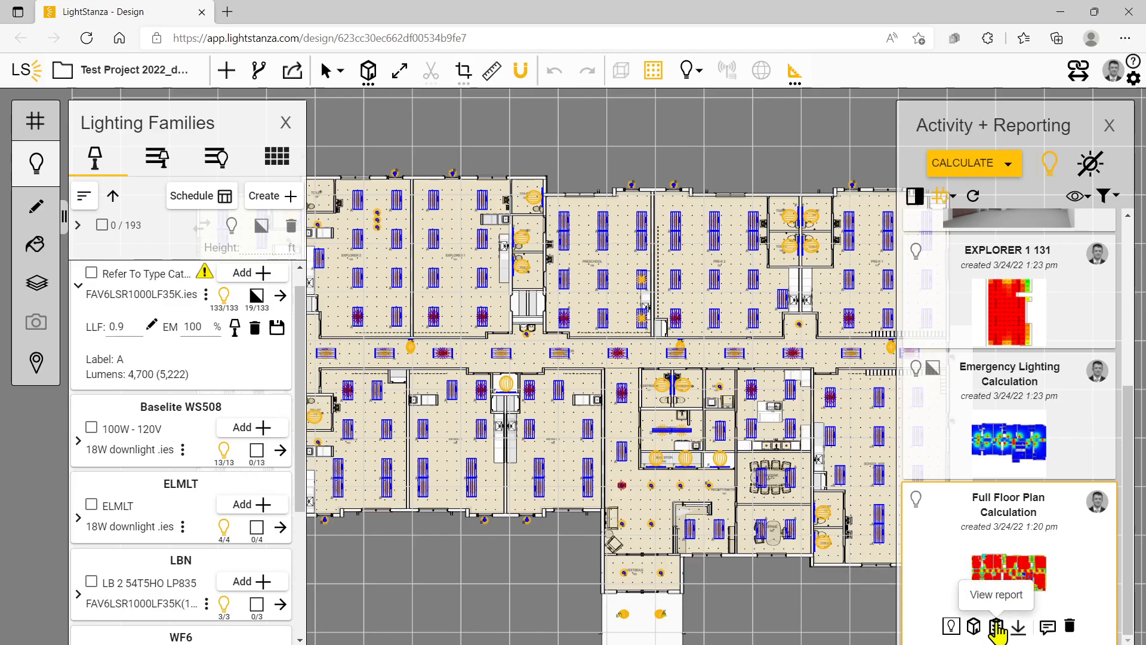
pyautogui.click(996, 625)
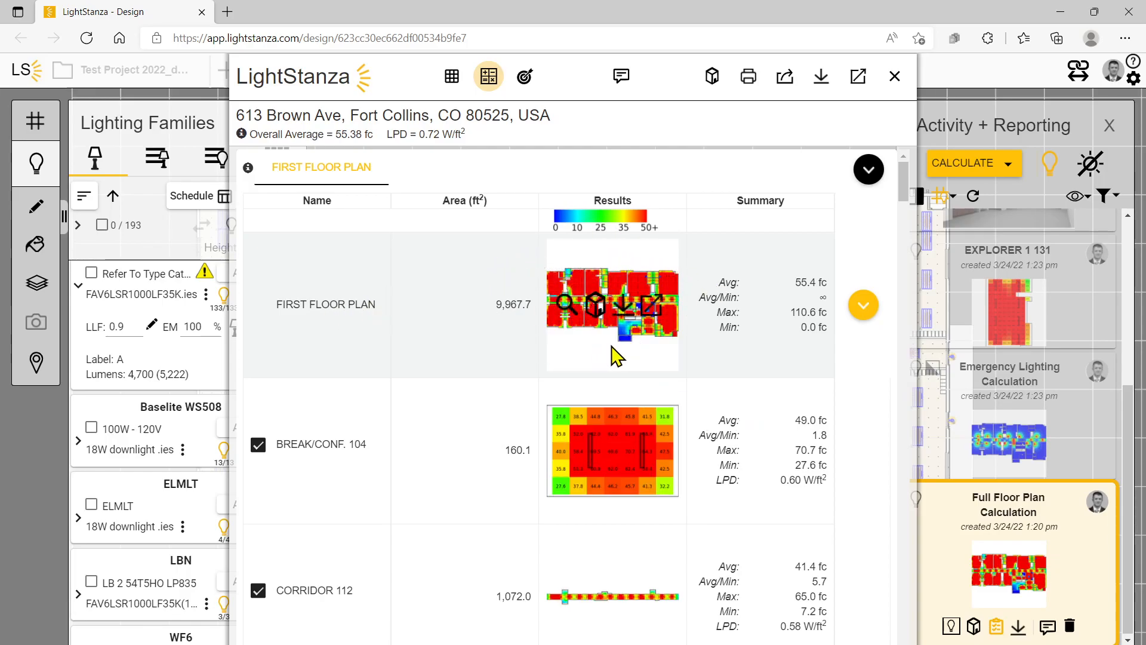
# Examine the room-by-room illuminance and LPD results in the Full Floor Plan Calculation report
pyautogui.moveTo(561, 283)
pyautogui.scroll(-3, 453, 332)
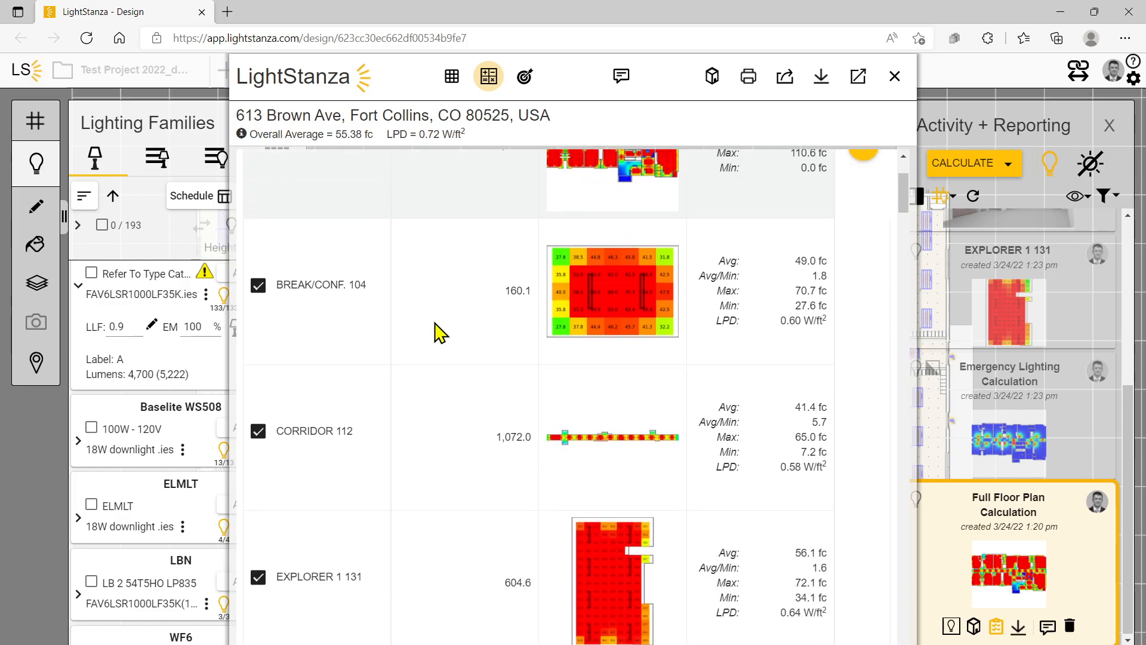
pyautogui.scroll(-3, 477, 333)
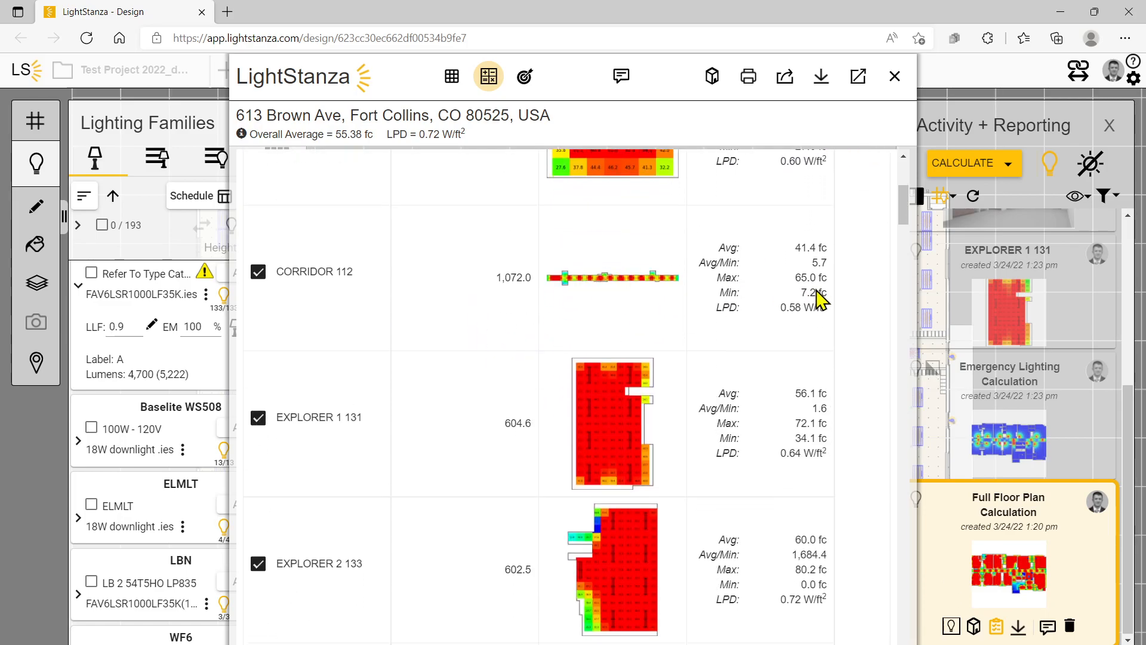
pyautogui.scroll(-3, 567, 334)
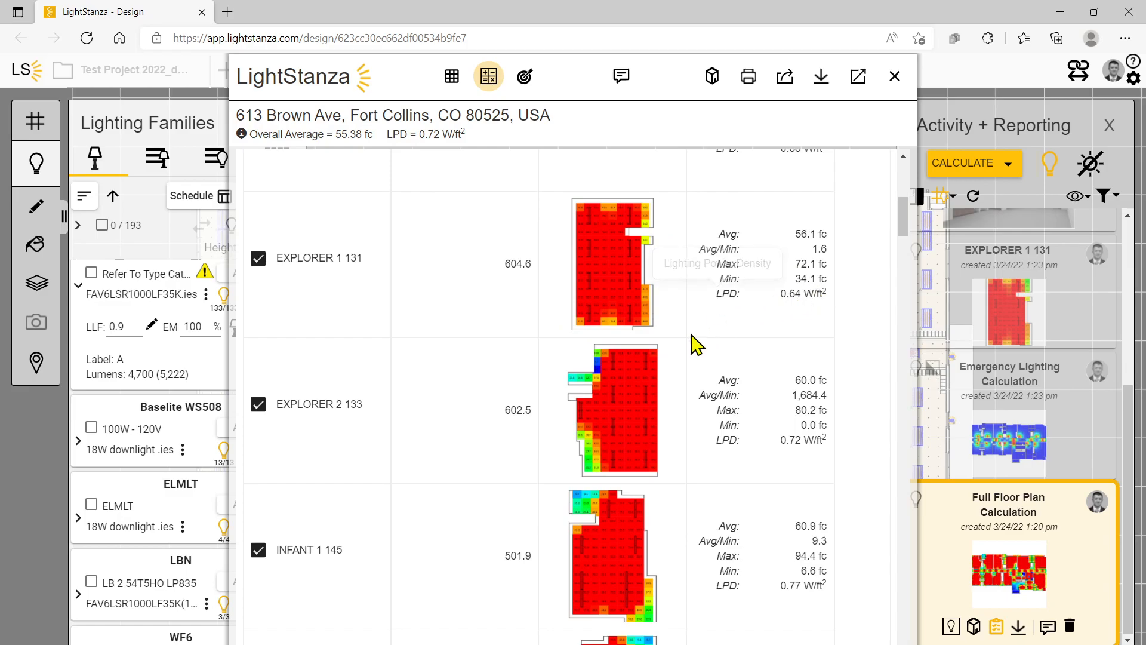
pyautogui.scroll(-4, 612, 358)
pyautogui.scroll(-2, 612, 358)
pyautogui.scroll(10, 570, 325)
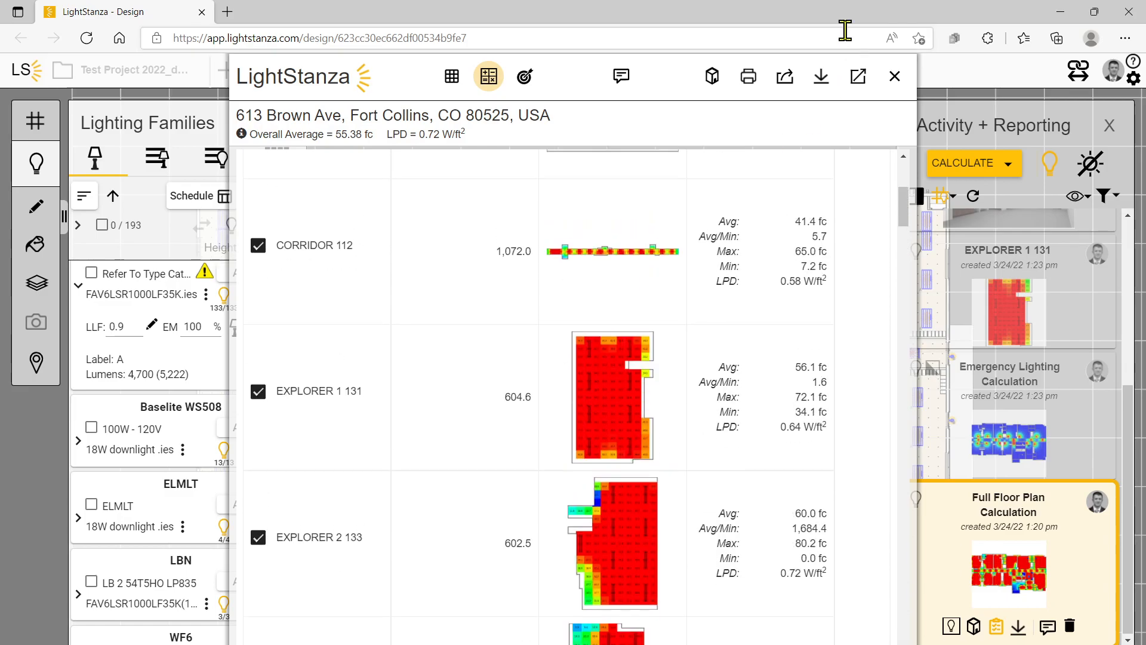
# Download the illuminance grid files of the Full Floor Plan Calculation and open the downloaded archive
pyautogui.click(785, 79)
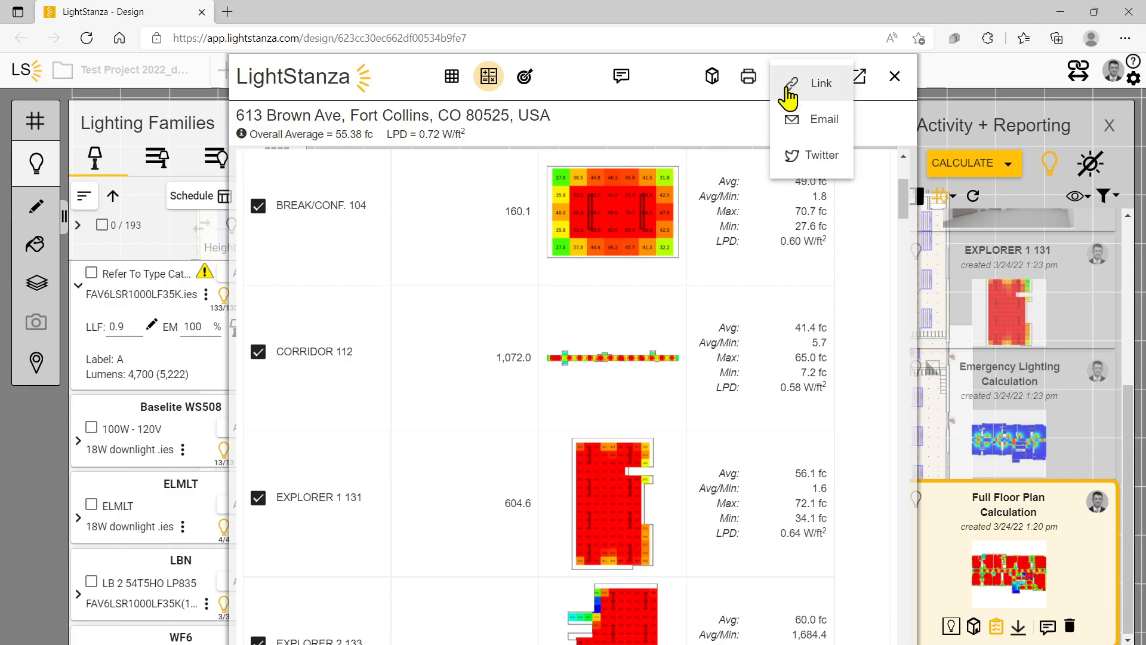
pyautogui.click(662, 118)
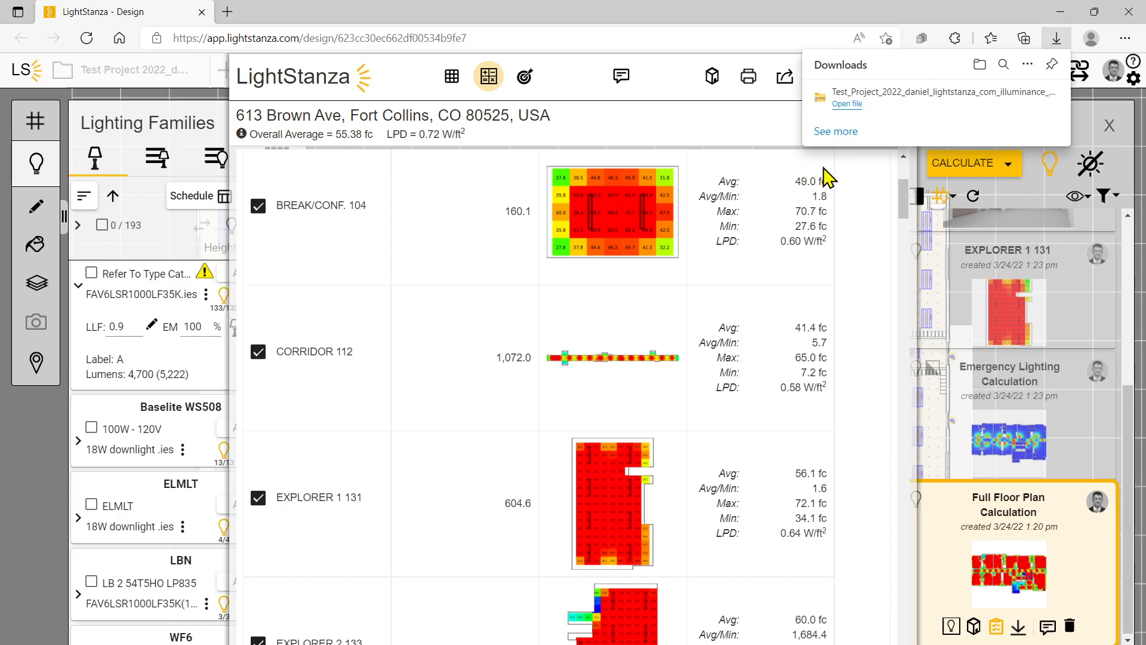
pyautogui.click(843, 111)
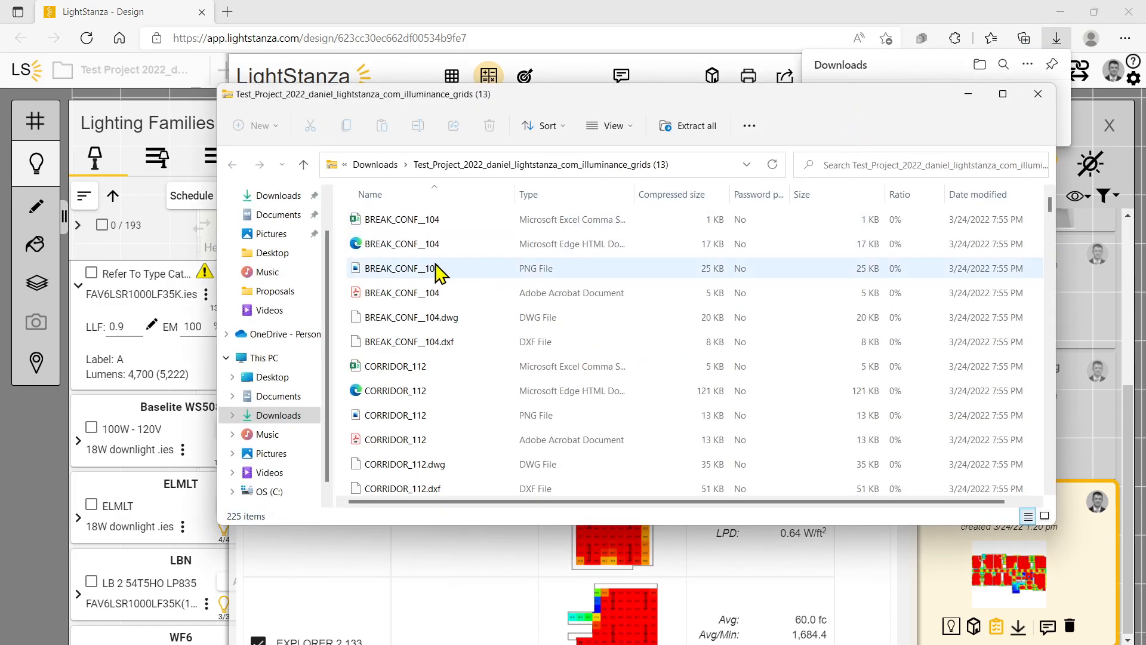
# Look through the per-room result files in the archive, and close the archive and the calculation report
pyautogui.scroll(-4, 434, 276)
pyautogui.scroll(4, 427, 345)
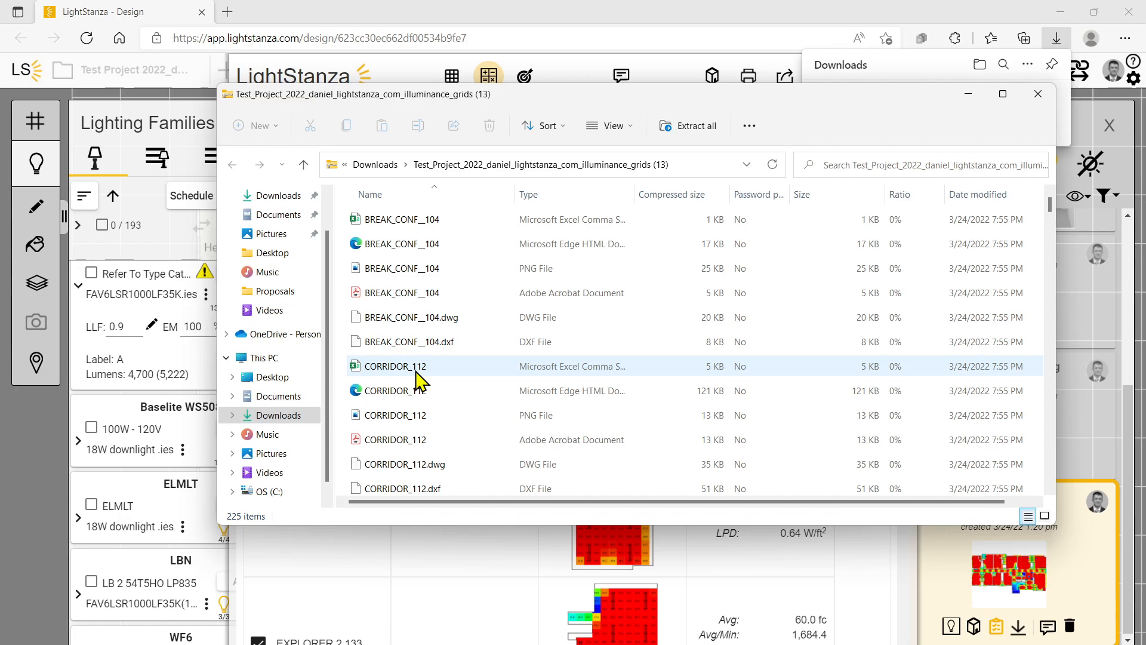
pyautogui.click(1039, 95)
pyautogui.scroll(1, 920, 254)
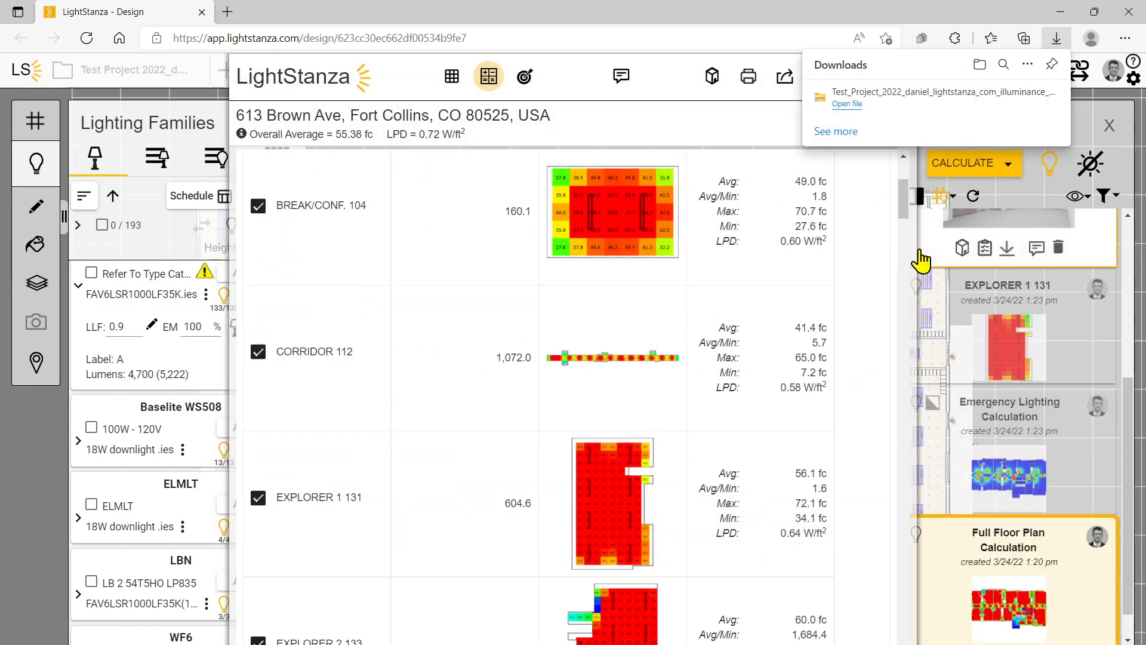
pyautogui.scroll(-1, 923, 245)
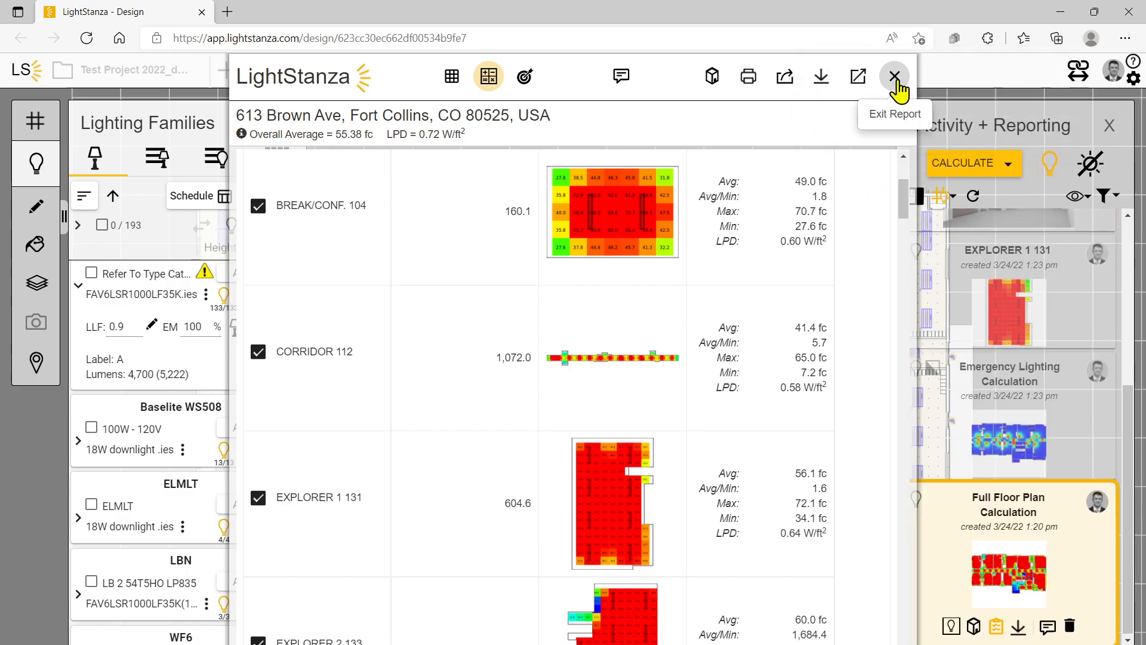
pyautogui.click(893, 77)
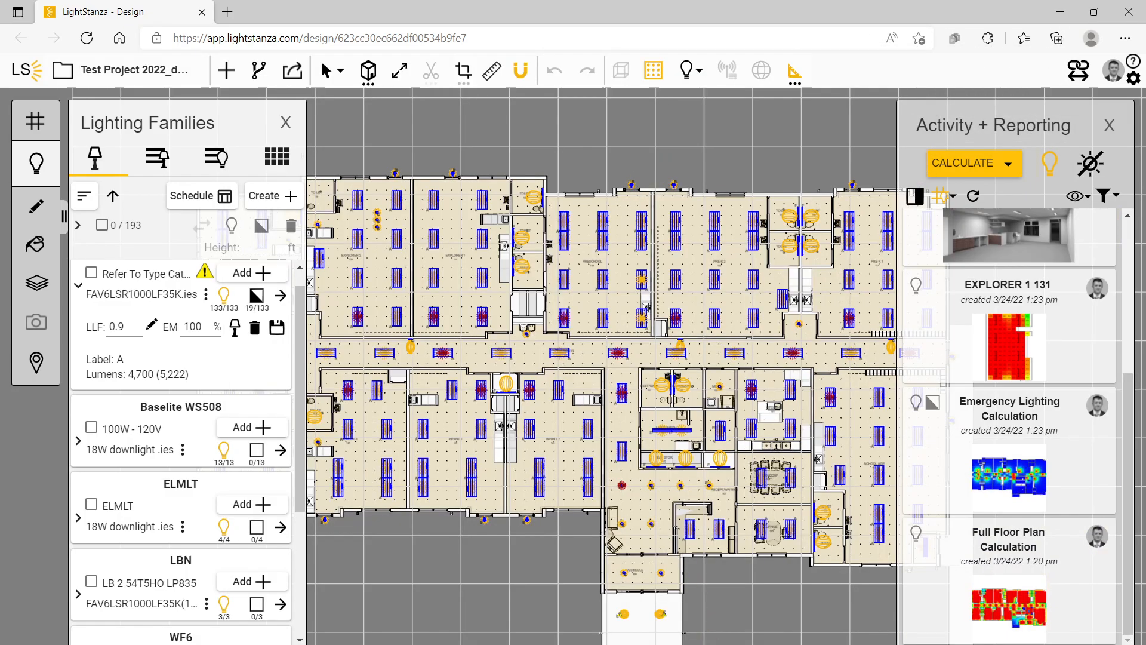
# Switch to Revit and open the FIRST FLOOR PLAN ceiling plan around EXPLORER 1 and EXPLORER 2
pyautogui.click(704, 643)
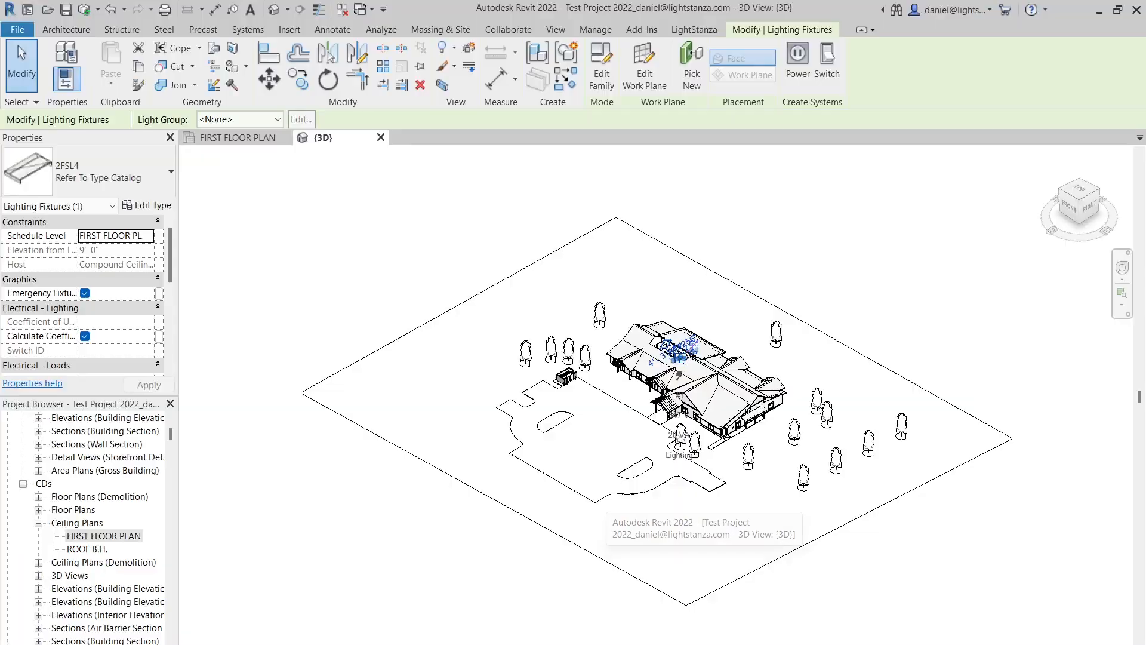
pyautogui.doubleClick(101, 537)
pyautogui.scroll(5, 460, 282)
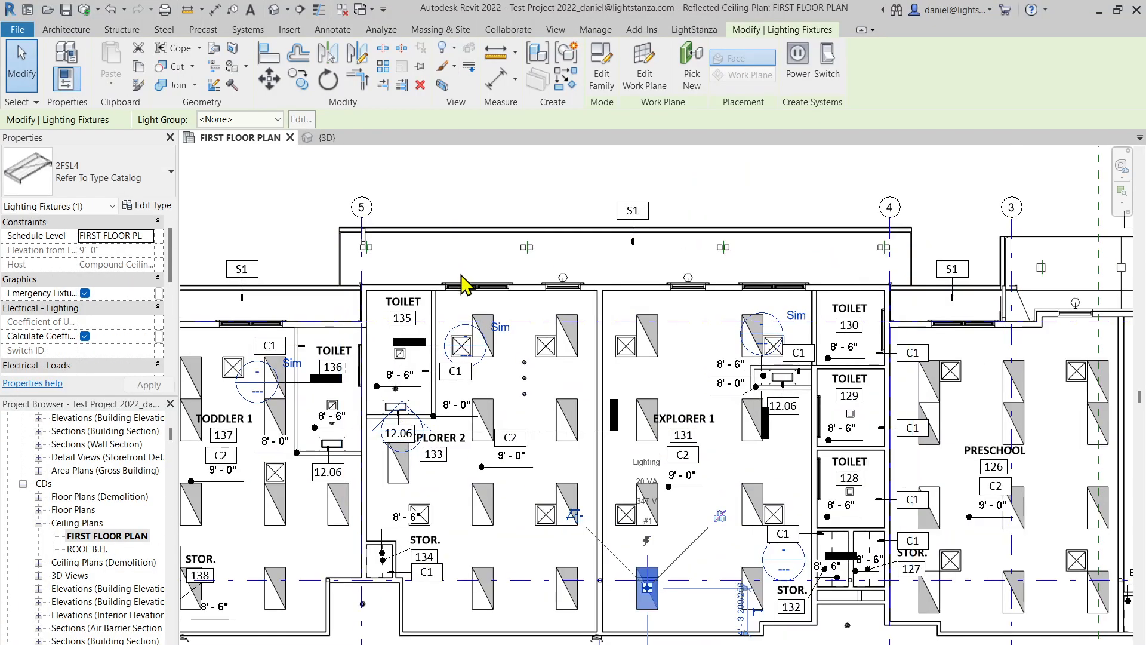
# Nudge the 2FSL4 lighting fixture beside STOR. 134 in EXPLORER 2, second row from the corridor, about one ceiling tile toward EXPLORER 1
pyautogui.scroll(-5, 555, 399)
pyautogui.scroll(5, 472, 412)
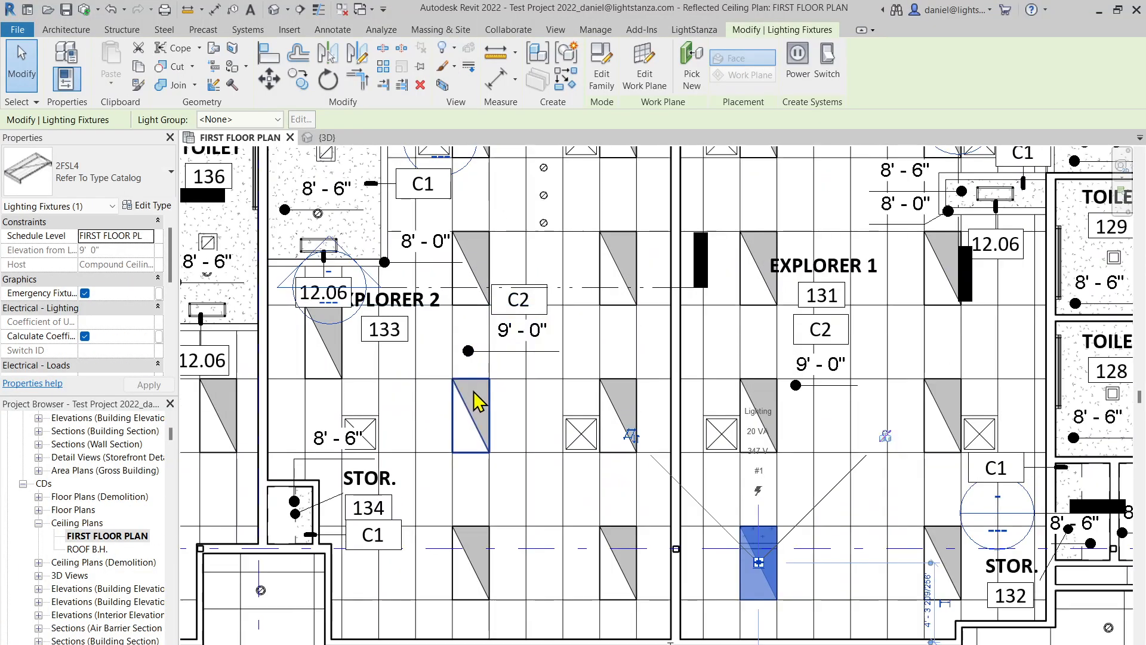
pyautogui.press('Right')
pyautogui.press('Right')
pyautogui.press('Right')
pyautogui.press('Right')
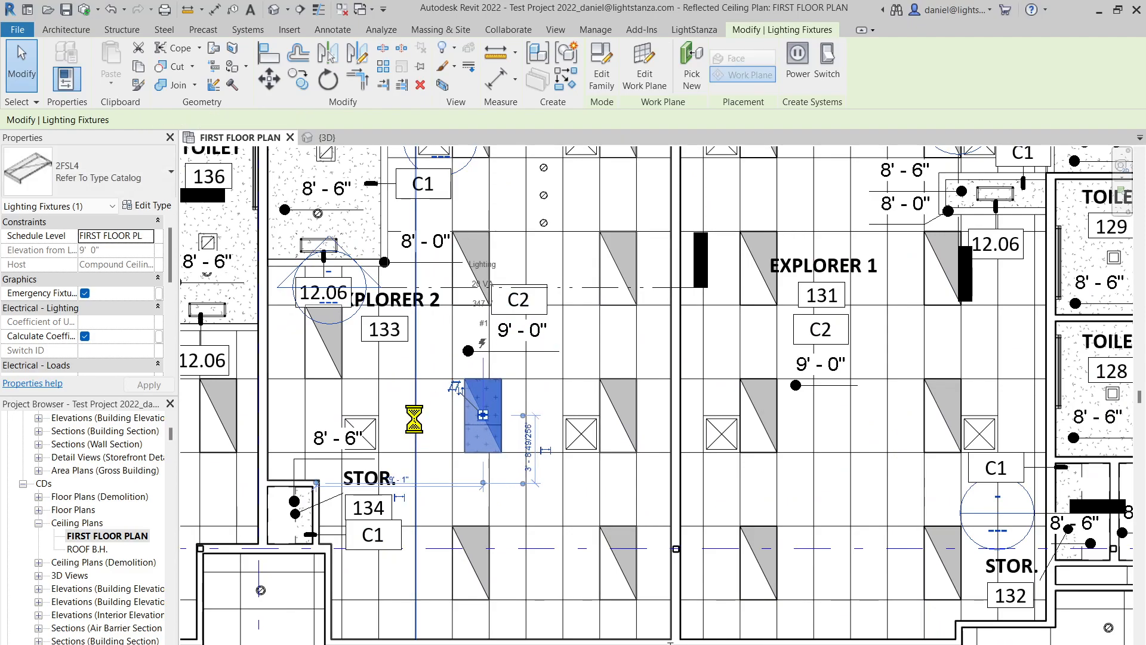
pyautogui.press('Right')
pyautogui.press('Right')
pyautogui.press('Right')
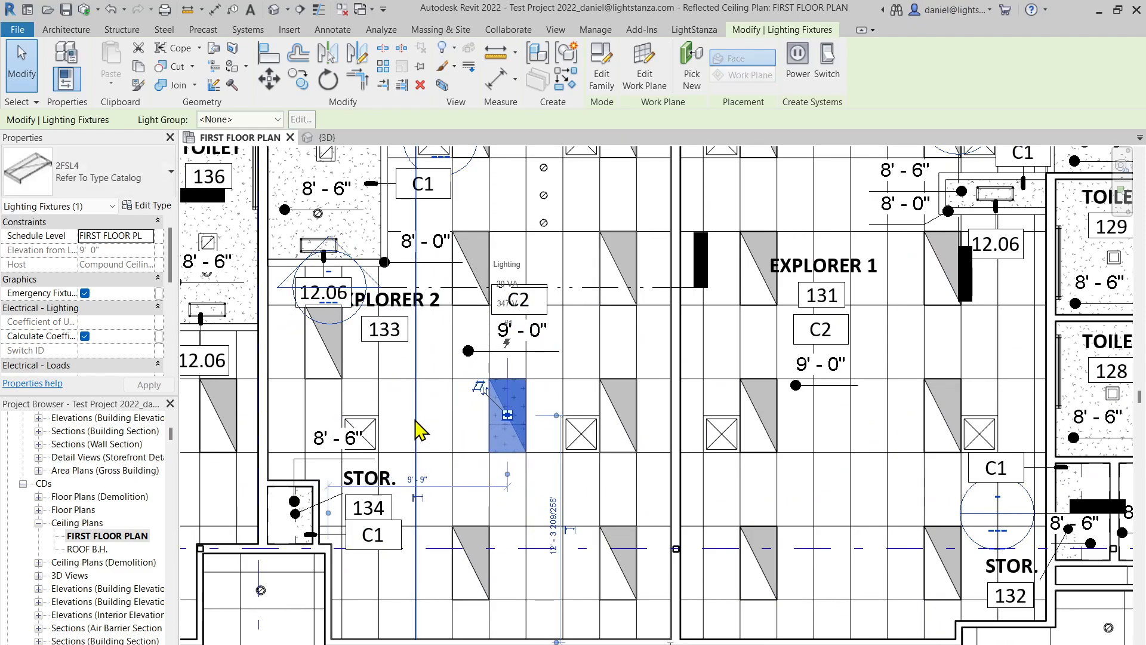
# Nudge the 2FSL4 fixture nearest EXPLORER 1, in EXPLORER 2's second row from the corridor, about one ceiling tile toward STOR. 134
pyautogui.click(623, 407)
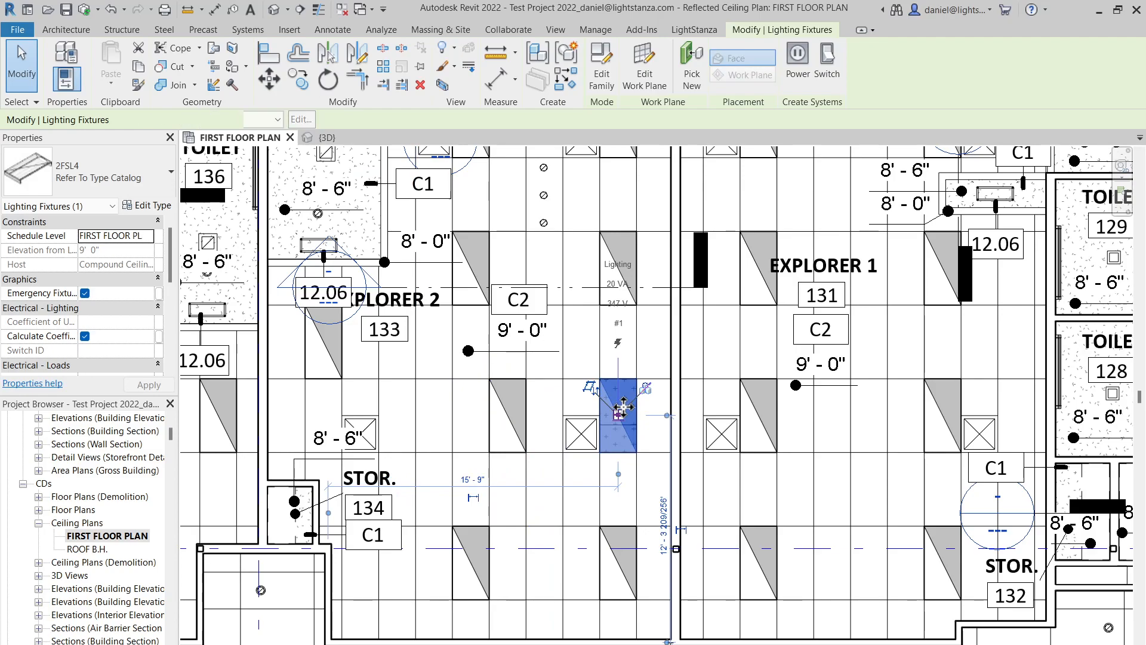
pyautogui.press('Left')
pyautogui.press('Left')
pyautogui.press('Left')
pyautogui.press('Left')
pyautogui.press('Left')
pyautogui.press('Left')
pyautogui.press('Left')
pyautogui.press('Left')
# Send the tracked fixture changes to LightStanza, switch to the LightStanza design, and inspect the moved fixtures in EXPLORER 2
pyautogui.click(694, 30)
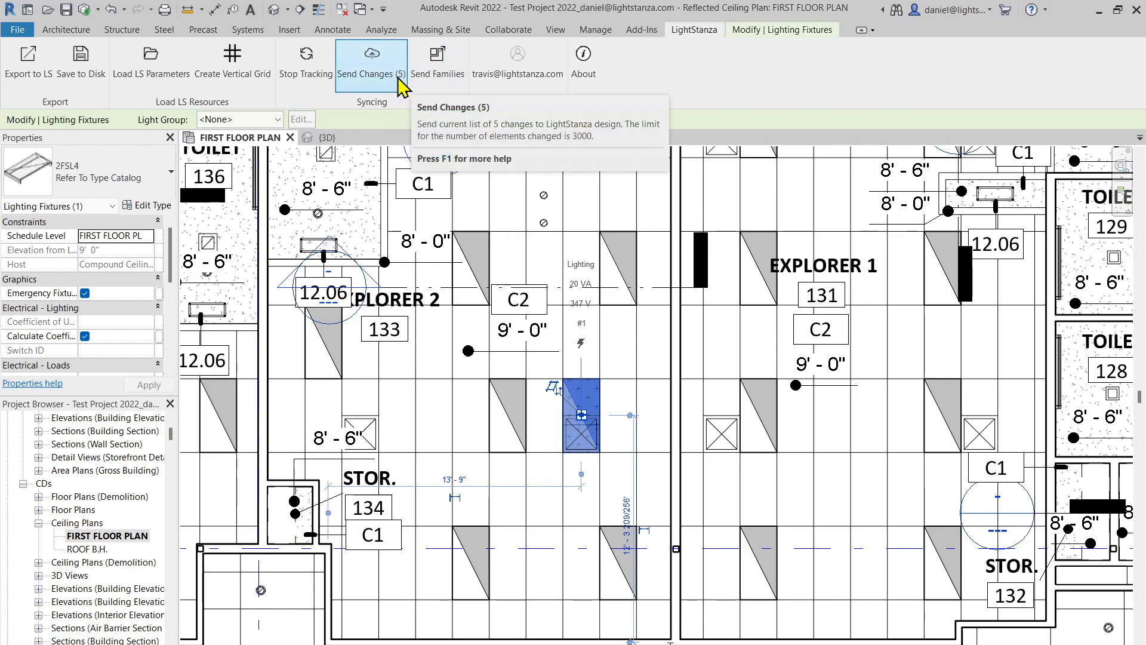
pyautogui.click(373, 64)
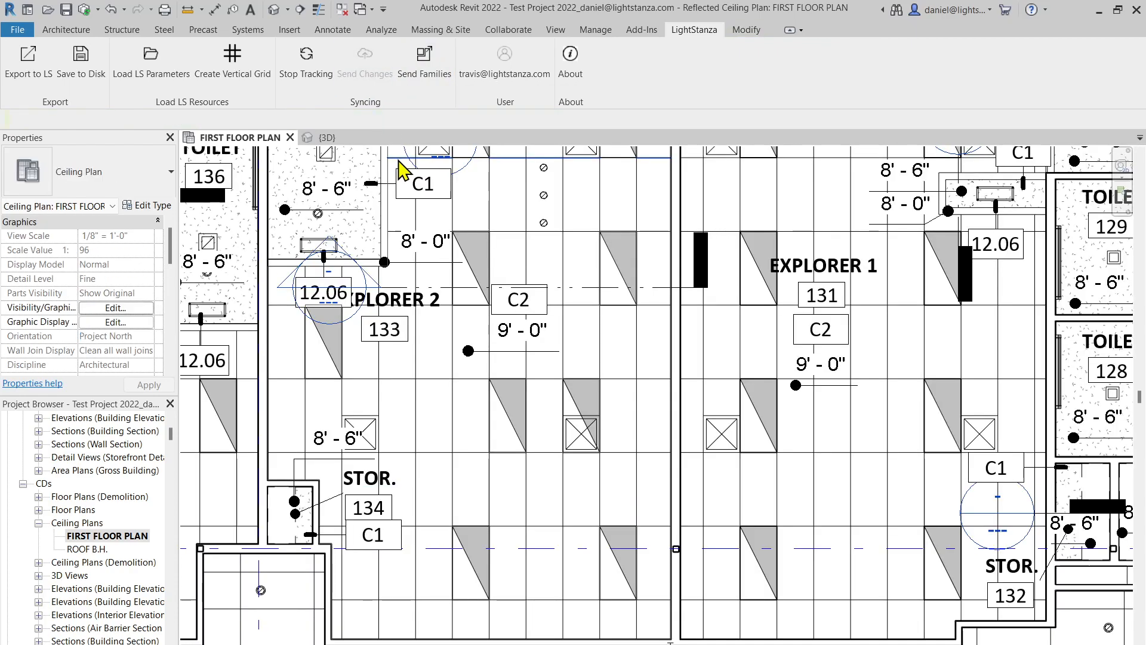
pyautogui.hotkey('alt', 'Tab')
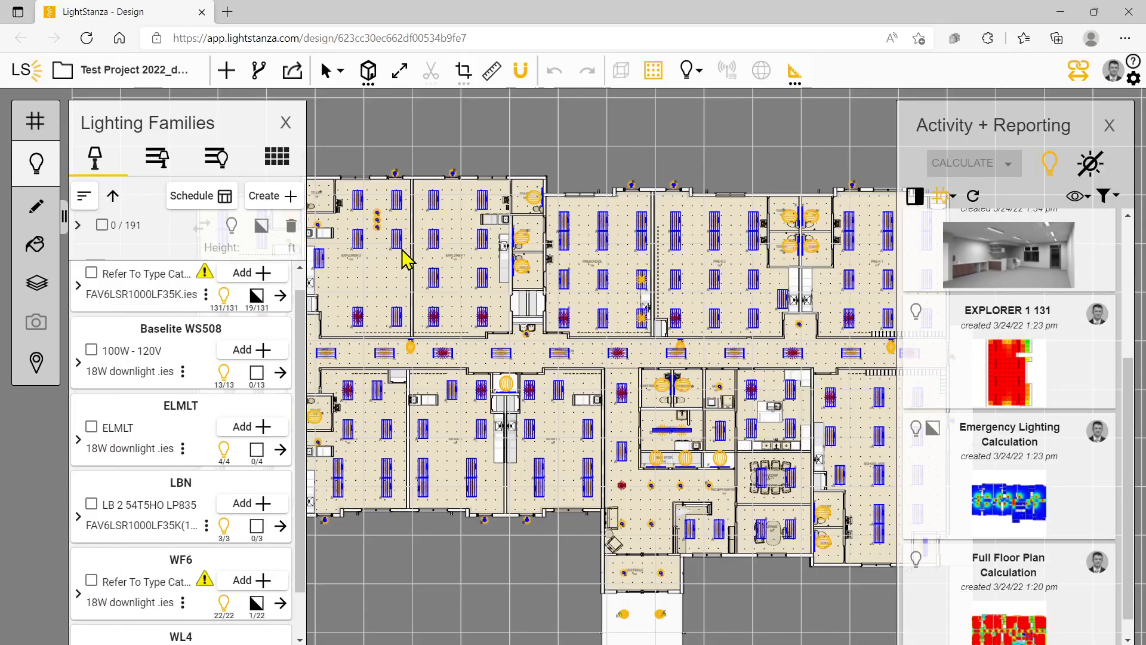
pyautogui.scroll(5, 482, 328)
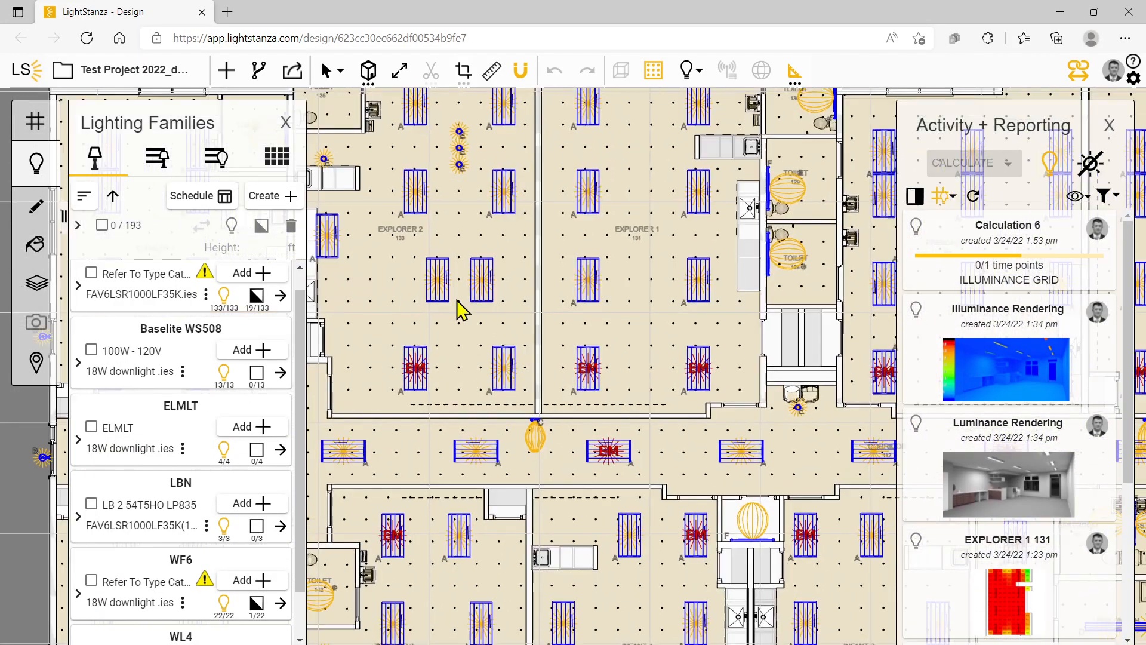
pyautogui.scroll(3, 466, 306)
pyautogui.moveTo(445, 292); pyautogui.dragTo(626, 417, button='middle')
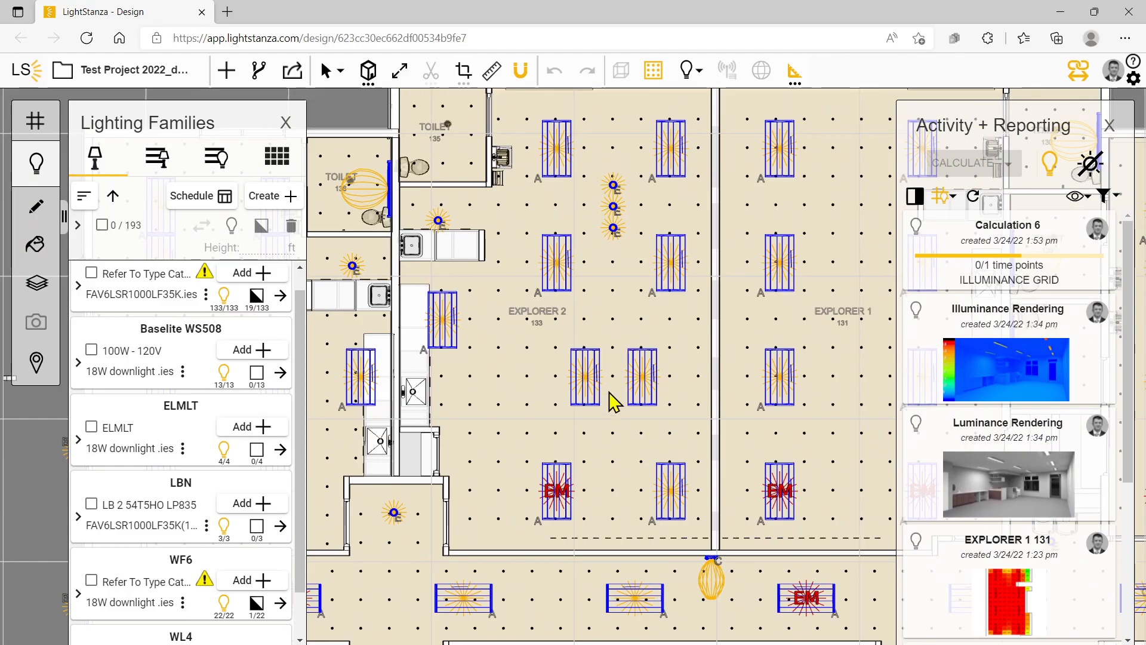
# Find the Full Floor Plan Calculation among the results and open its per-room summary report
pyautogui.scroll(-6, 612, 403)
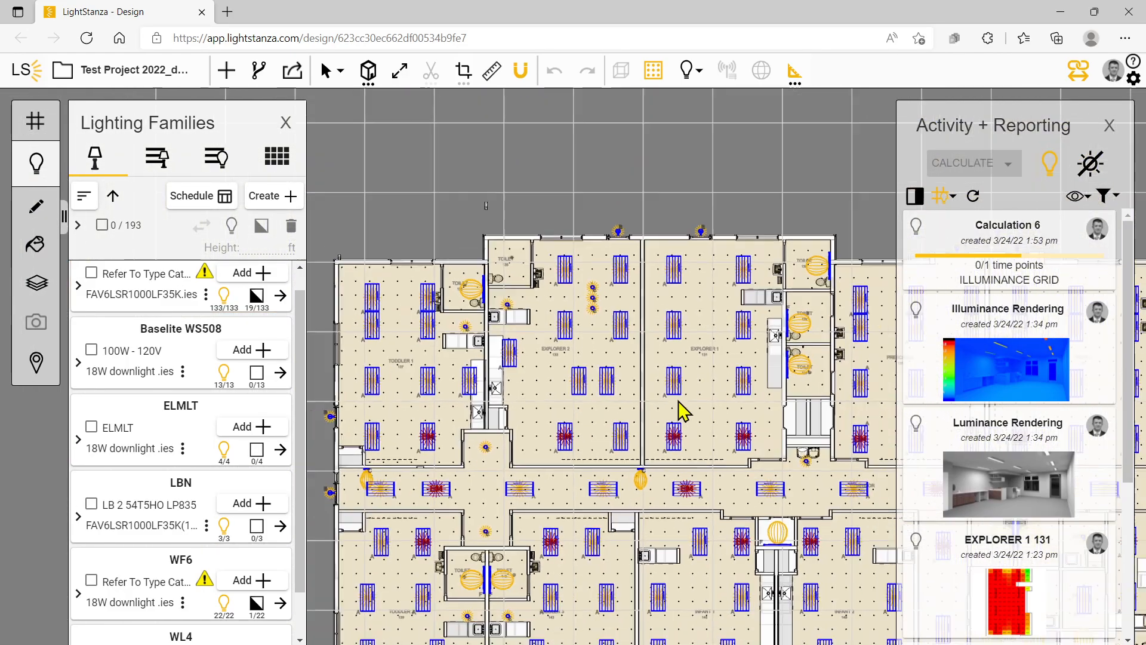
pyautogui.scroll(-3, 687, 427)
pyautogui.moveTo(694, 459); pyautogui.dragTo(515, 332, button='middle')
pyautogui.scroll(-4, 609, 397)
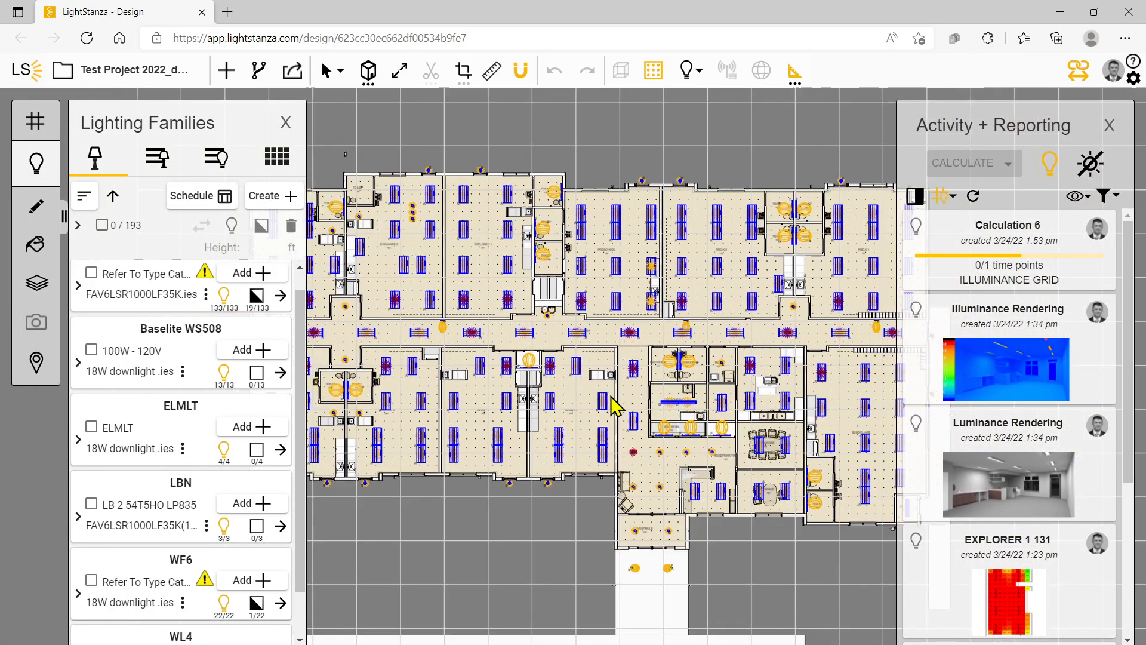
pyautogui.scroll(-5, 984, 490)
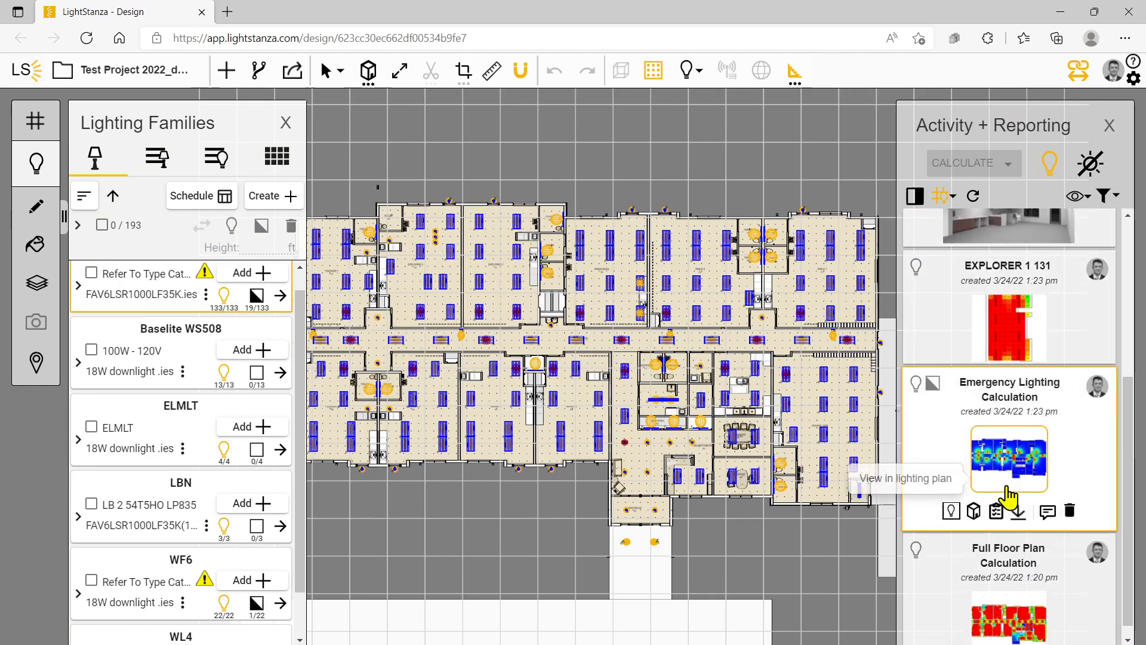
pyautogui.scroll(-1, 1024, 579)
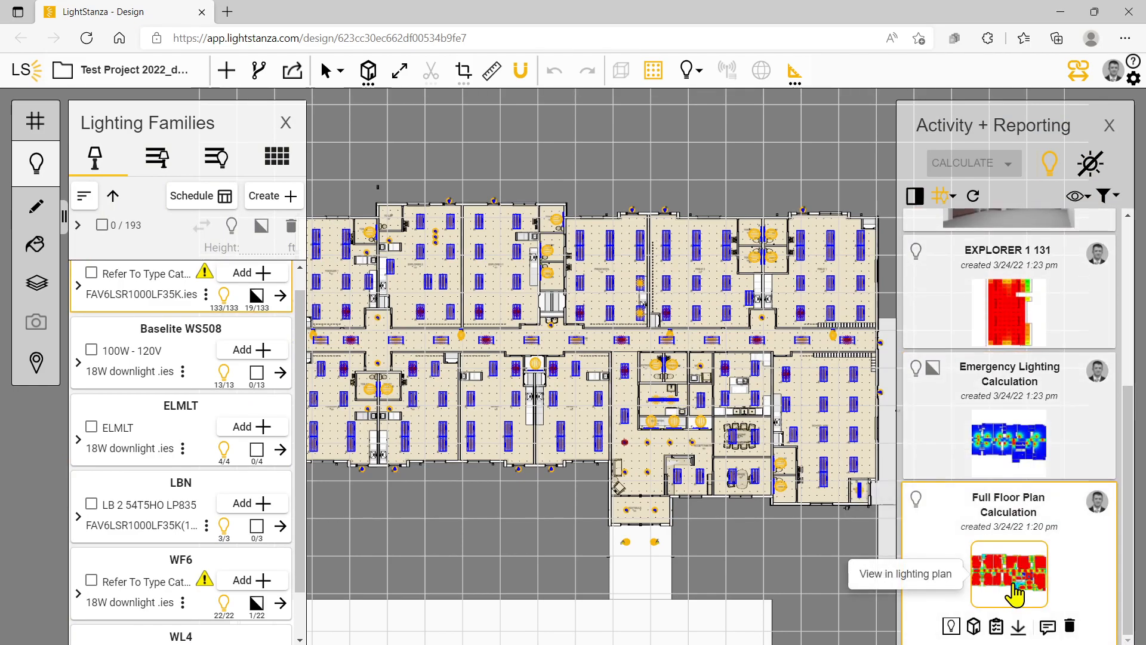
pyautogui.click(996, 625)
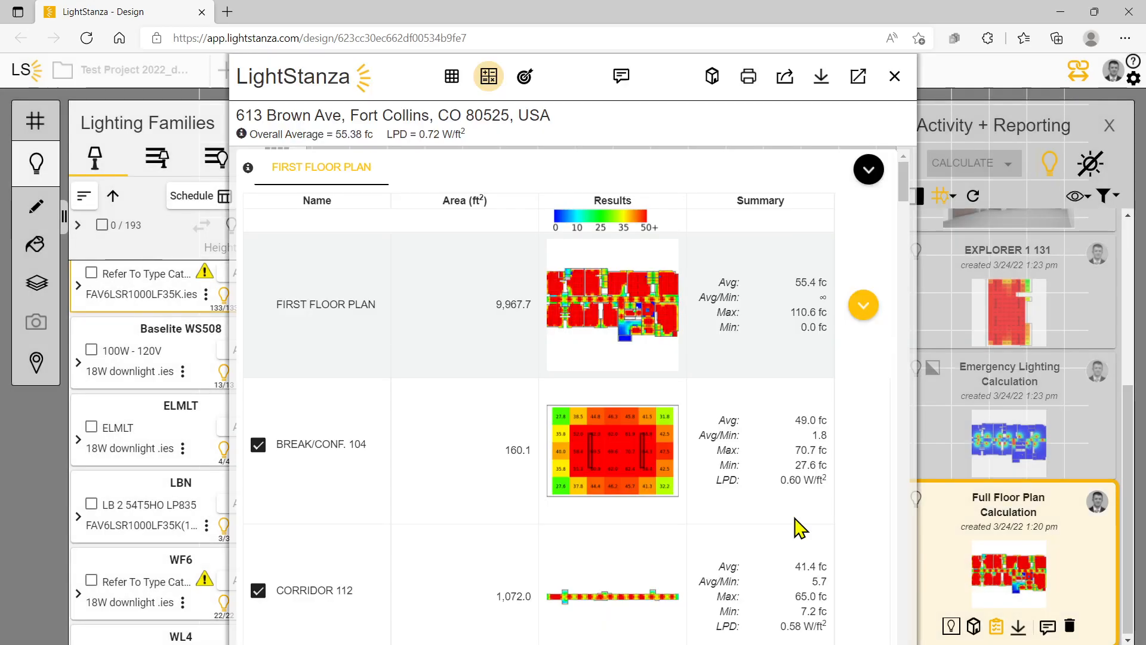
# Send all FIRST FLOOR PLAN calculation points from the report to the current Revit view and dismiss the result message
pyautogui.moveTo(624, 301)
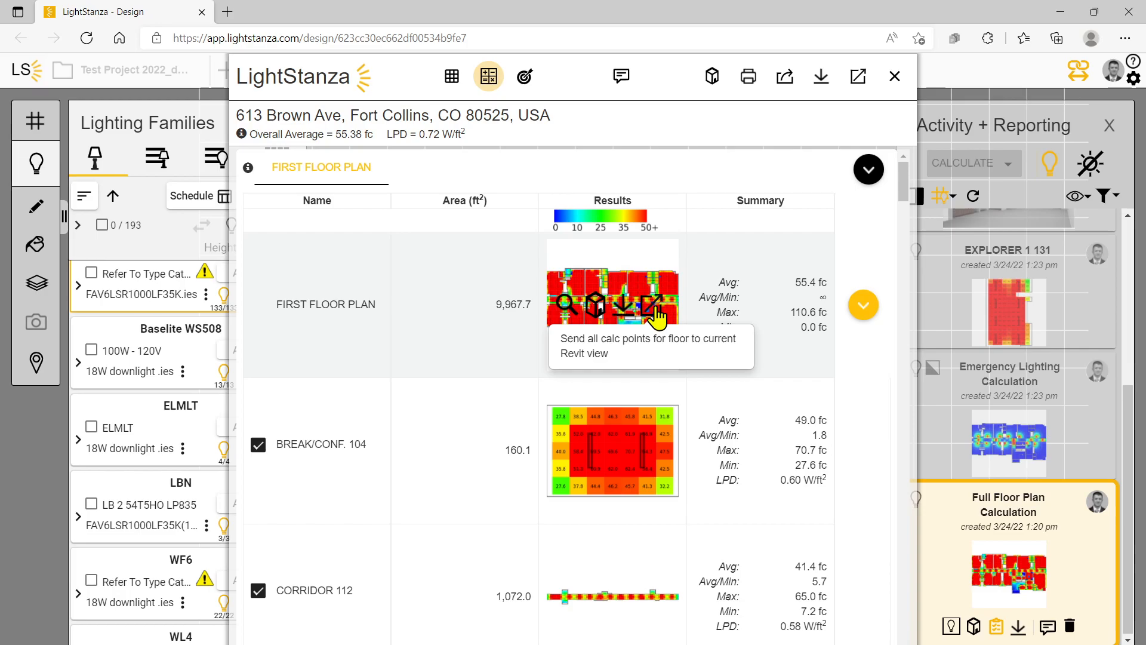
pyautogui.click(659, 309)
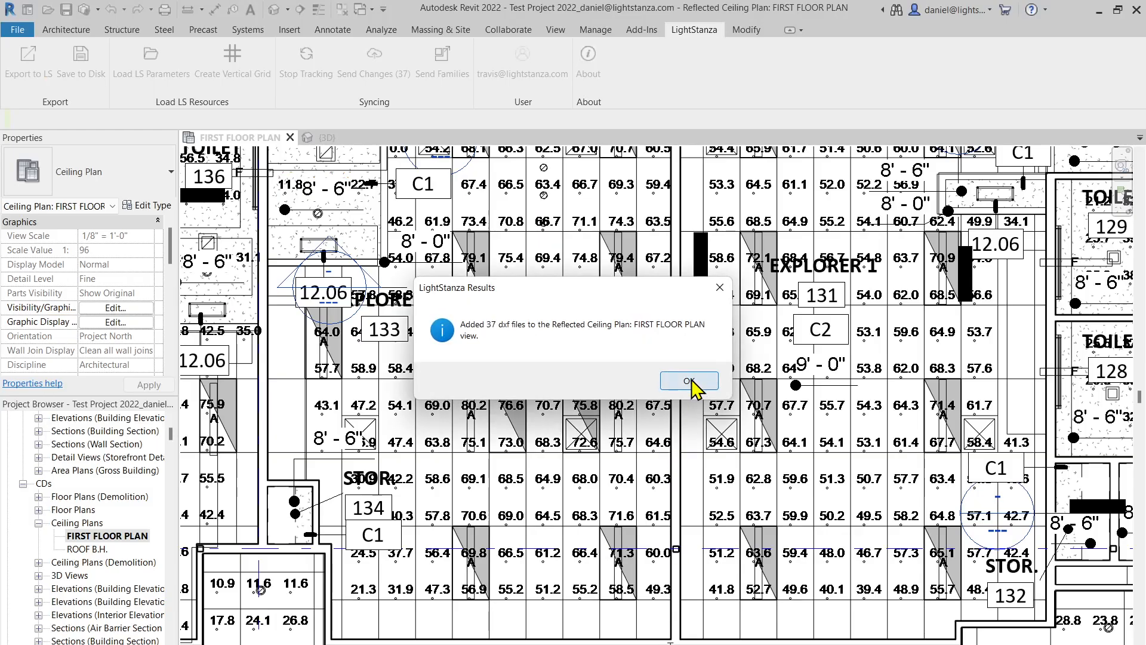
pyautogui.click(681, 382)
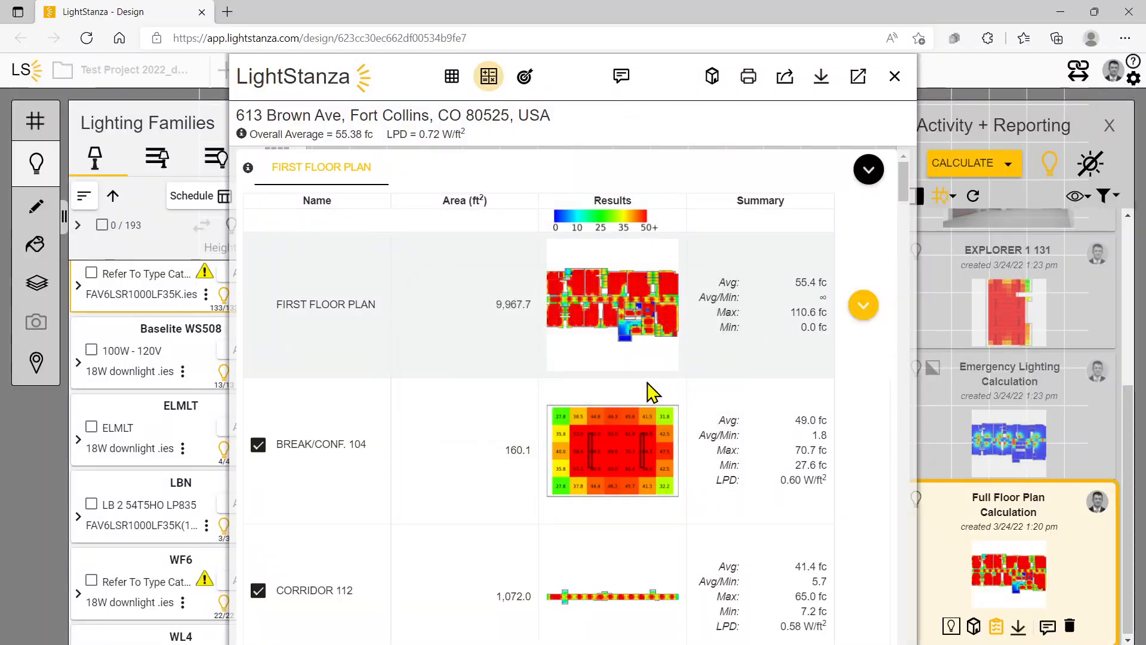
# Switch to Revit and examine the imported calculation points across the rooms of the FIRST FLOOR PLAN ceiling plan
pyautogui.scroll(-3, 644, 388)
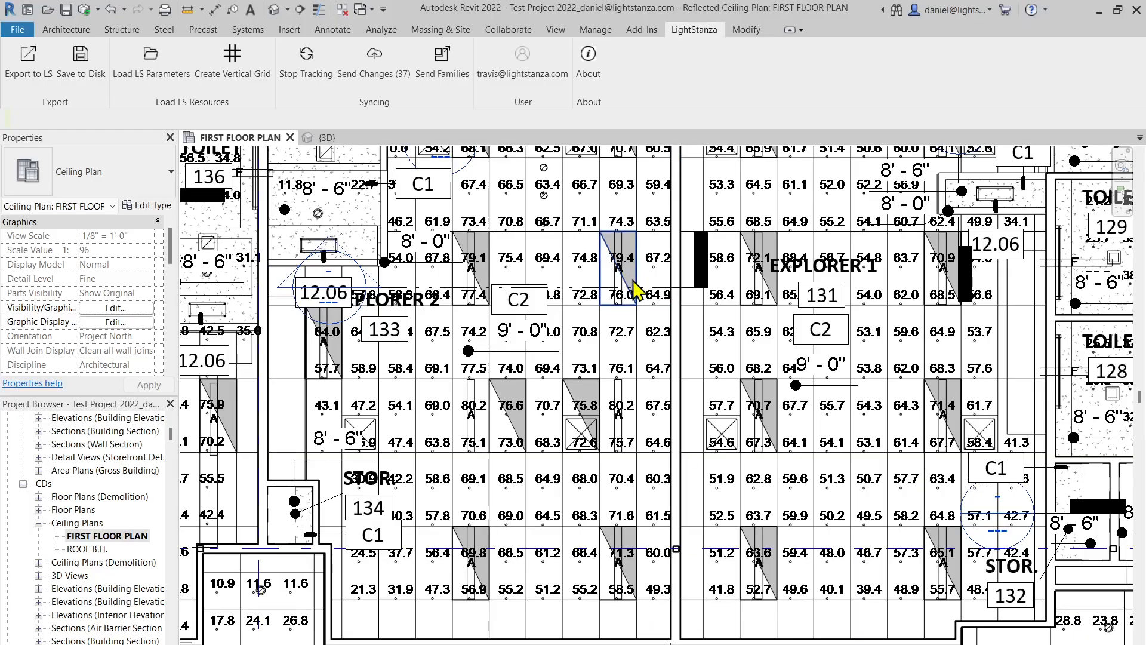
pyautogui.scroll(-6, 653, 359)
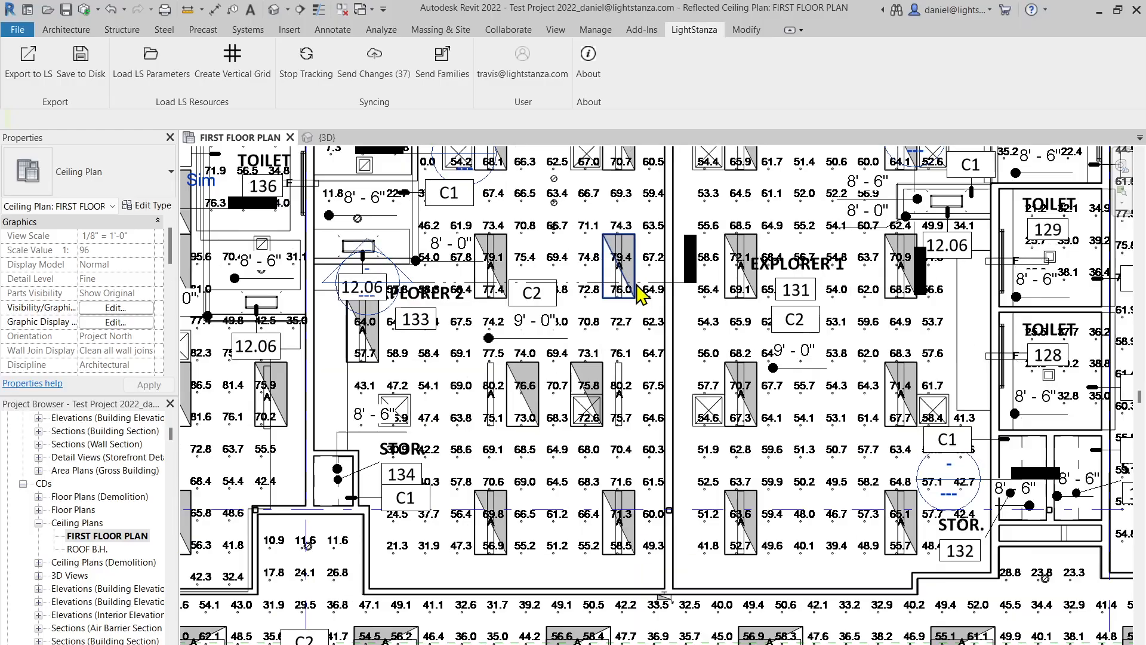
pyautogui.scroll(3, 687, 382)
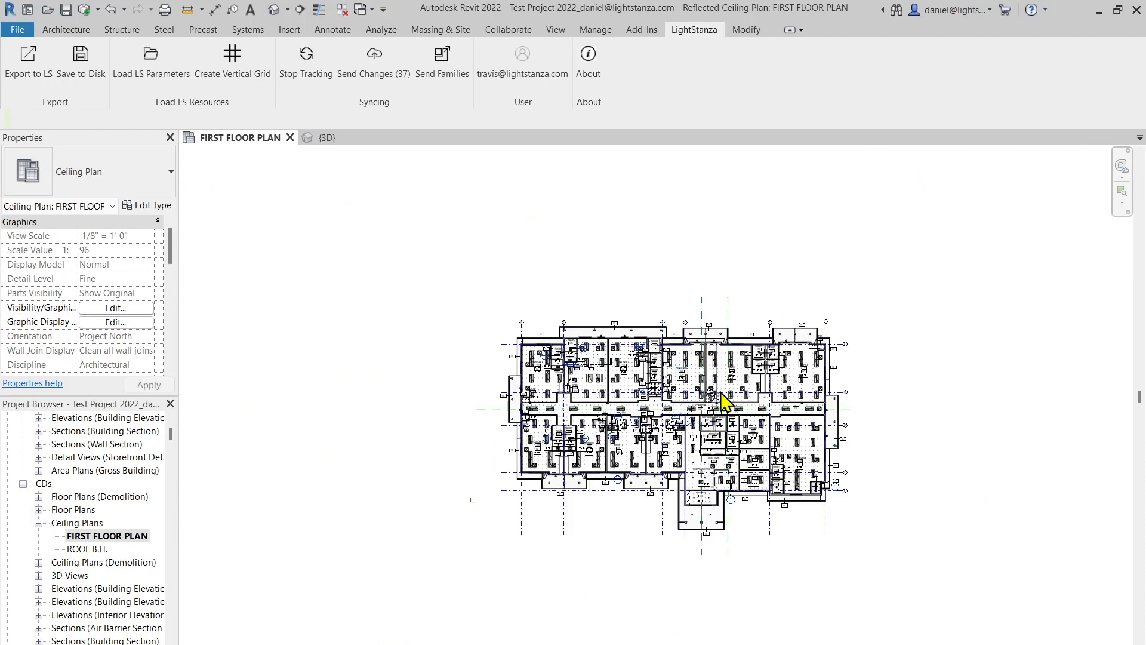
pyautogui.scroll(1, 743, 433)
pyautogui.scroll(3, 692, 401)
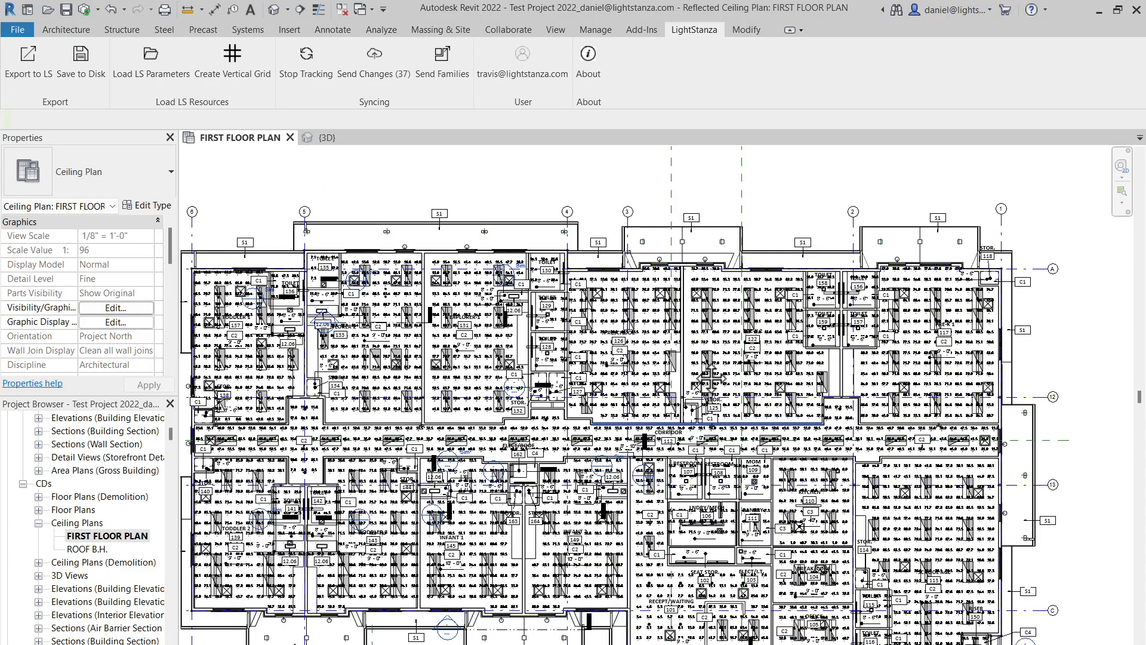
pyautogui.scroll(2, 660, 383)
pyautogui.scroll(-1, 659, 384)
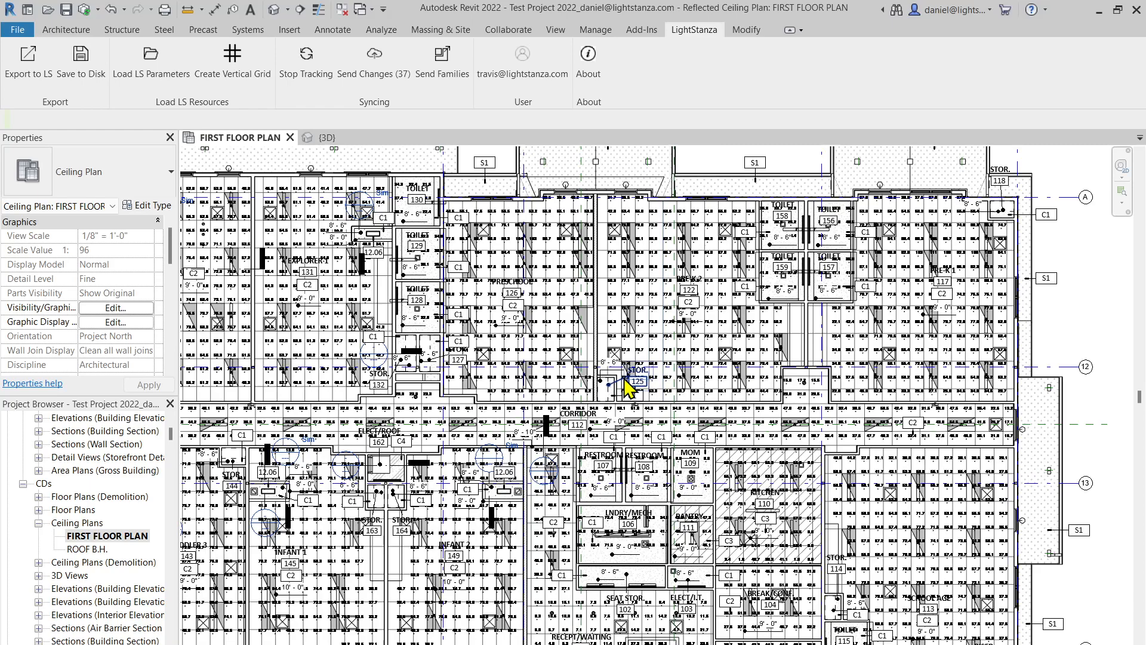
# Return to the LightStanza report, send its schedules to Revit, and dismiss the result message
pyautogui.scroll(-2, 629, 388)
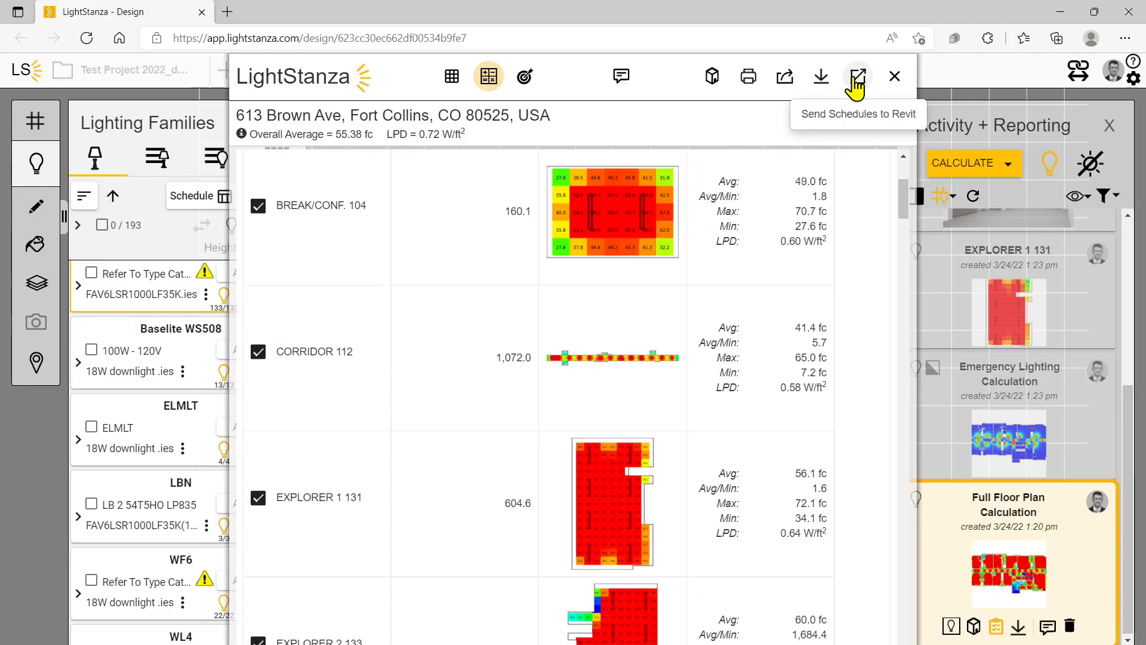
pyautogui.scroll(4, 734, 220)
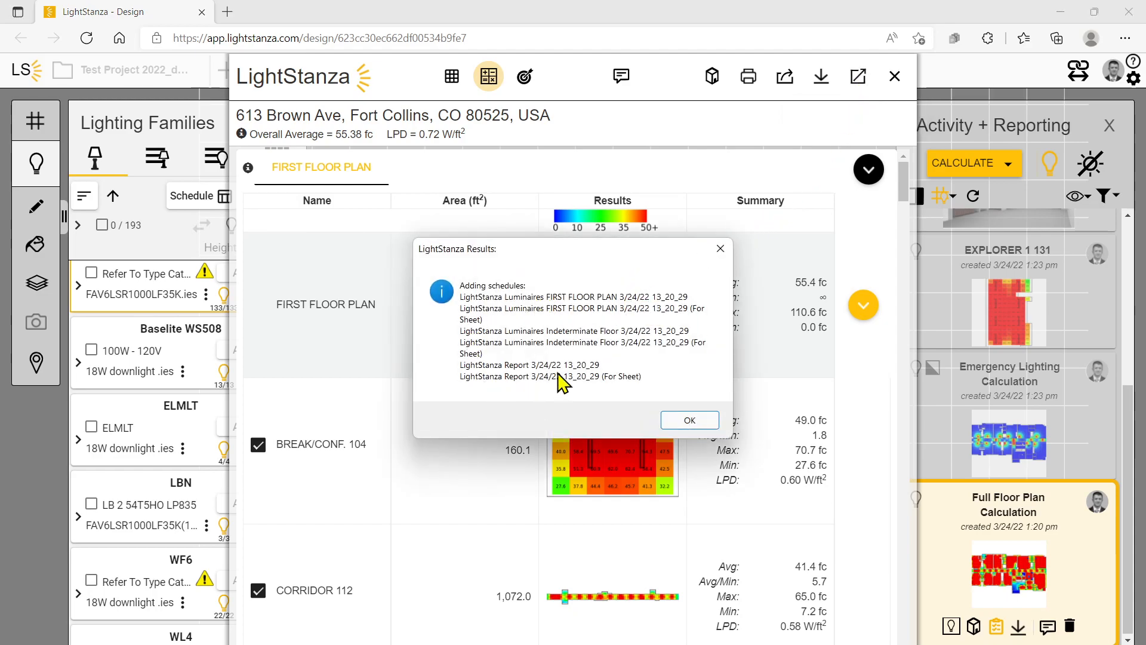
pyautogui.click(690, 420)
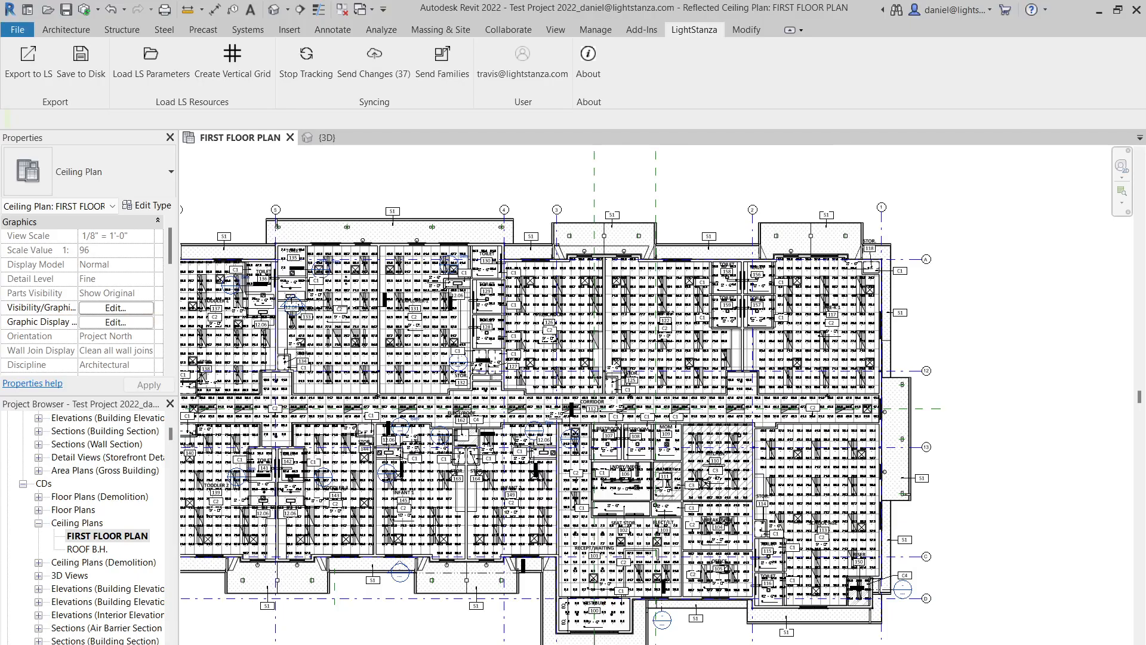
# In Revit, open the LightStanza Luminaires schedules for FIRST FLOOR PLAN and Indeterminate Floor, and the LightStanza Report schedule
pyautogui.scroll(-10, 42, 578)
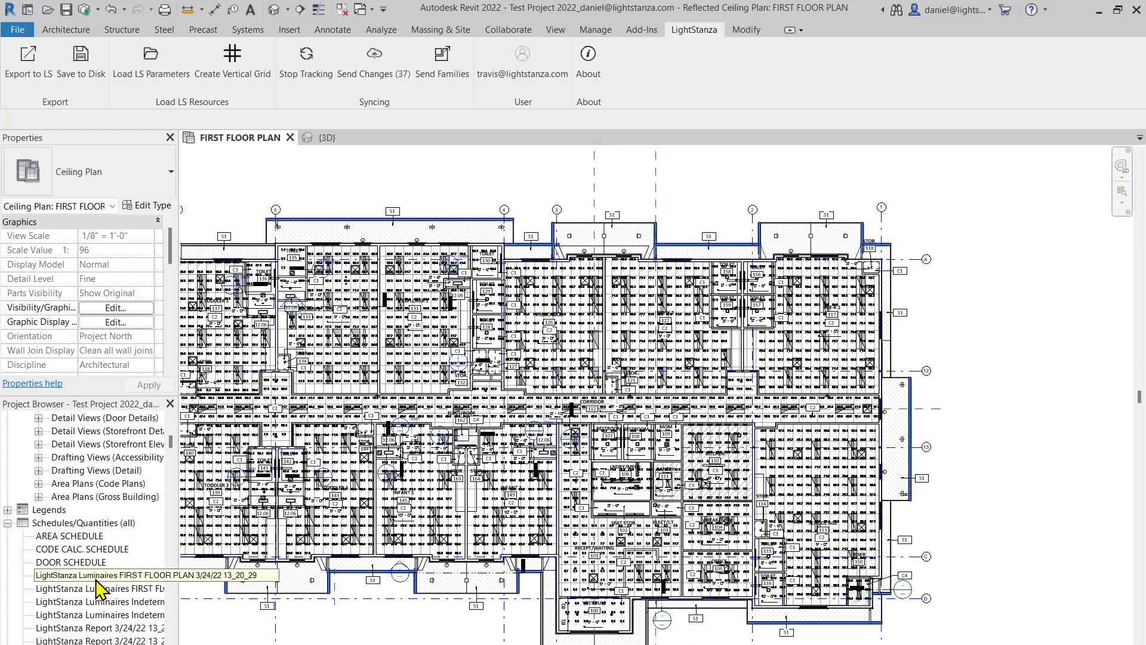
pyautogui.doubleClick(93, 498)
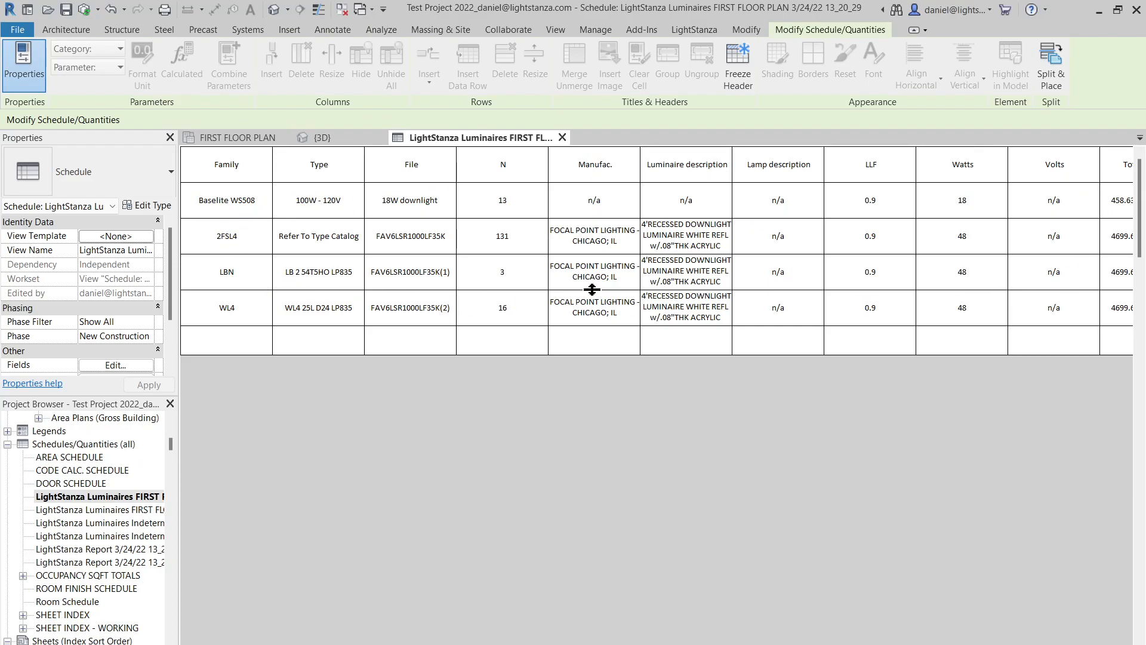
pyautogui.doubleClick(138, 523)
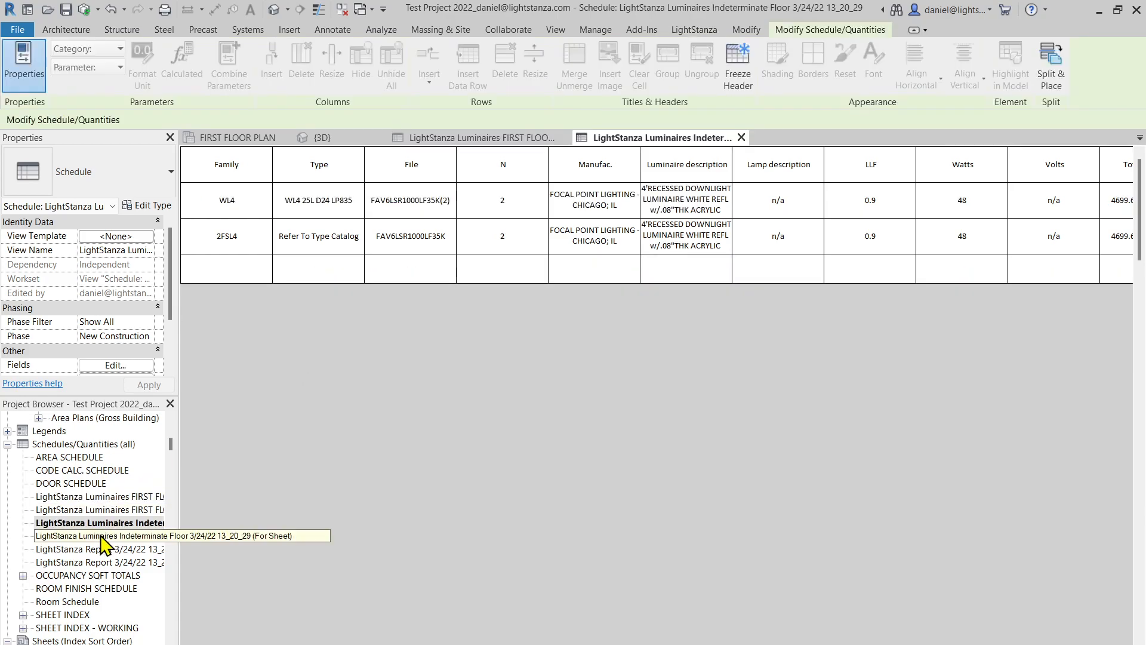
pyautogui.doubleClick(80, 549)
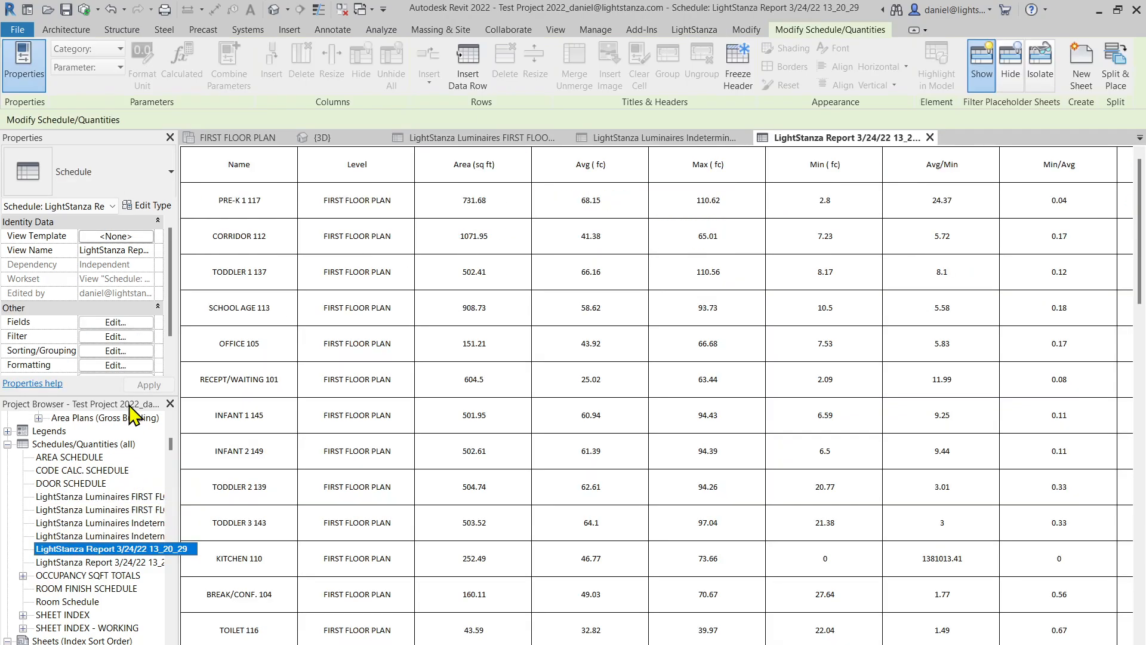